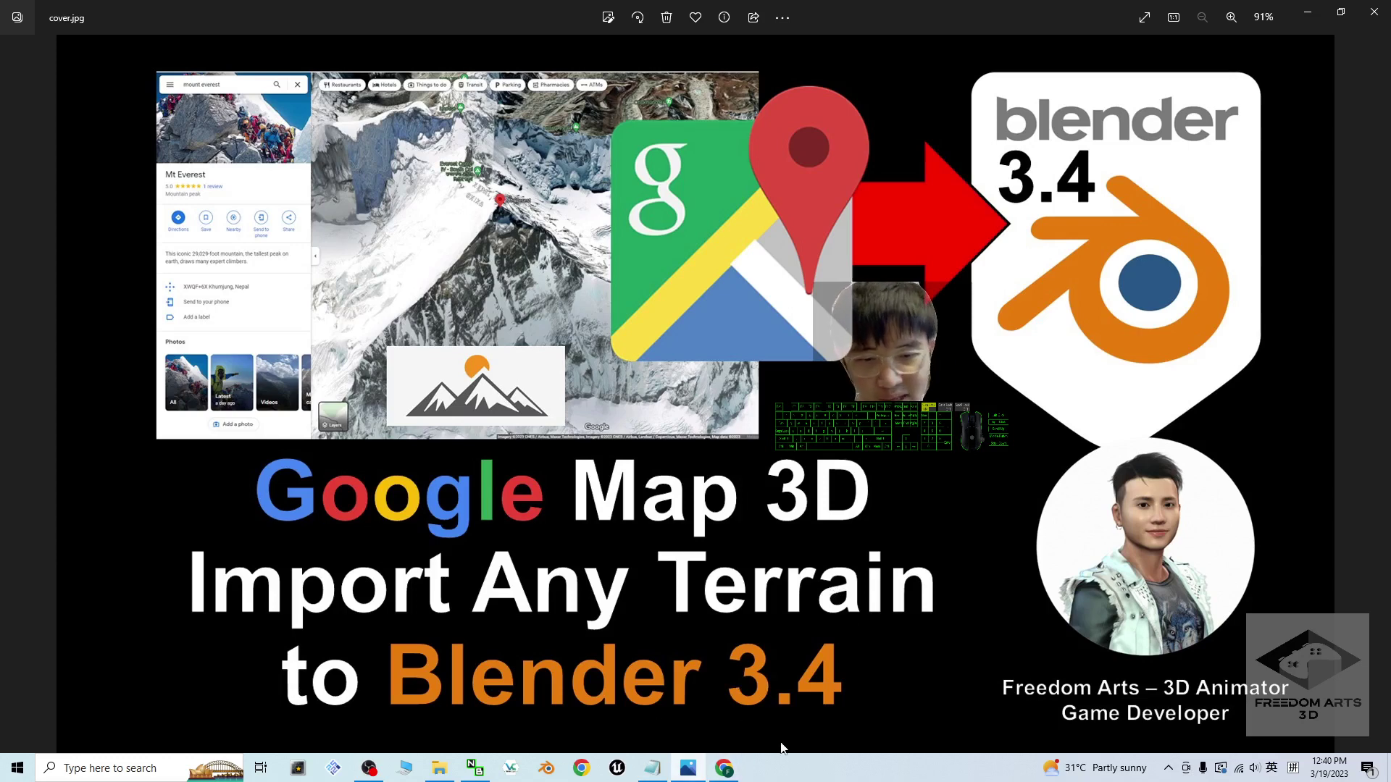
# Examine the 3D satellite terrain around Mount Everest in Google Maps from different distances and angles, then close the browser.
pyautogui.click(724, 767)
pyautogui.scroll(-2, 735, 476)
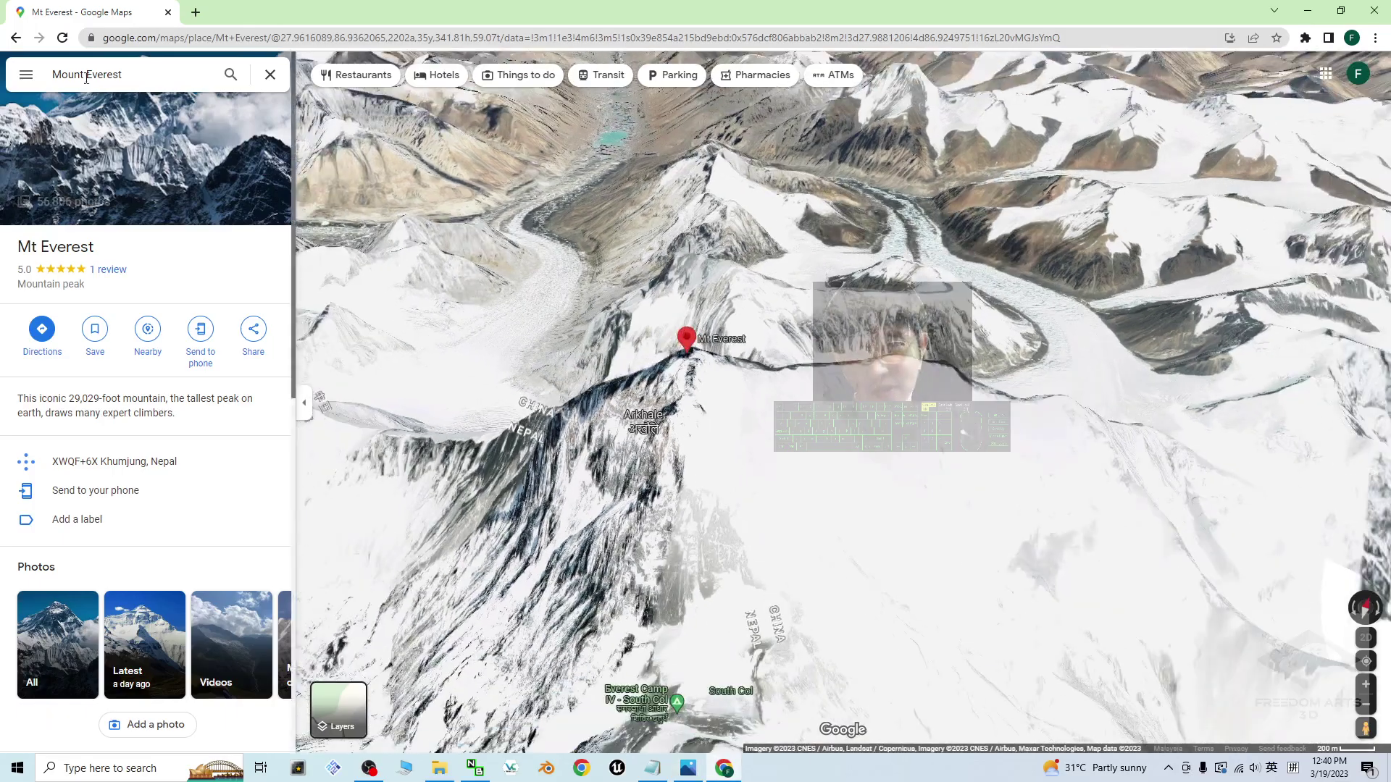
pyautogui.keyDown('shift'); pyautogui.moveTo(968, 566); pyautogui.dragTo(713, 412); pyautogui.keyUp('shift')
pyautogui.scroll(-2, 713, 413)
pyautogui.scroll(-5, 727, 449)
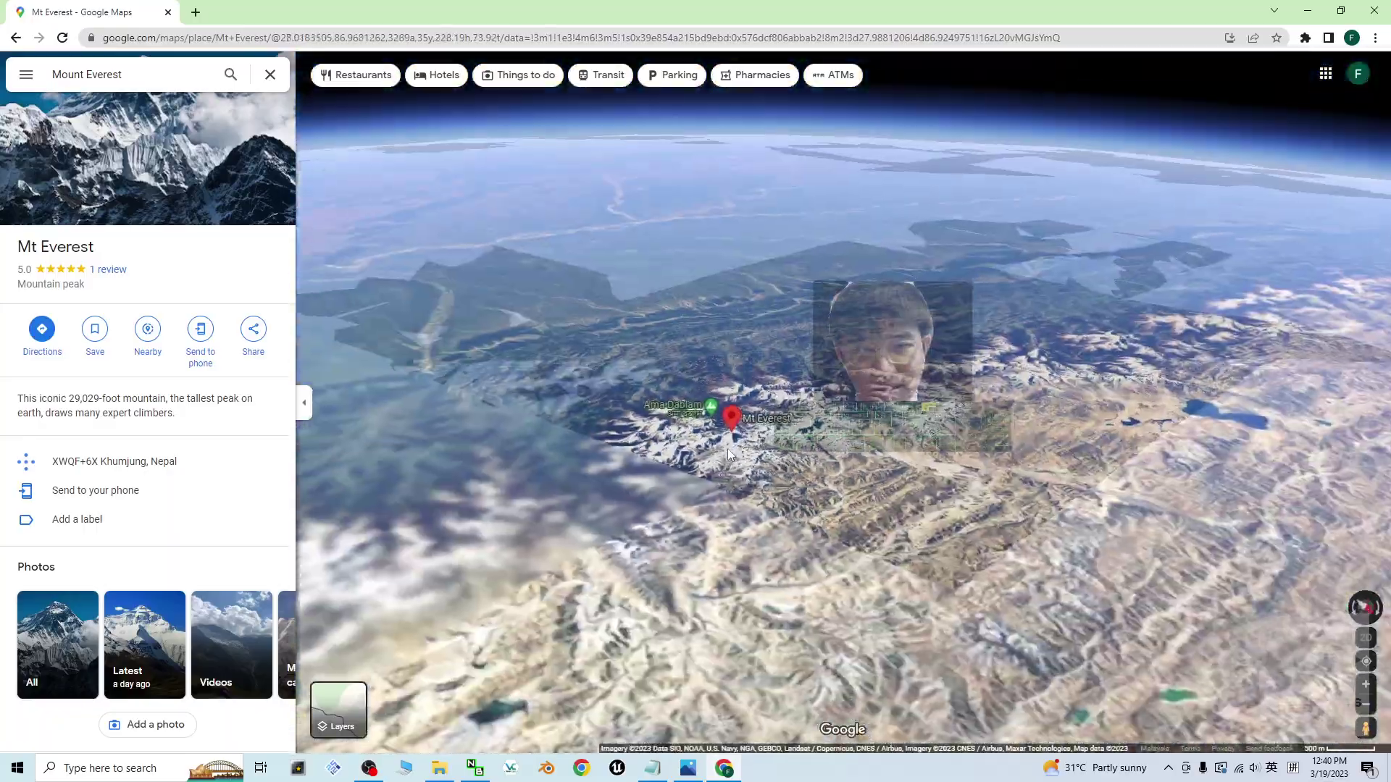
pyautogui.scroll(5, 727, 449)
pyautogui.scroll(-5, 774, 474)
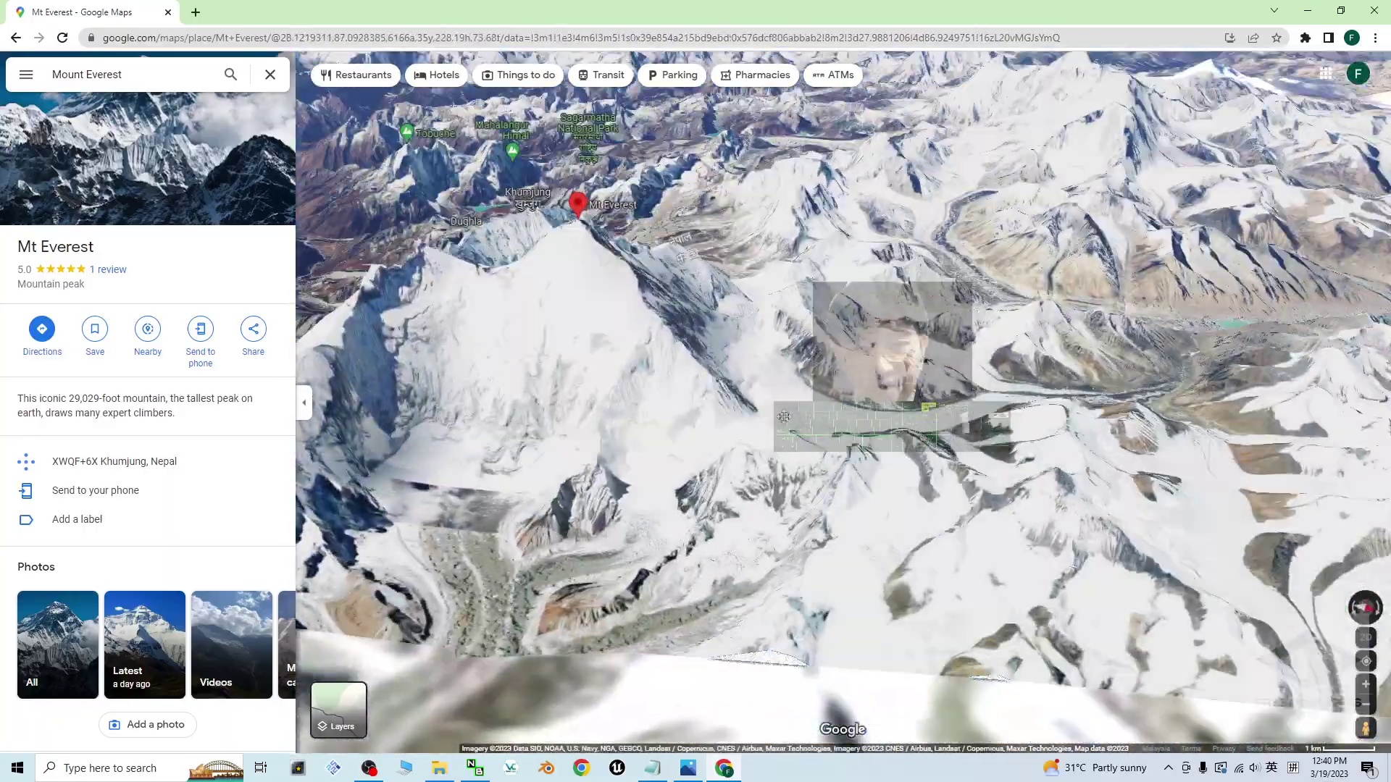
pyautogui.scroll(-5, 774, 474)
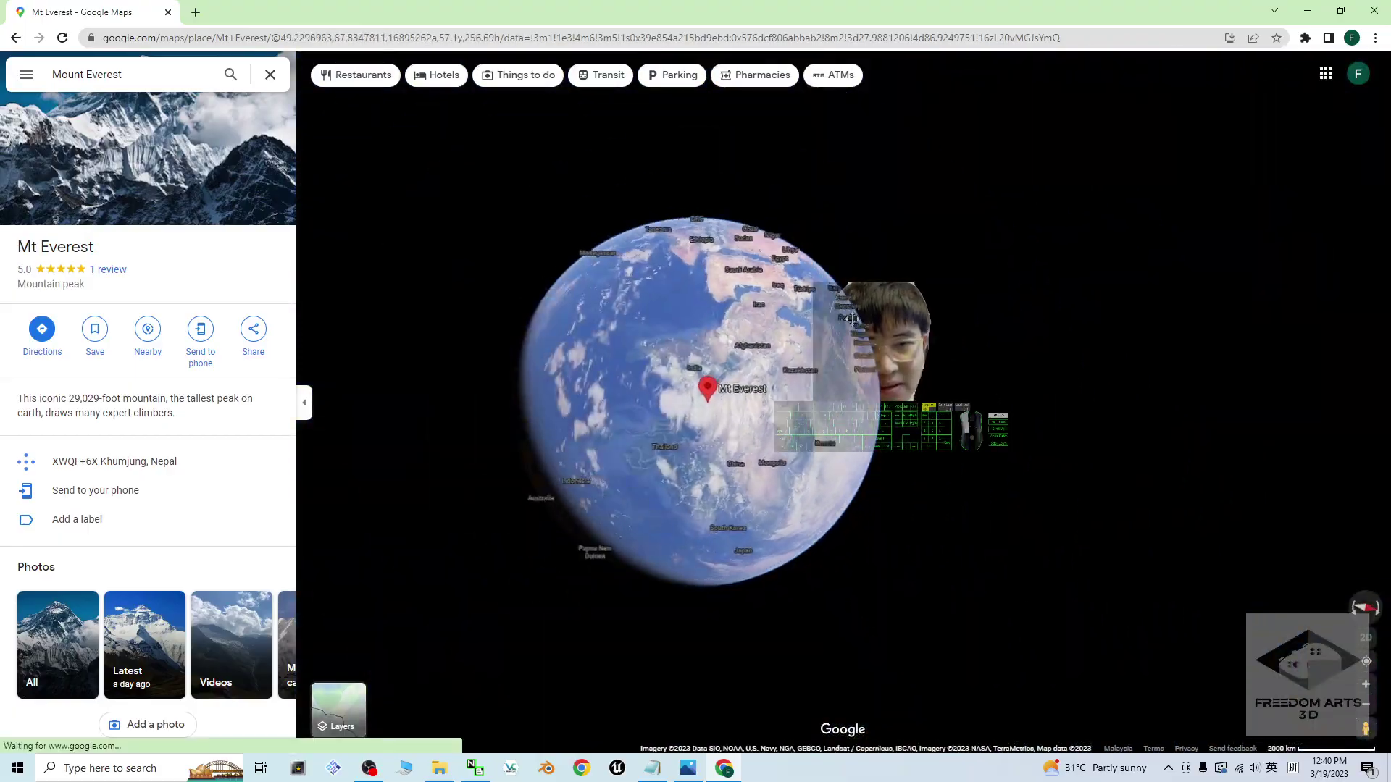
pyautogui.scroll(5, 638, 420)
pyautogui.scroll(5, 657, 429)
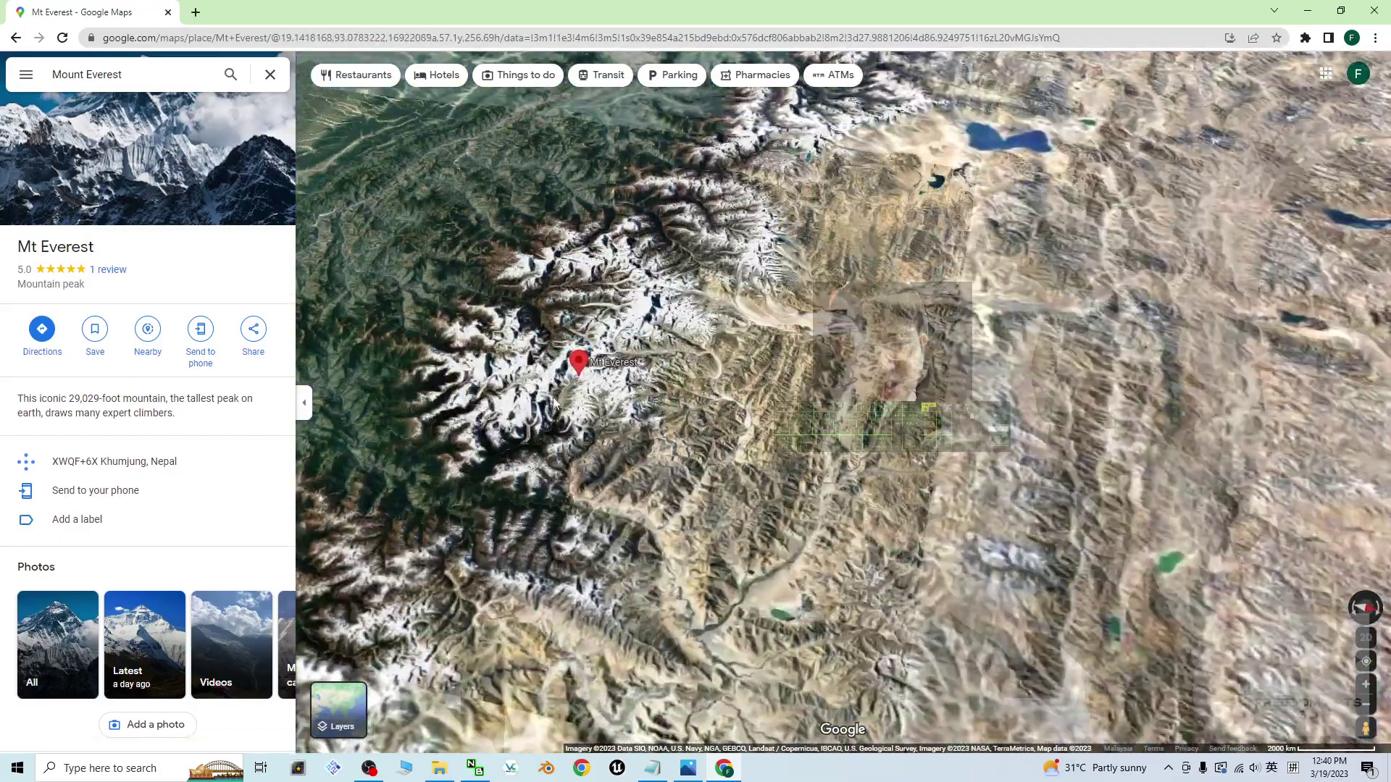
pyautogui.scroll(5, 668, 337)
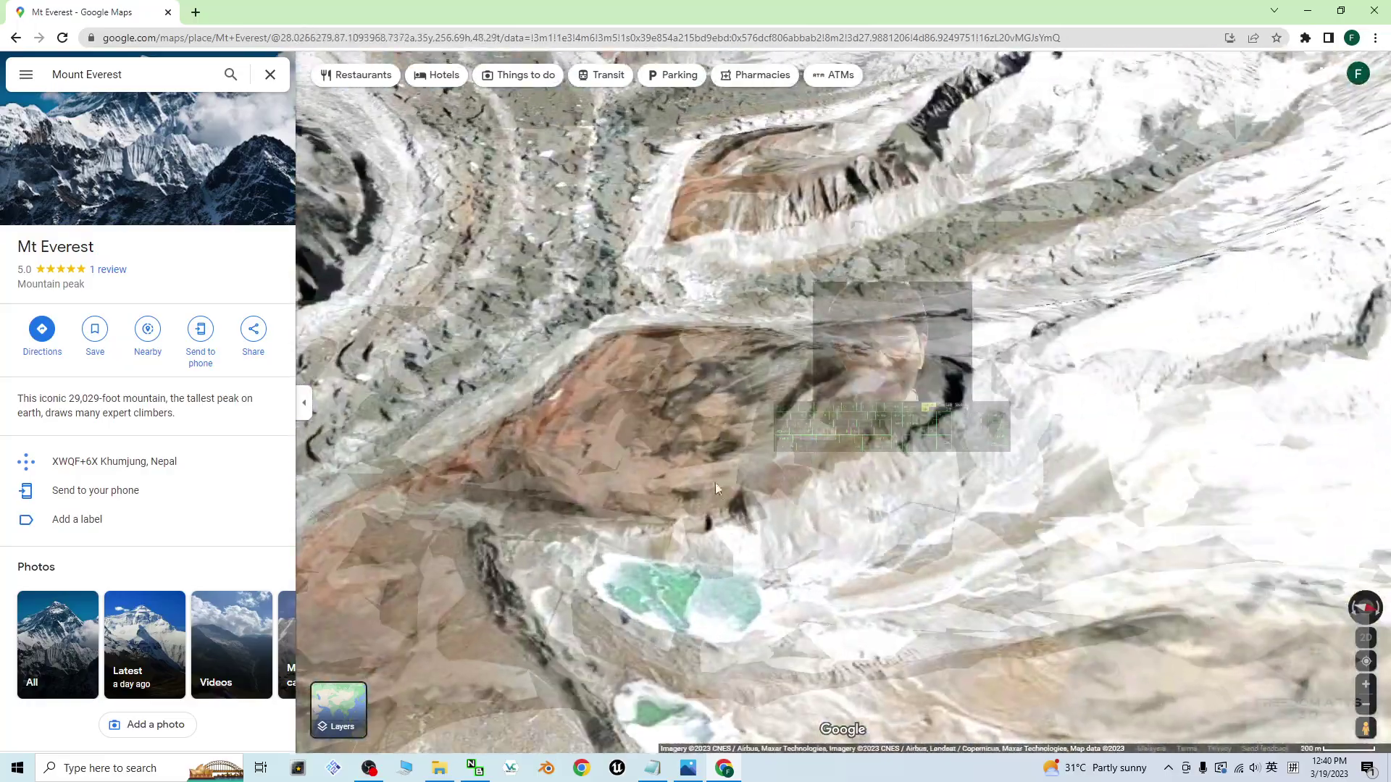
pyautogui.scroll(-5, 1111, 324)
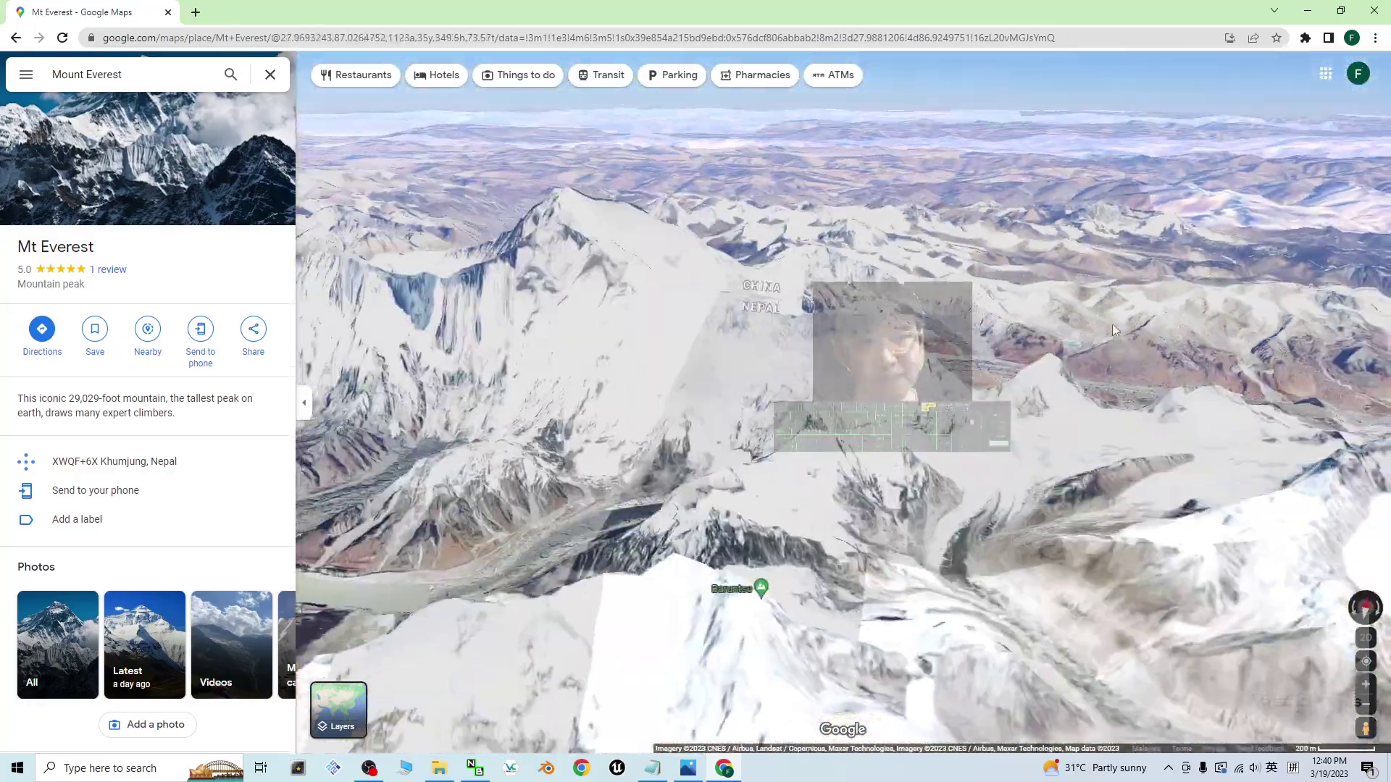
pyautogui.scroll(3, 1136, 325)
pyautogui.keyDown('ctrl'); pyautogui.moveTo(752, 317); pyautogui.dragTo(1072, 526); pyautogui.keyUp('ctrl')
pyautogui.scroll(-3, 882, 456)
pyautogui.click(1374, 11)
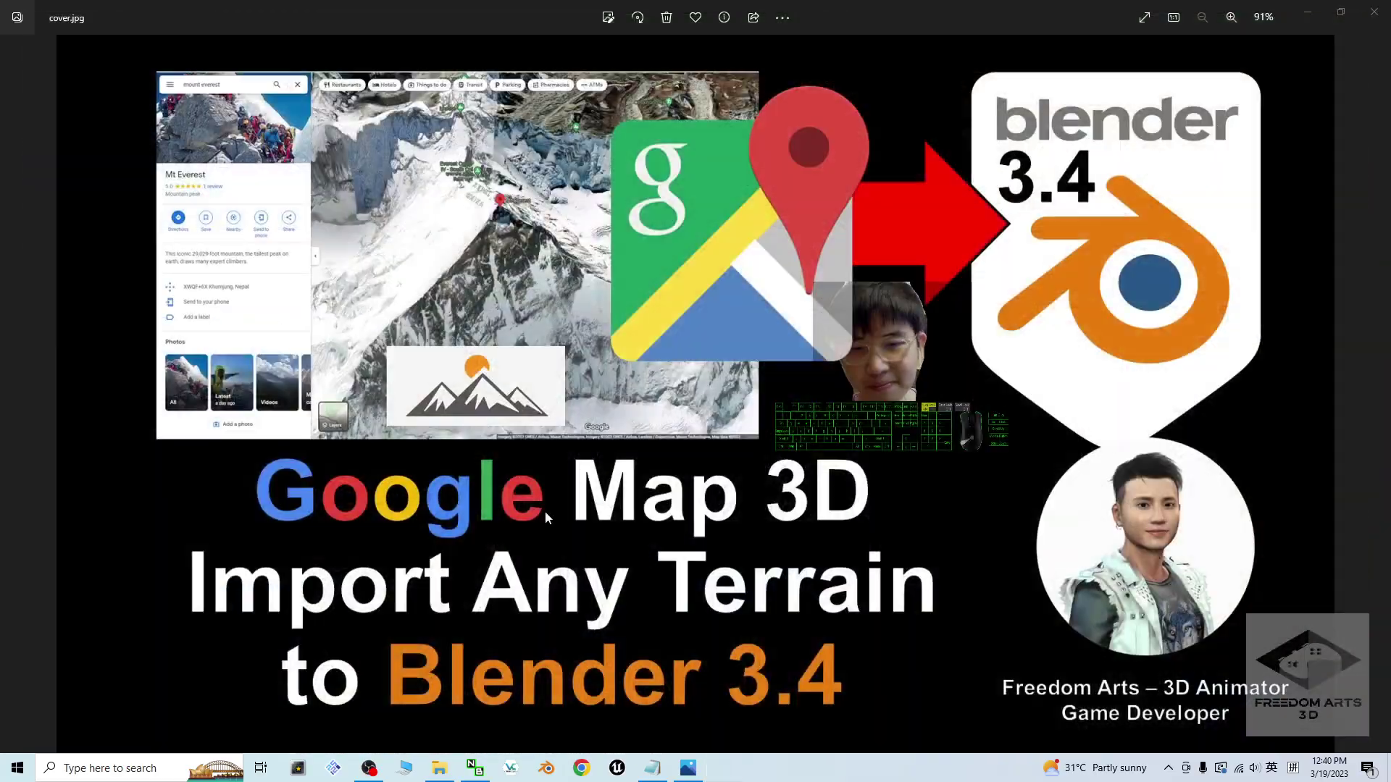
# Bring up notes.txt, minimise the cover image, and highlight the Google Map 3D Grabber download link.
pyautogui.hotkey('alt', 'Tab')
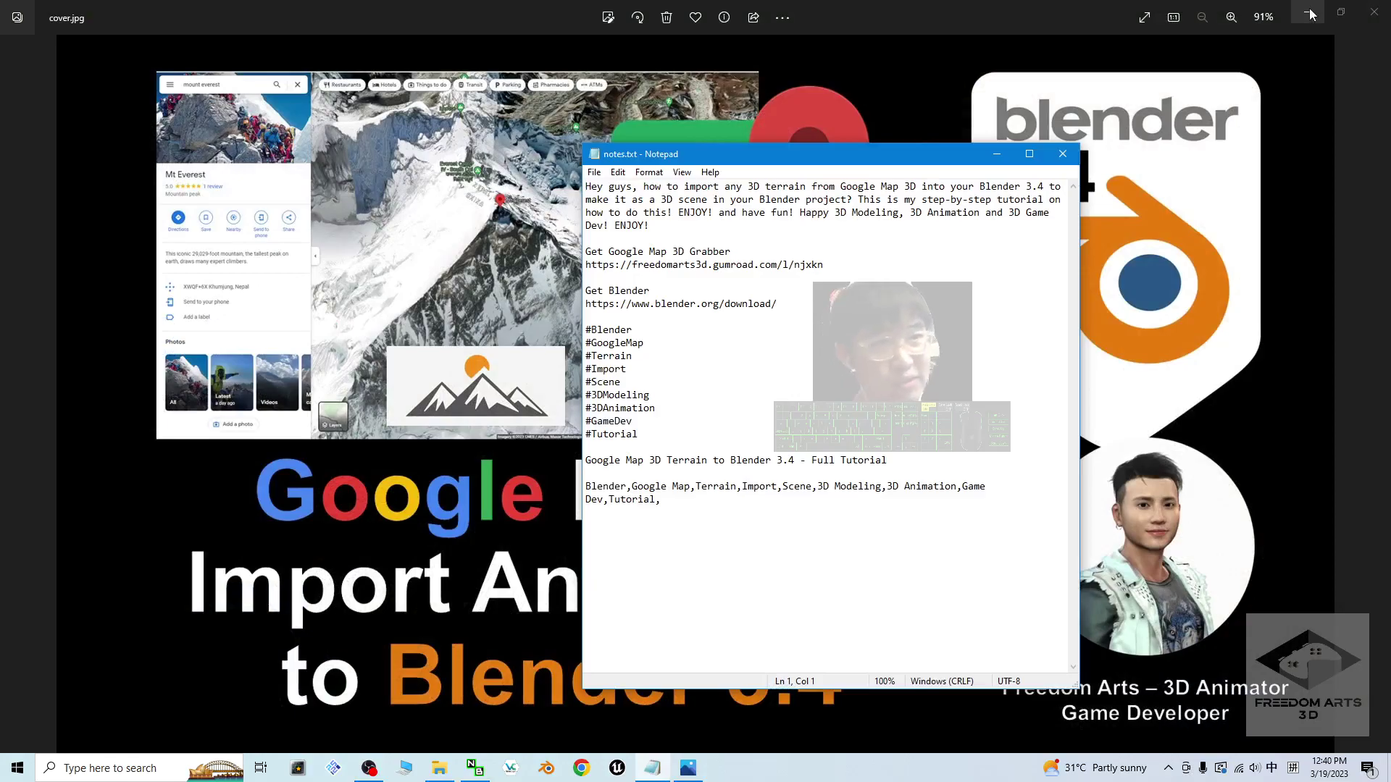
pyautogui.click(1308, 12)
pyautogui.click(1277, 24)
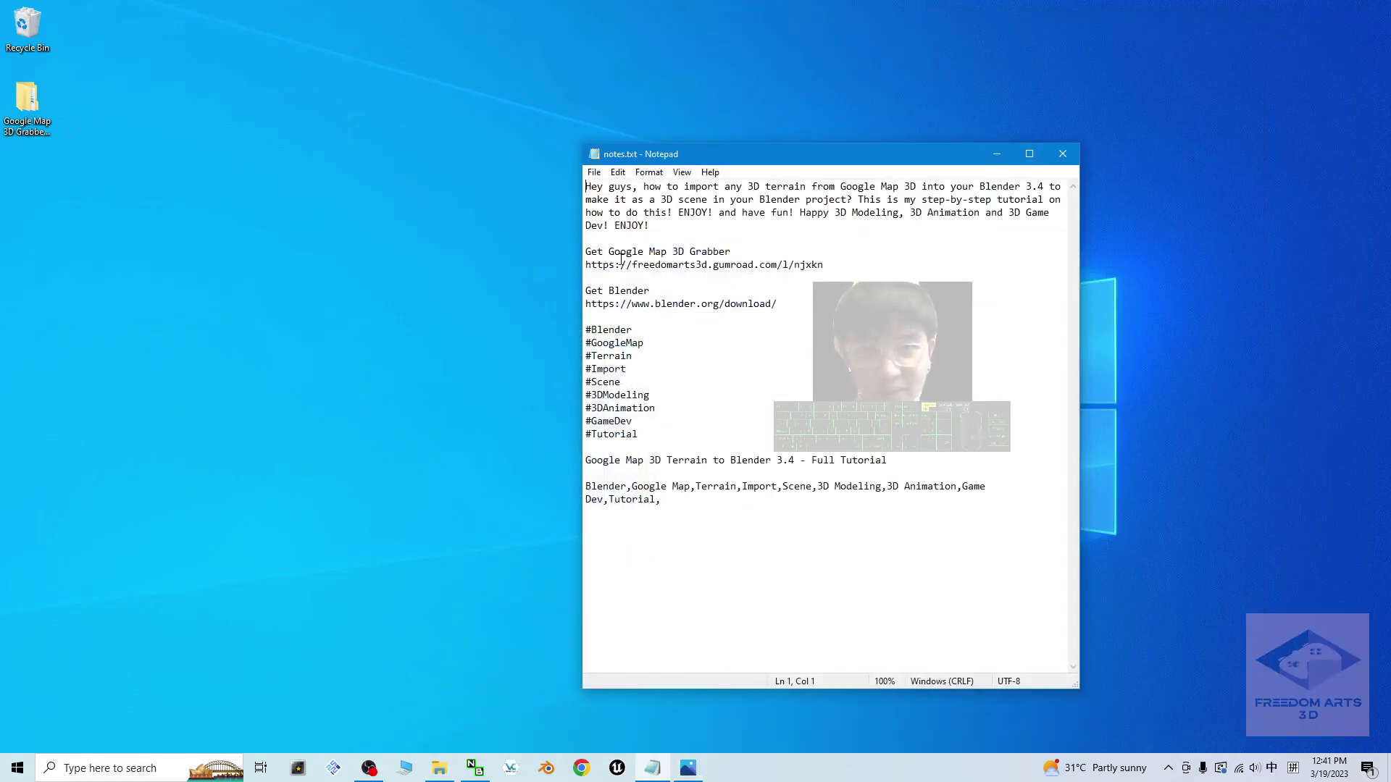
pyautogui.moveTo(826, 265); pyautogui.dragTo(600, 269)
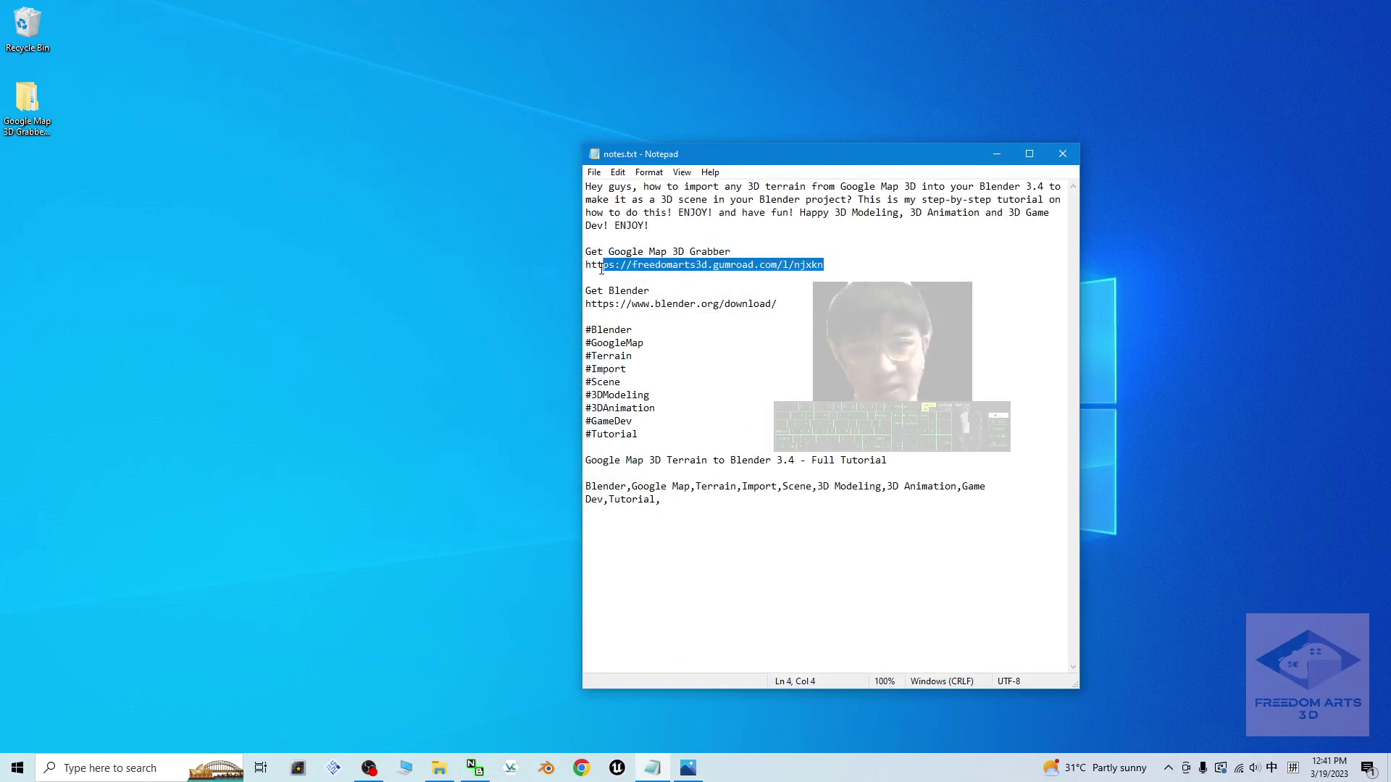
pyautogui.click(847, 269)
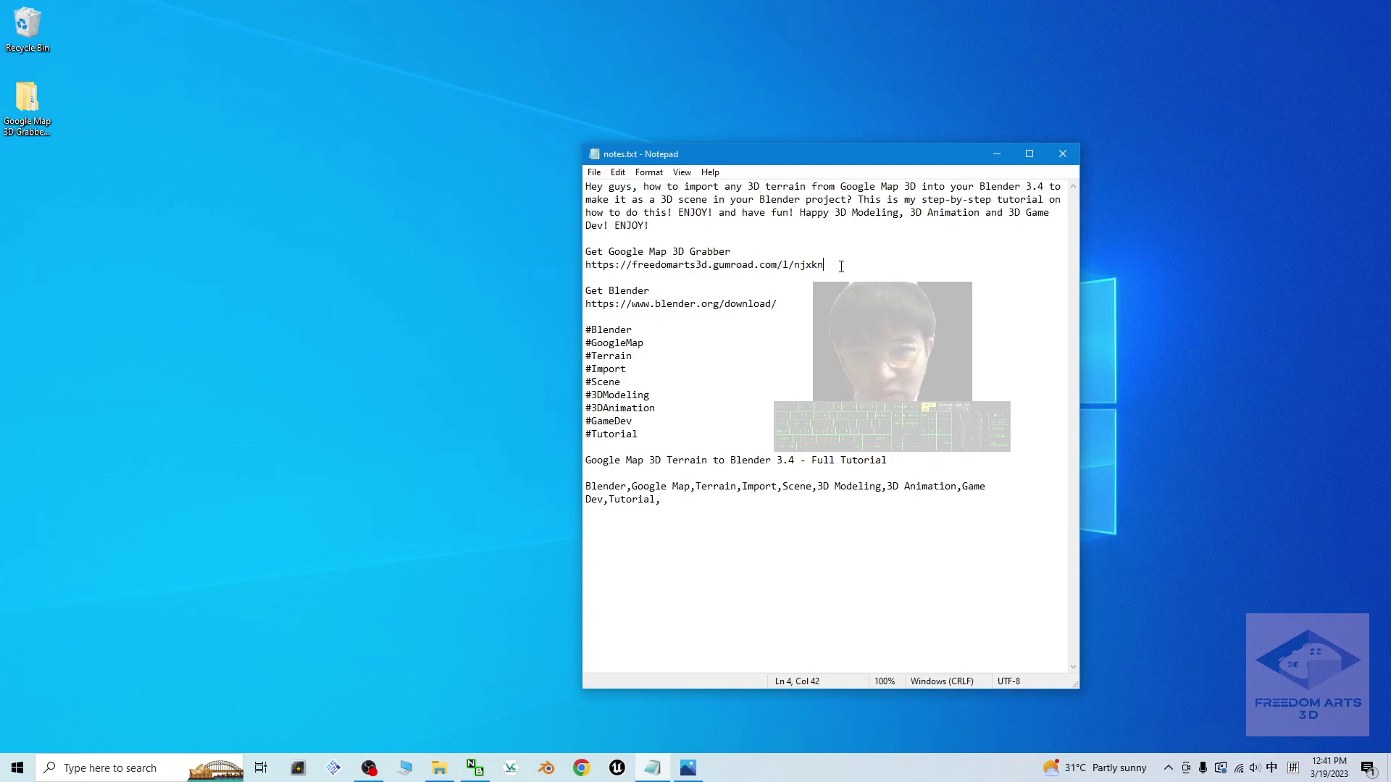
# Open the desktop folder Google Map 3D Grabber 2022-04-10 and its subfolder of the same name, and minimise the notes.
pyautogui.doubleClick(27, 106)
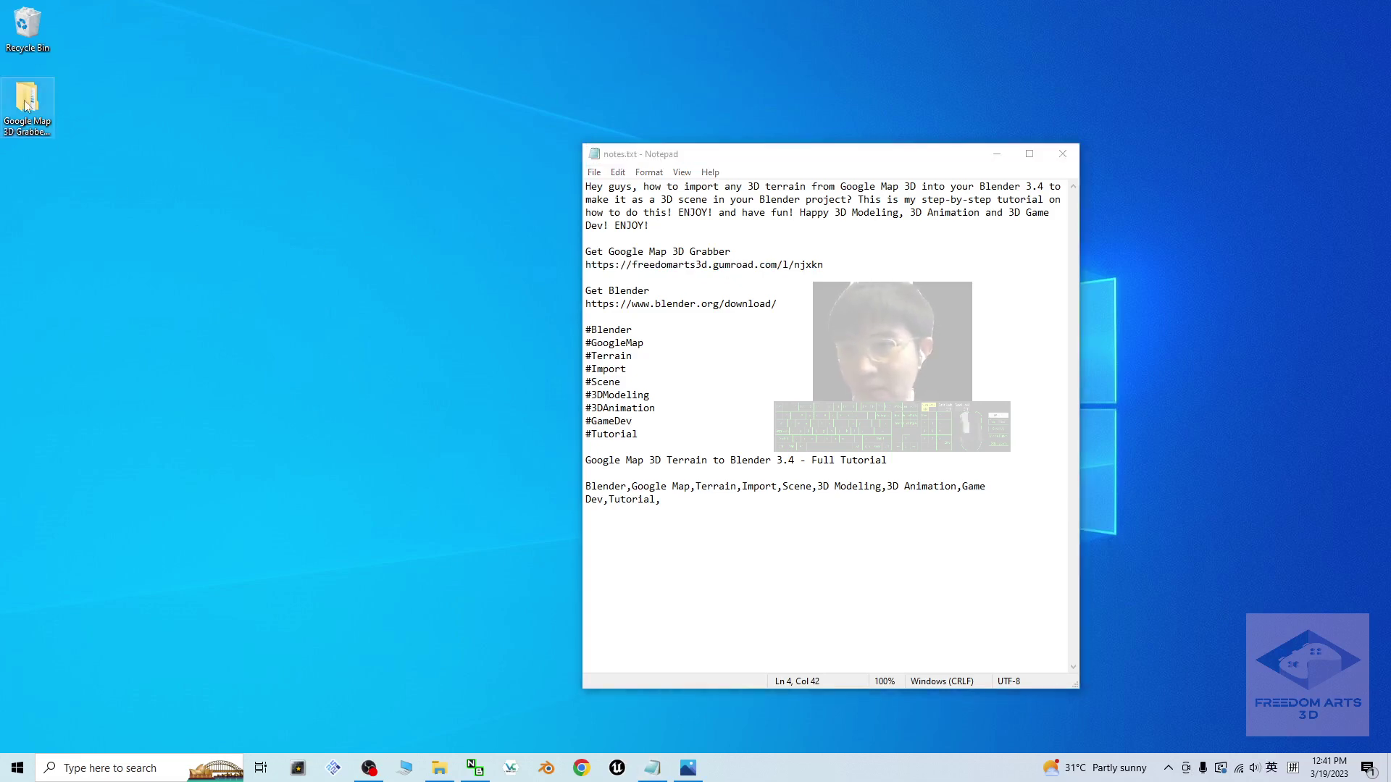
pyautogui.moveTo(819, 44); pyautogui.dragTo(451, 83)
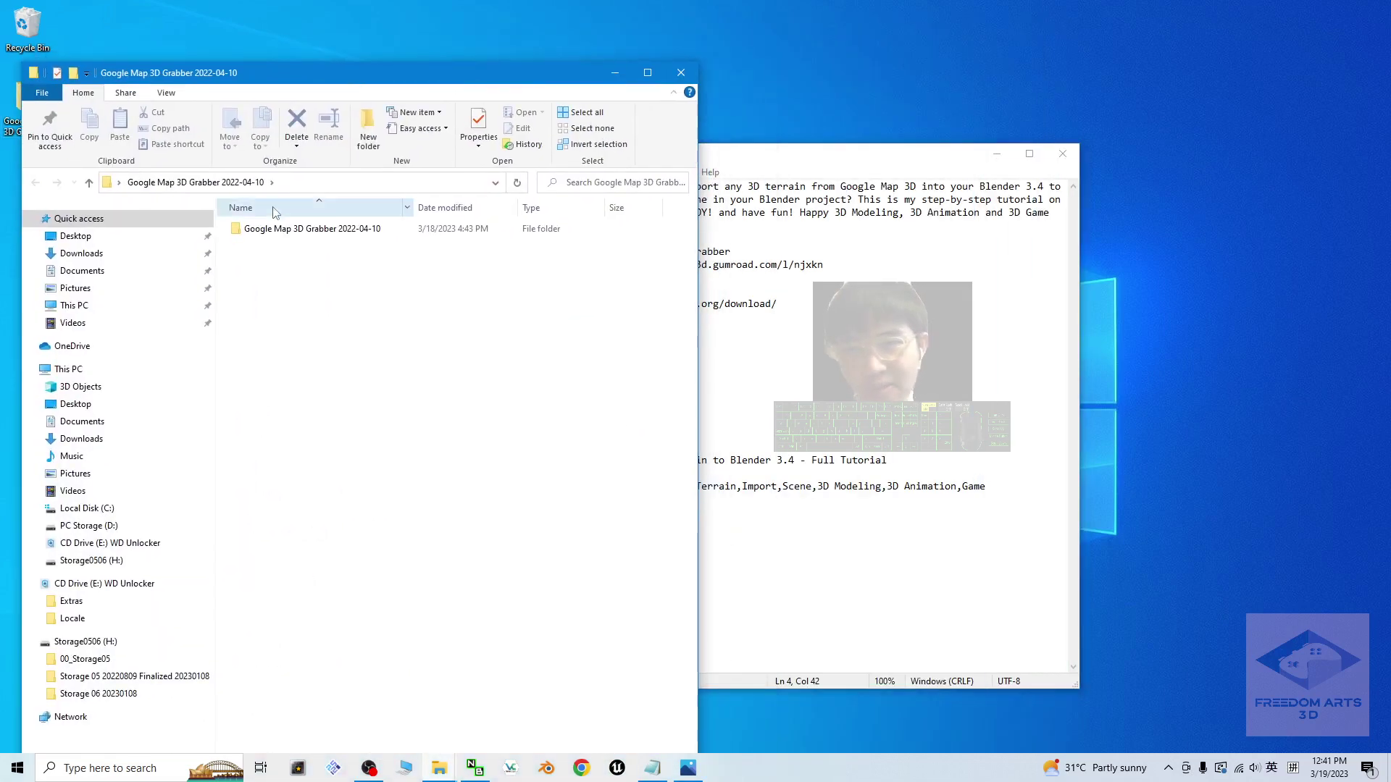
pyautogui.moveTo(315, 70); pyautogui.dragTo(319, 106)
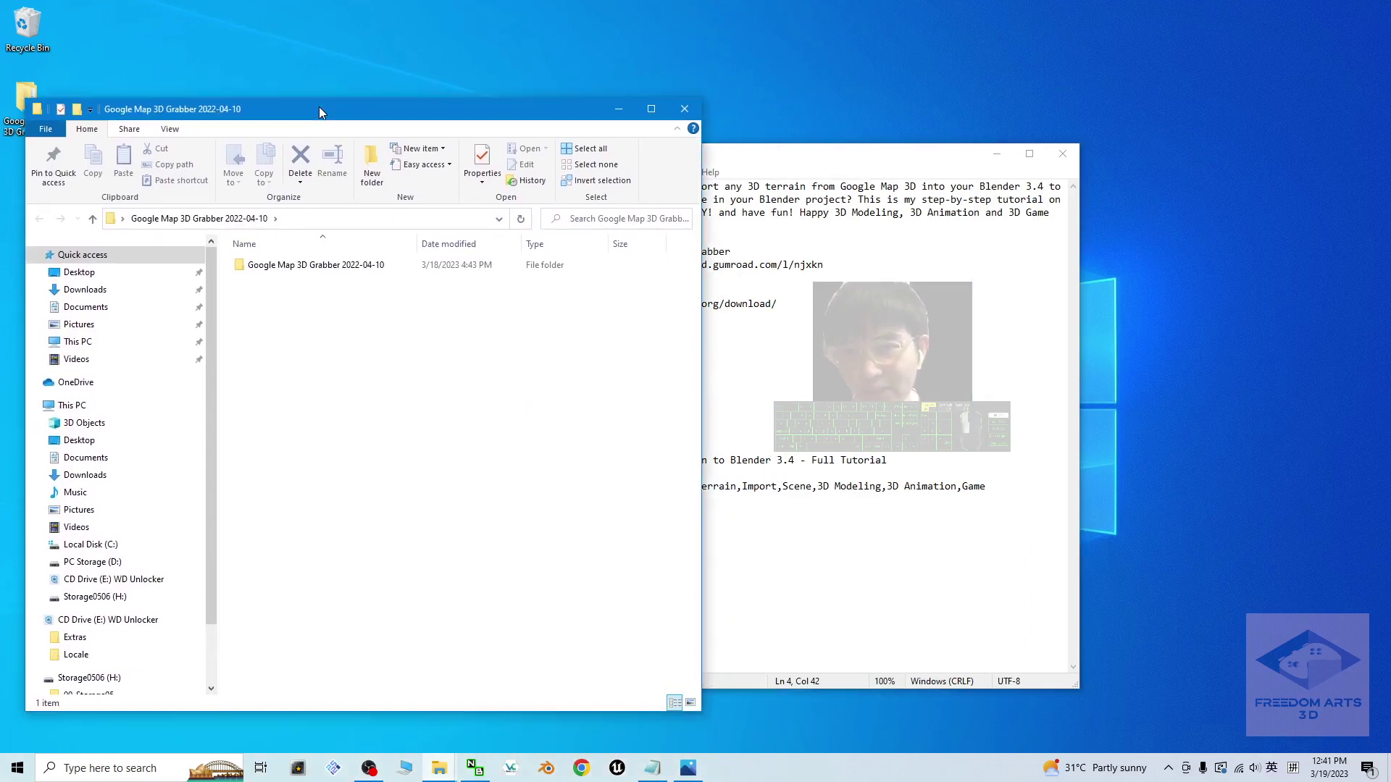
pyautogui.moveTo(851, 152); pyautogui.dragTo(1034, 132)
pyautogui.click(1178, 136)
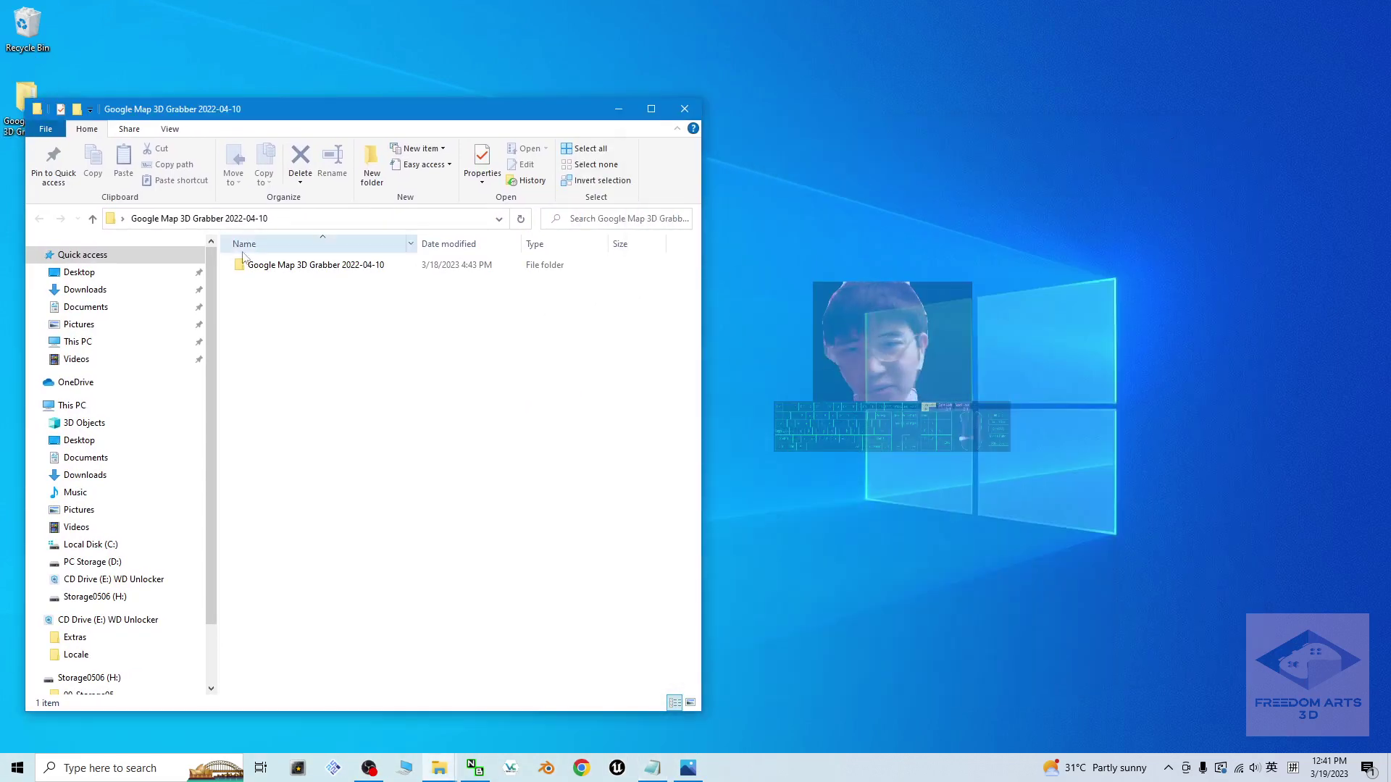
pyautogui.click(581, 768)
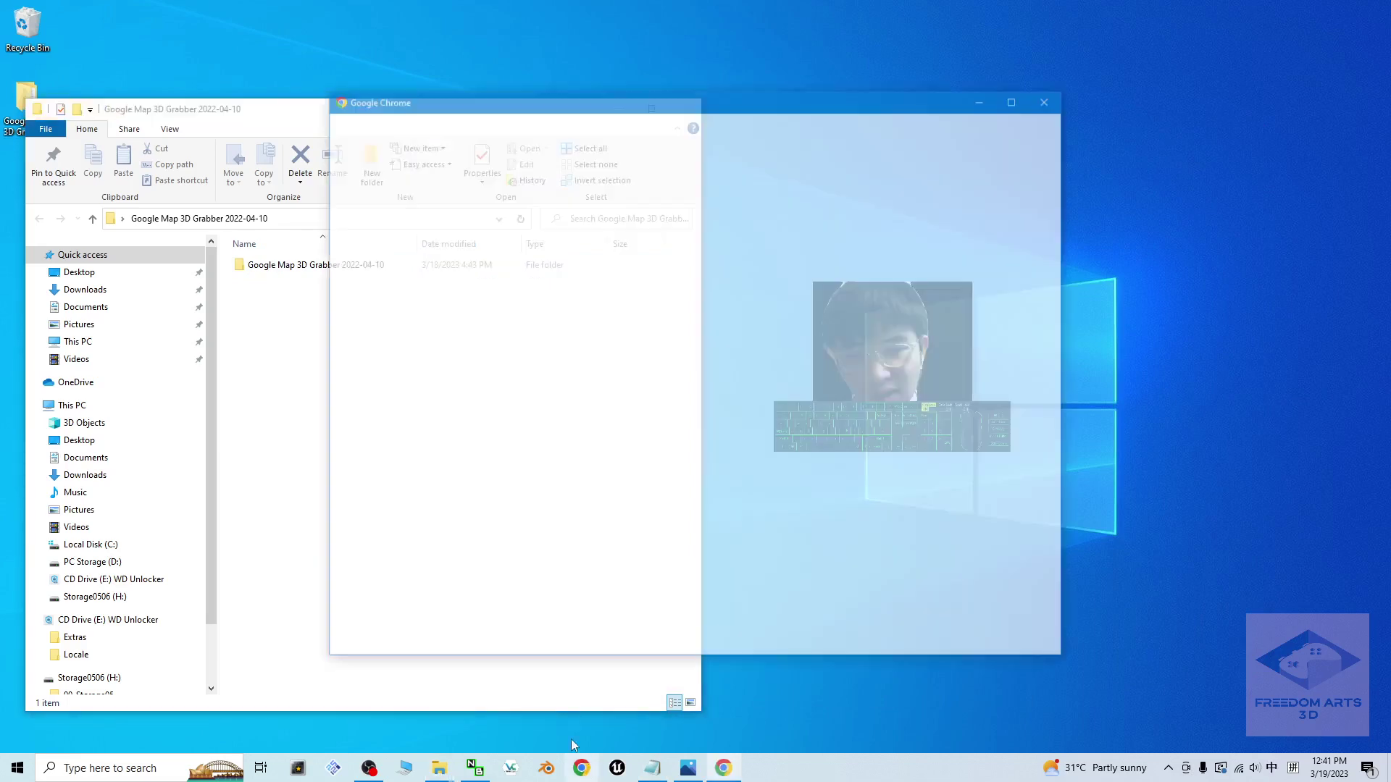
pyautogui.click(1059, 107)
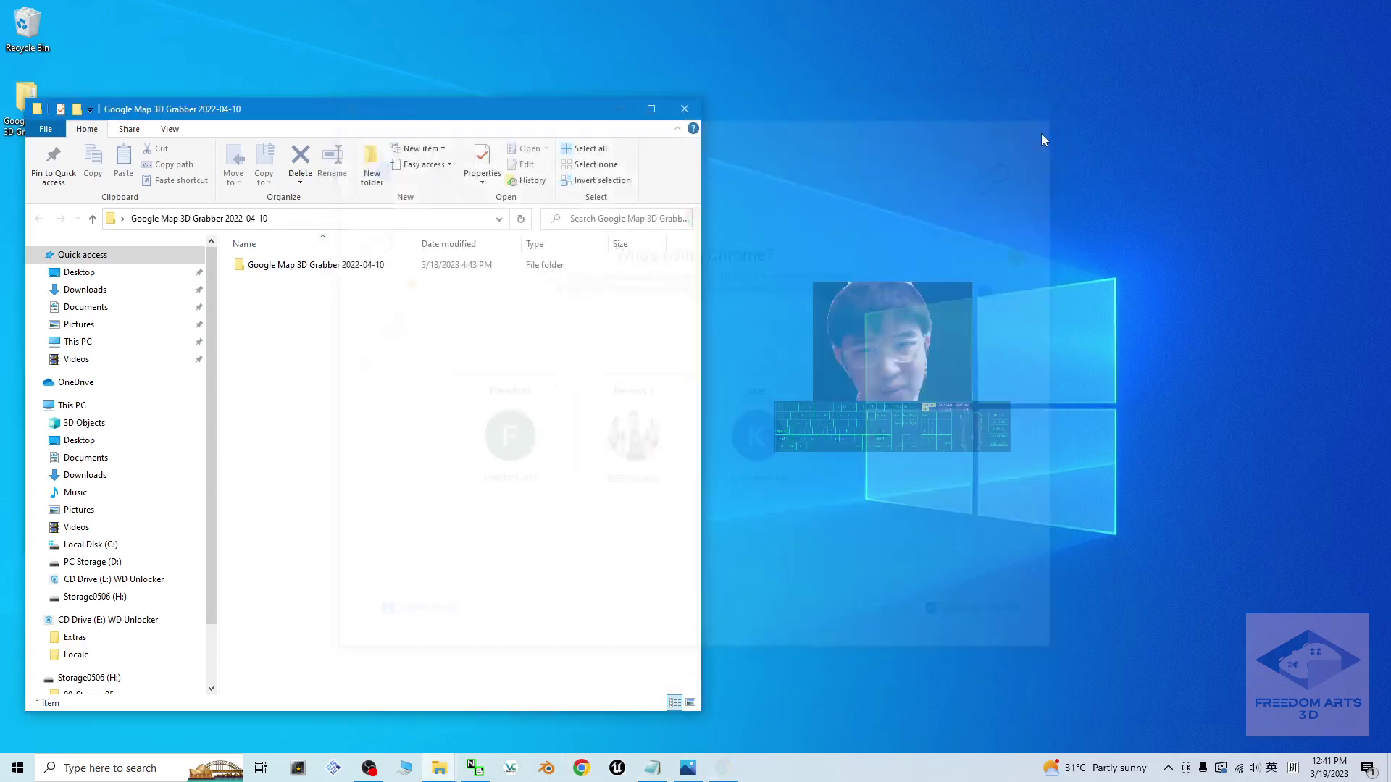
pyautogui.doubleClick(326, 265)
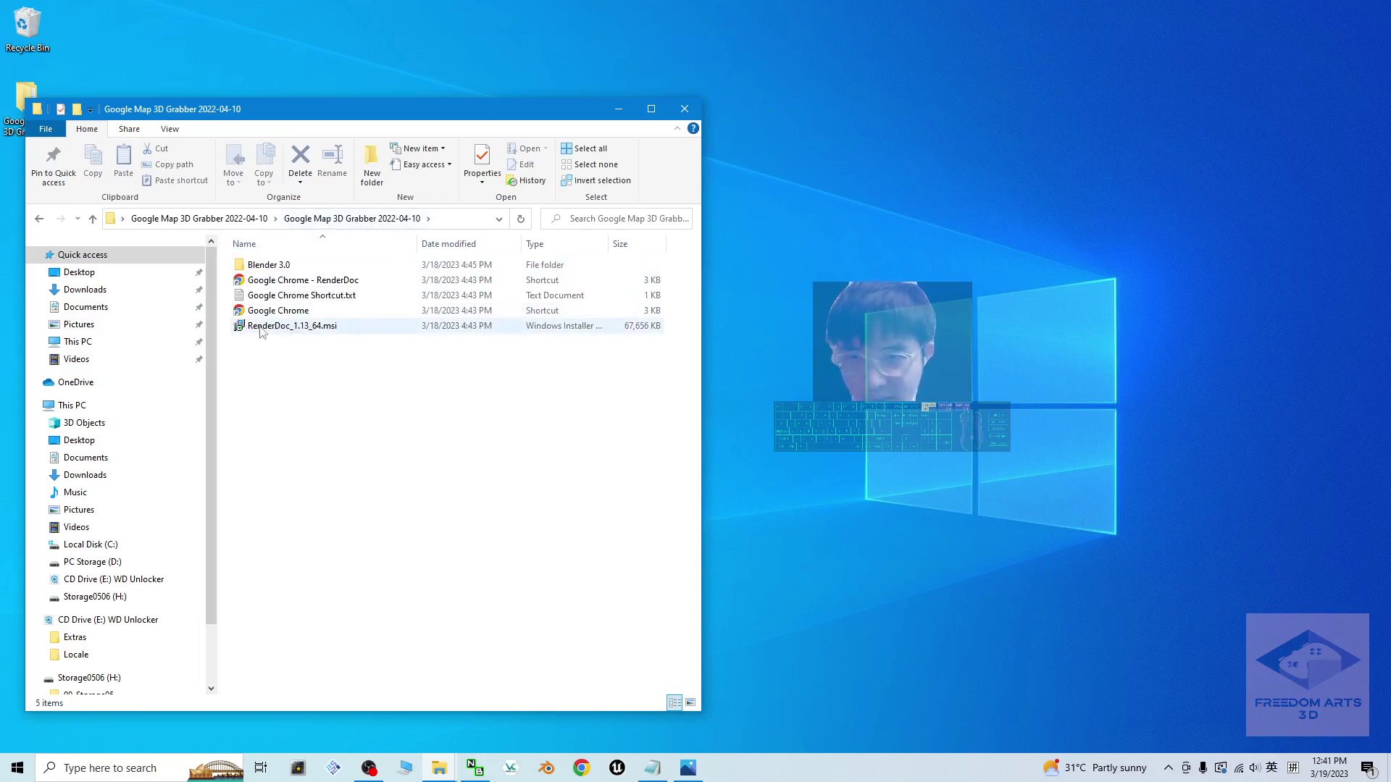
# Locate the RenderDoc_1.13_64.msi installer and the Google Chrome - RenderDoc shortcut in the folder.
pyautogui.click(340, 327)
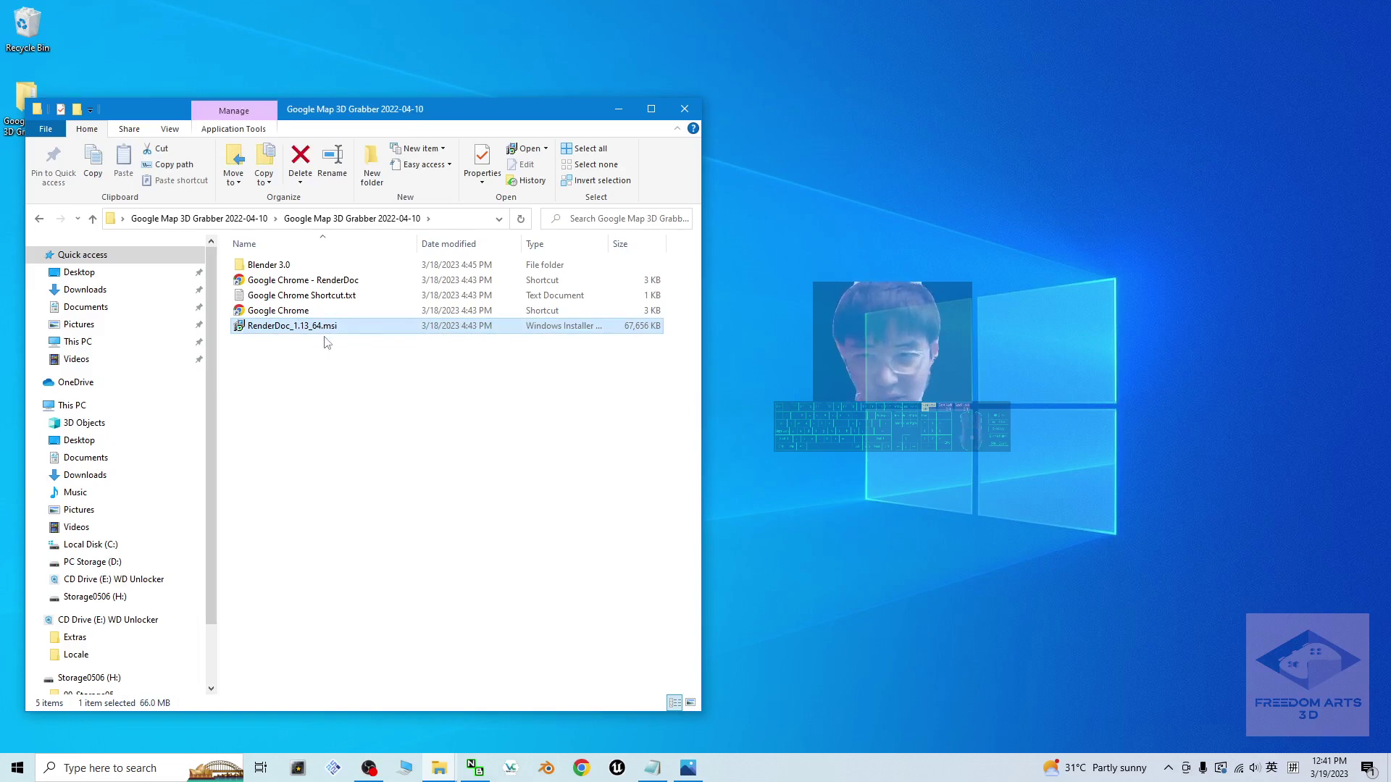
pyautogui.click(410, 411)
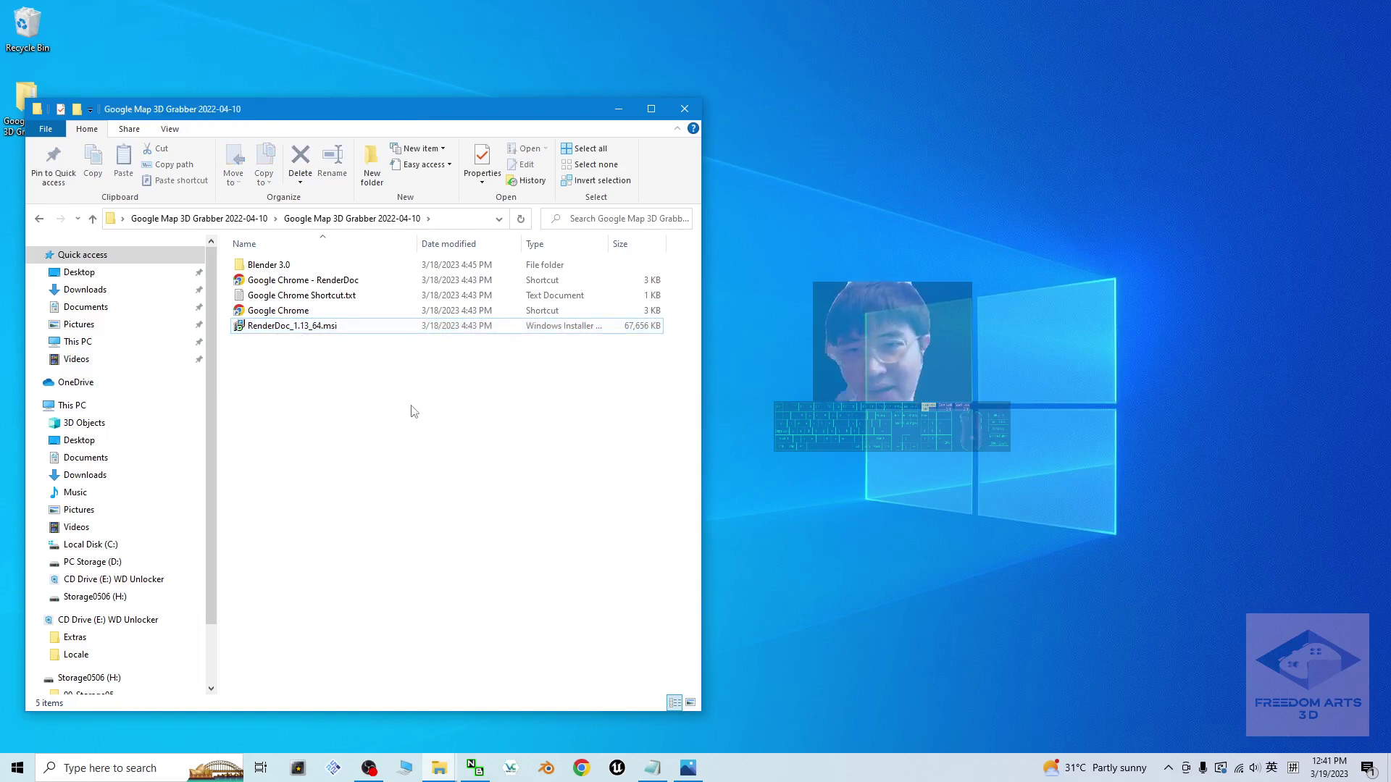
pyautogui.click(326, 282)
pyautogui.click(329, 328)
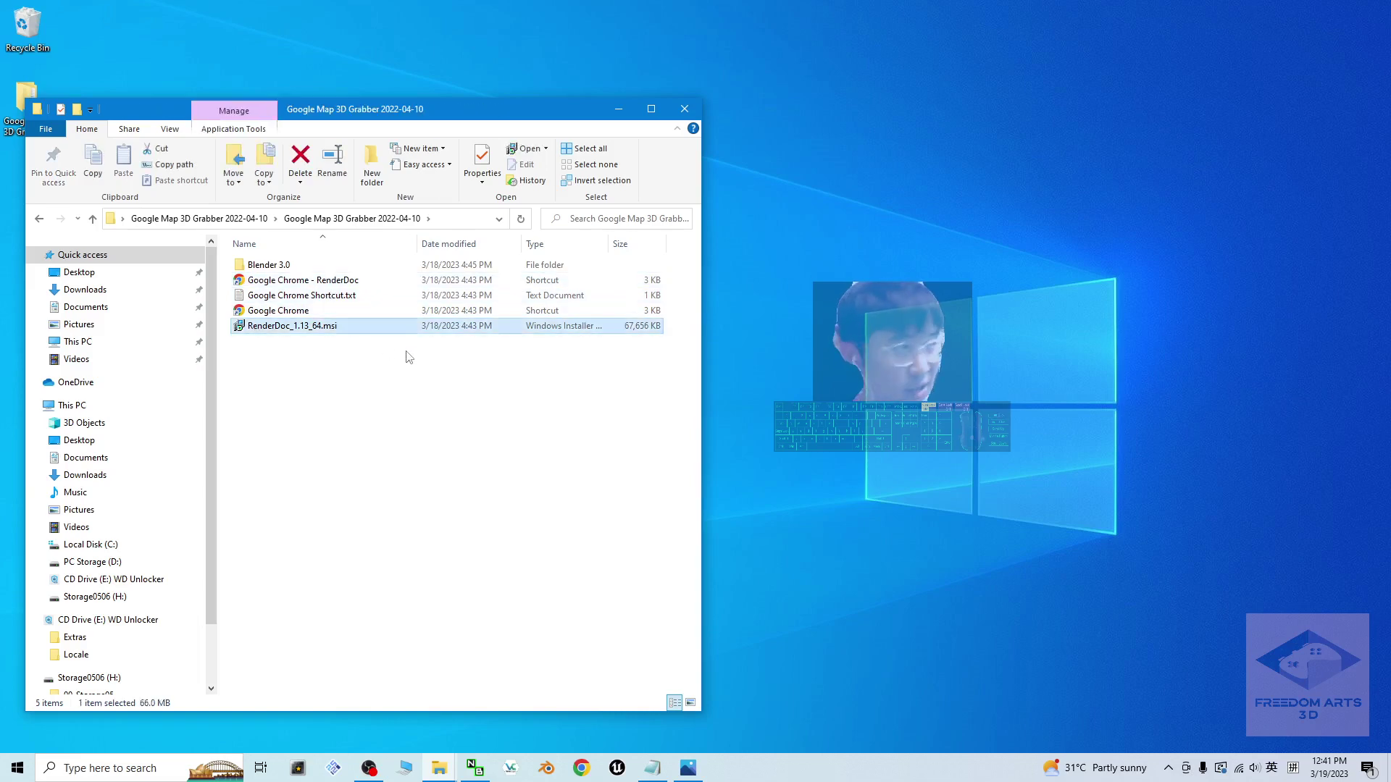
pyautogui.click(519, 432)
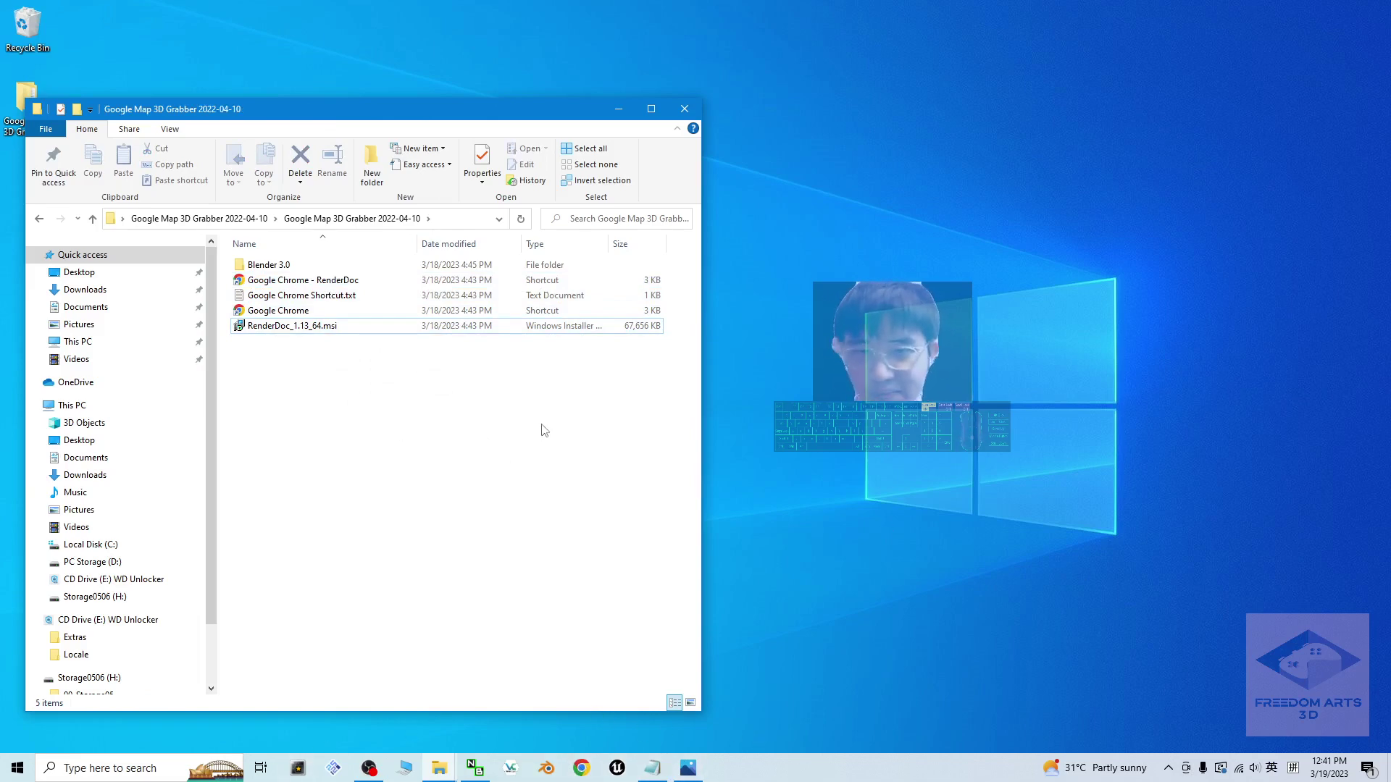
# Launch RenderDoc and display its Inject into Process settings.
pyautogui.click(131, 773)
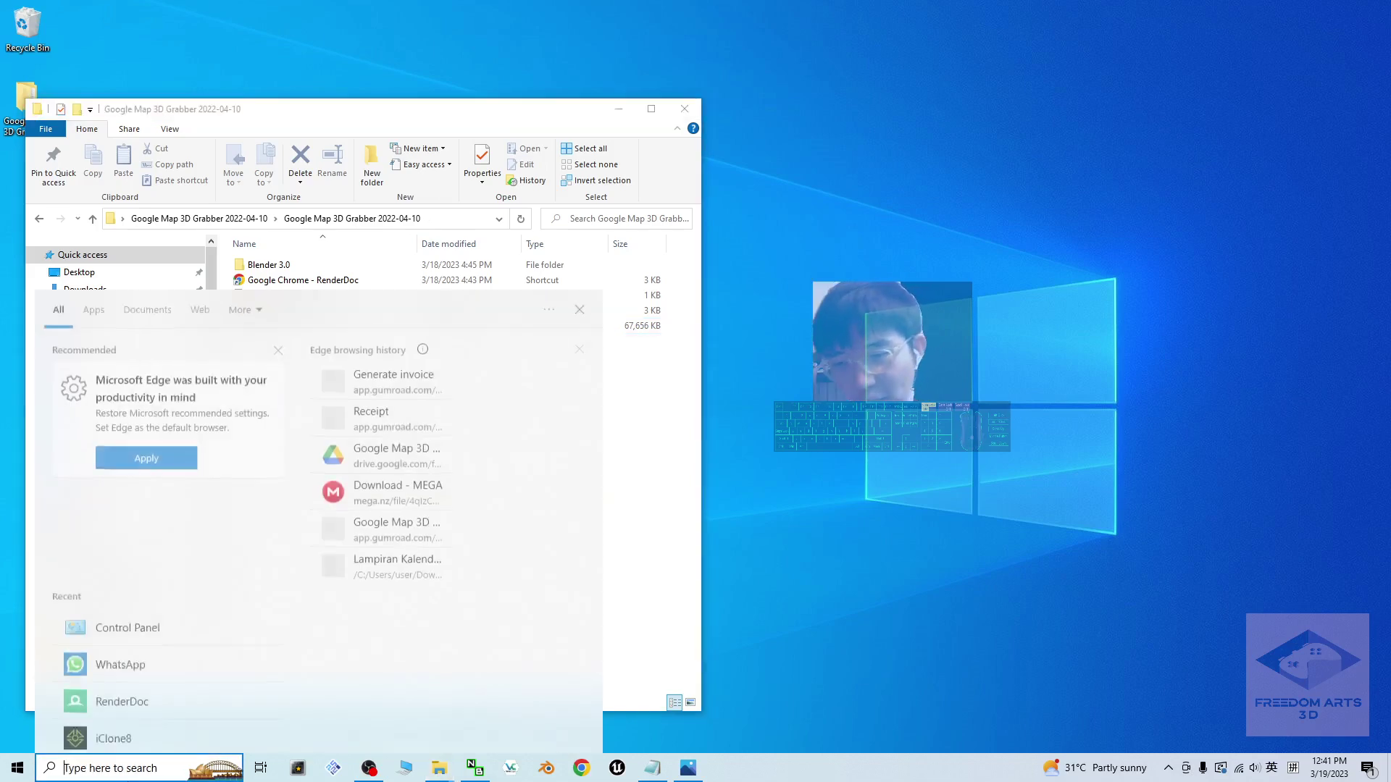
pyautogui.write('render')
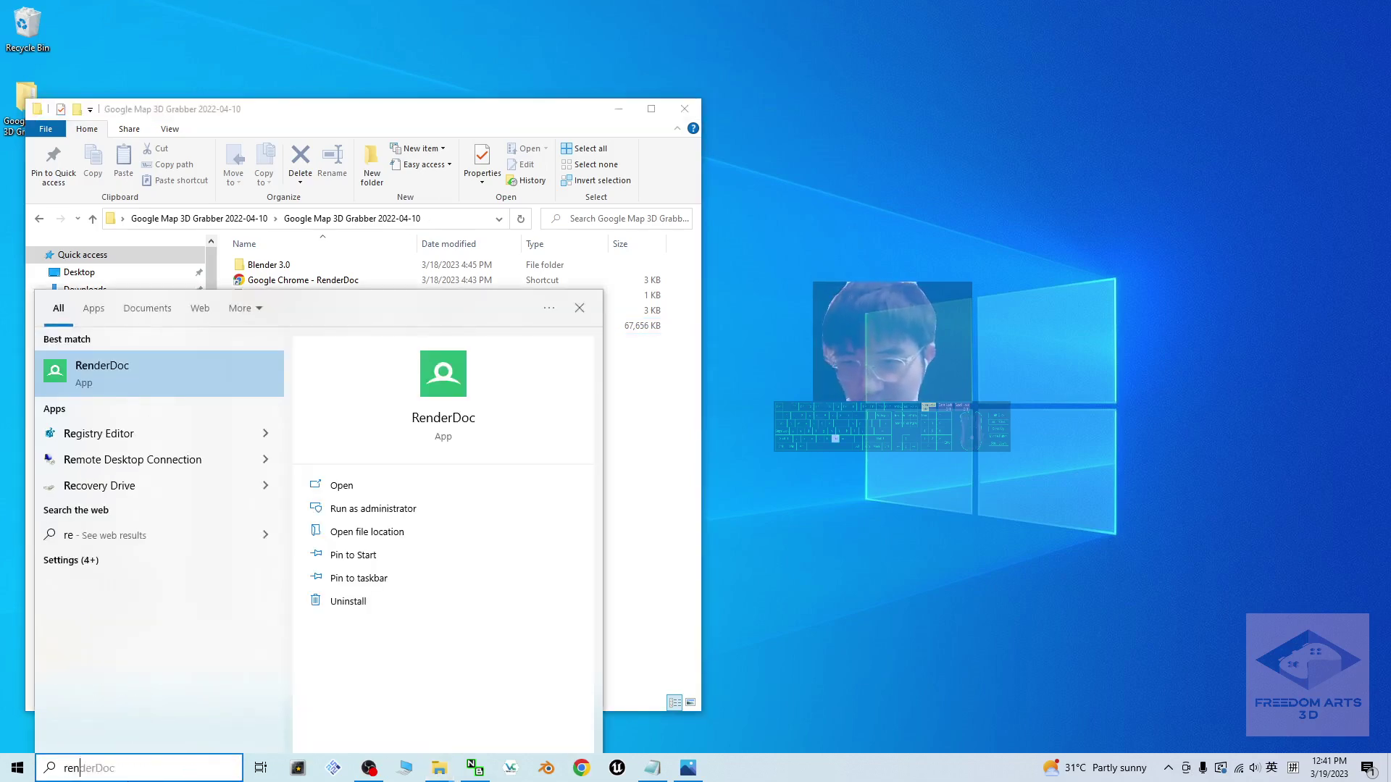
pyautogui.click(72, 368)
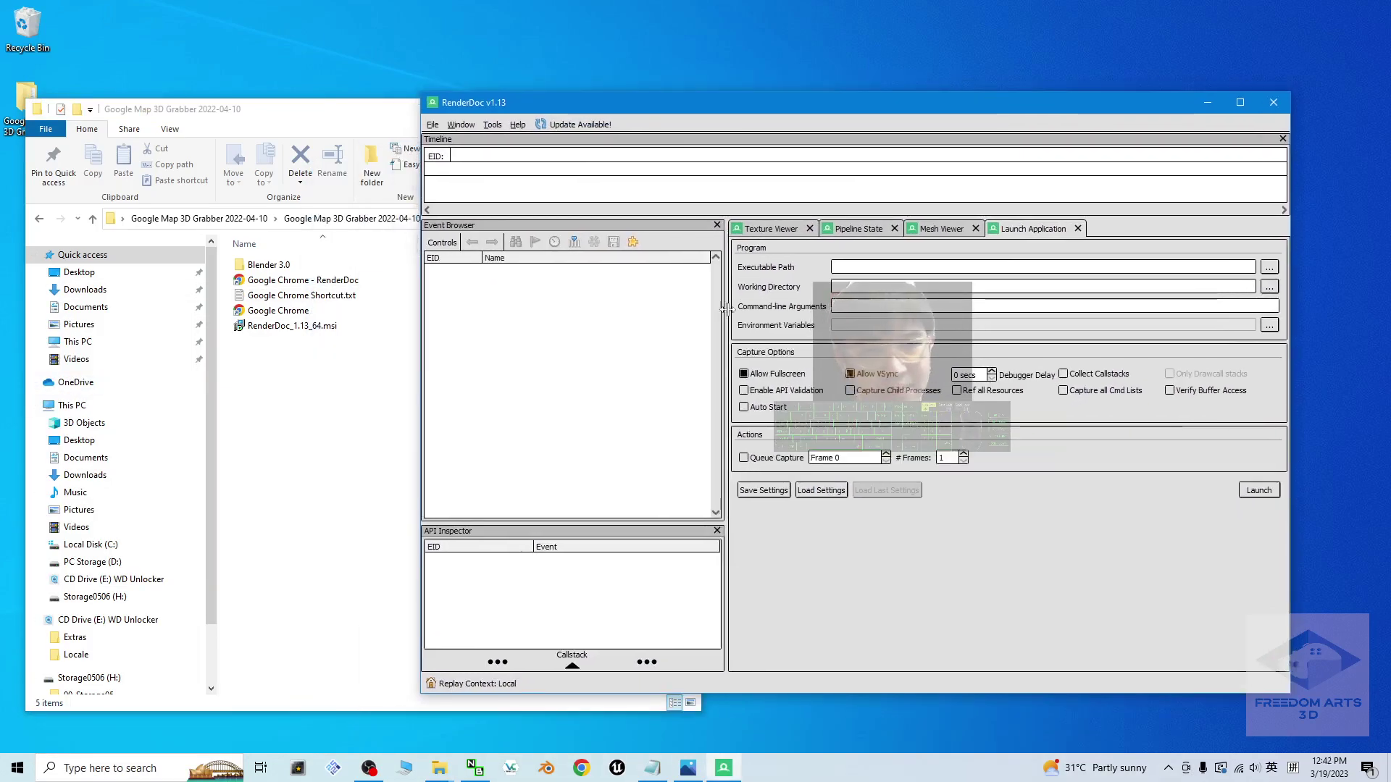
pyautogui.click(433, 124)
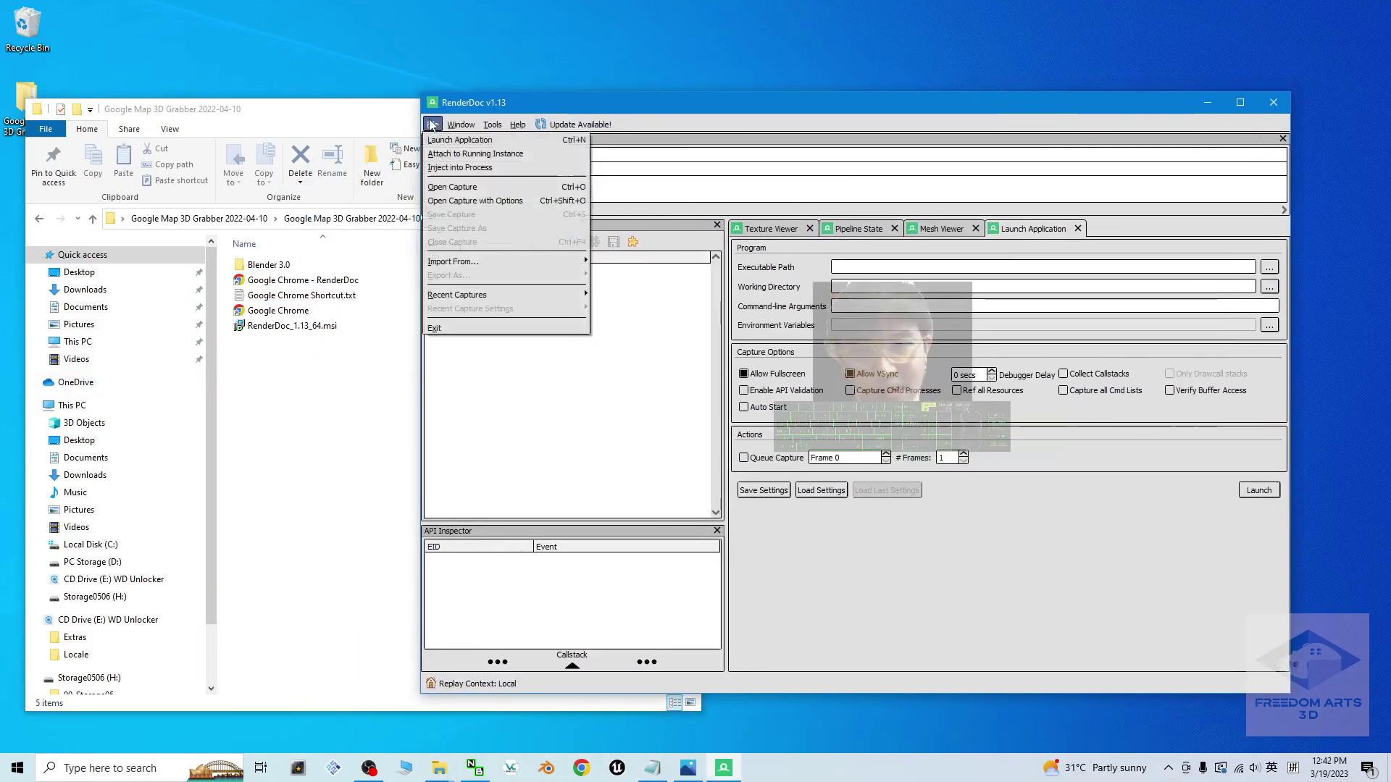
pyautogui.click(453, 168)
# Filter RenderDoc's process list by "chrome", using English keyboard input.
pyautogui.click(786, 489)
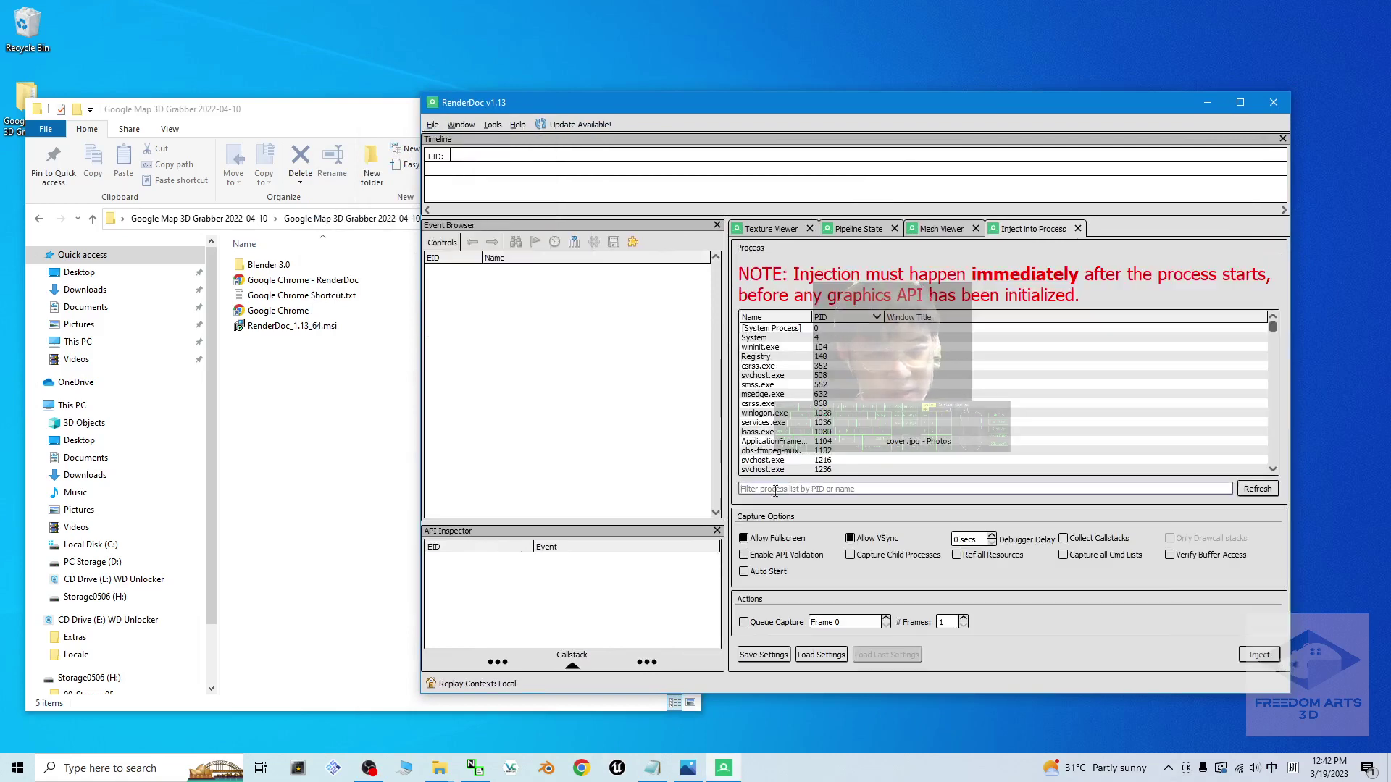
pyautogui.write('ch')
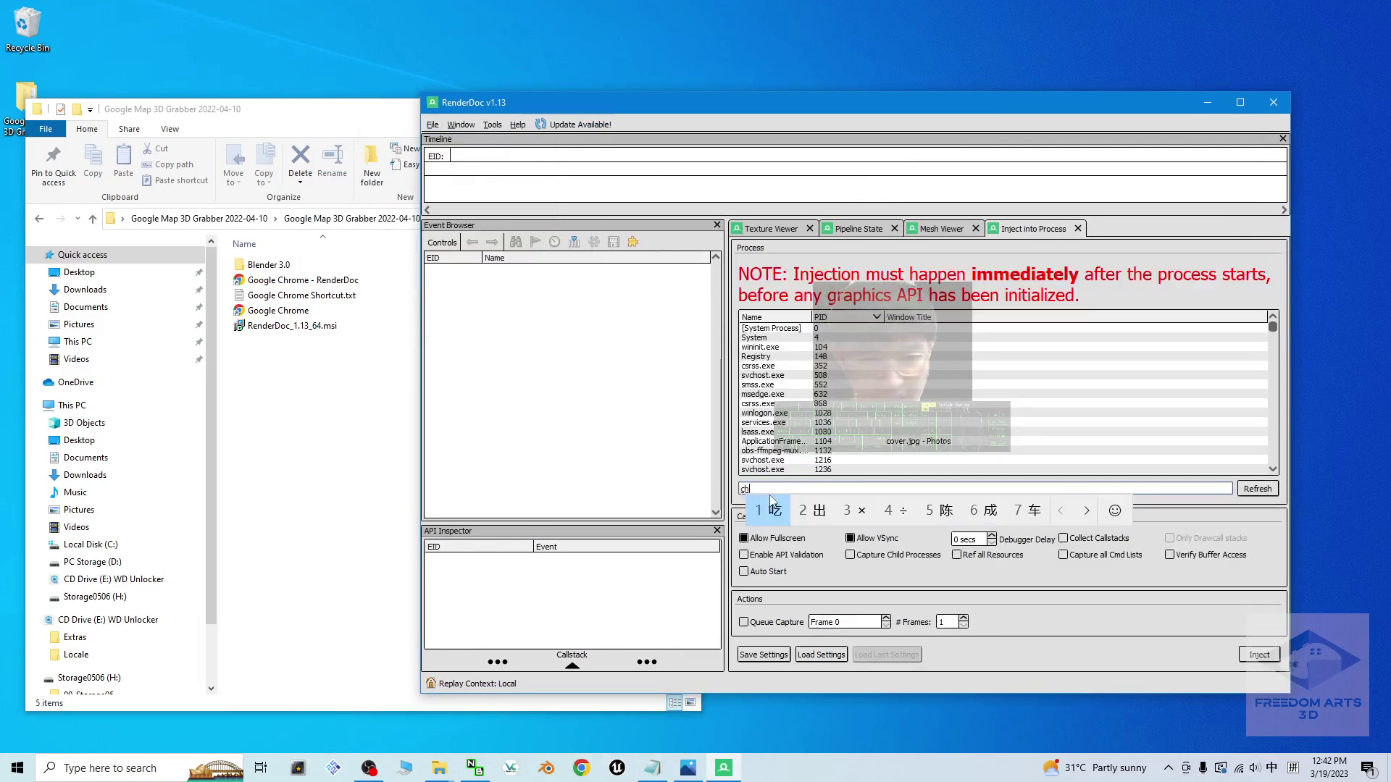
pyautogui.press('BackSpace')
pyautogui.press('BackSpace')
pyautogui.hotkey('alt', 'shift')
pyautogui.write('chrome')
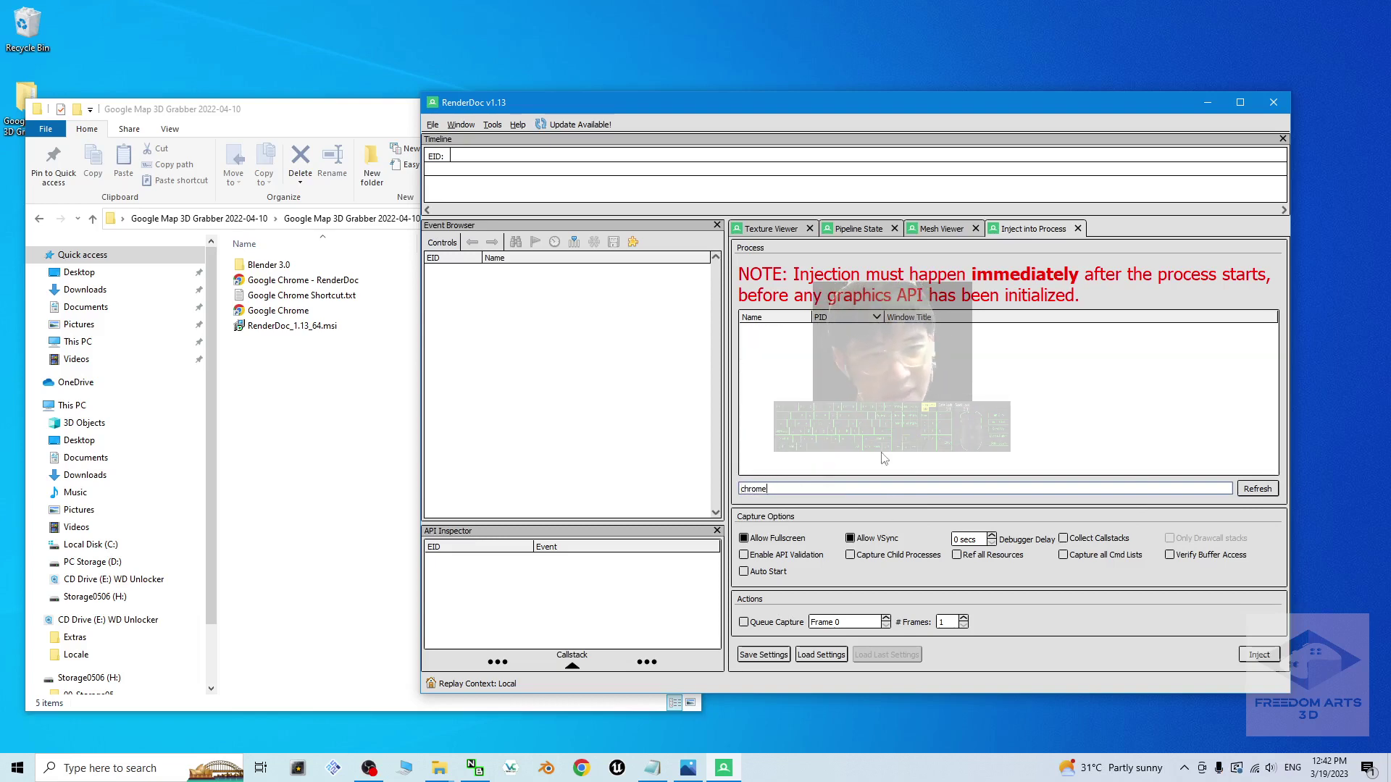
# Move RenderDoc aside, start Chrome with the Google Chrome - RenderDoc shortcut, and reposition the Chrome window clear of RenderDoc's process list.
pyautogui.hotkey('alt', 'Tab')
pyautogui.moveTo(855, 120); pyautogui.dragTo(905, 121)
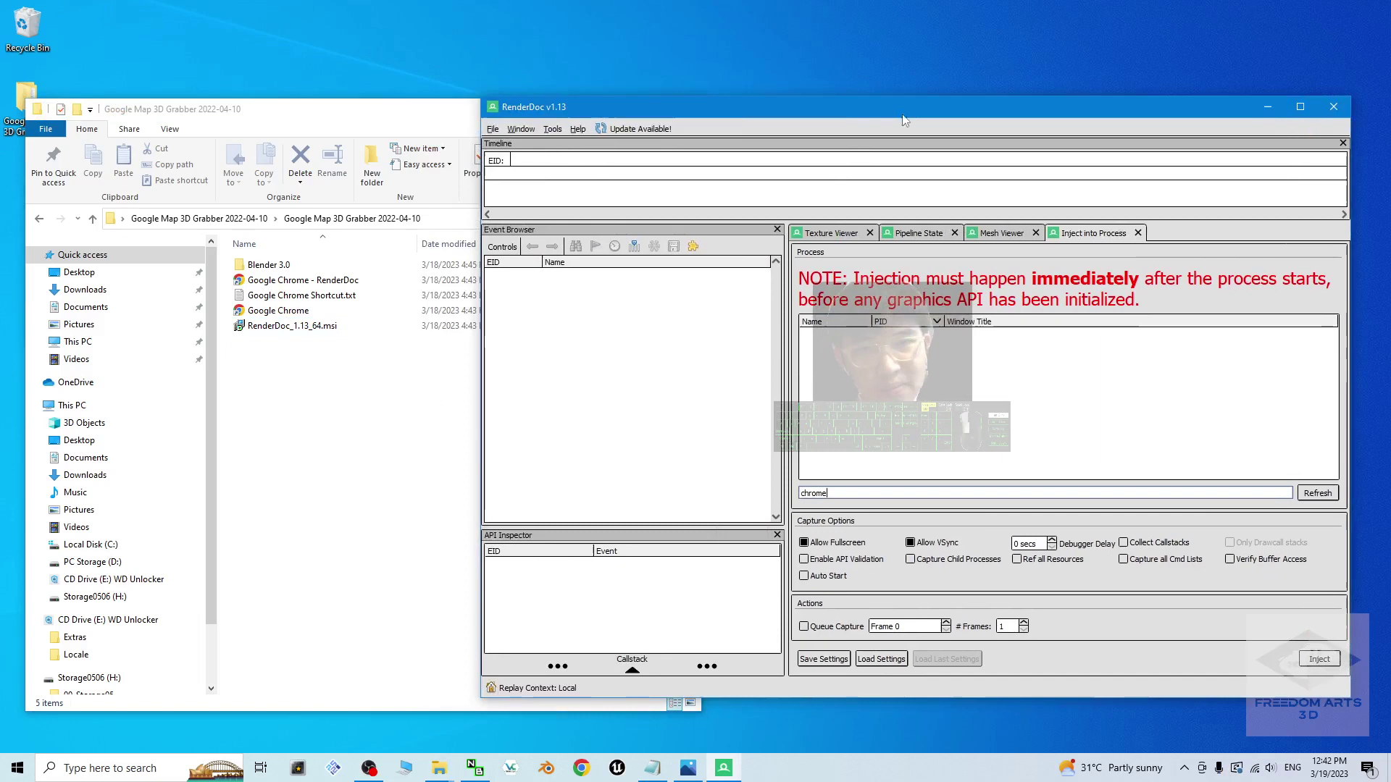
pyautogui.click(319, 282)
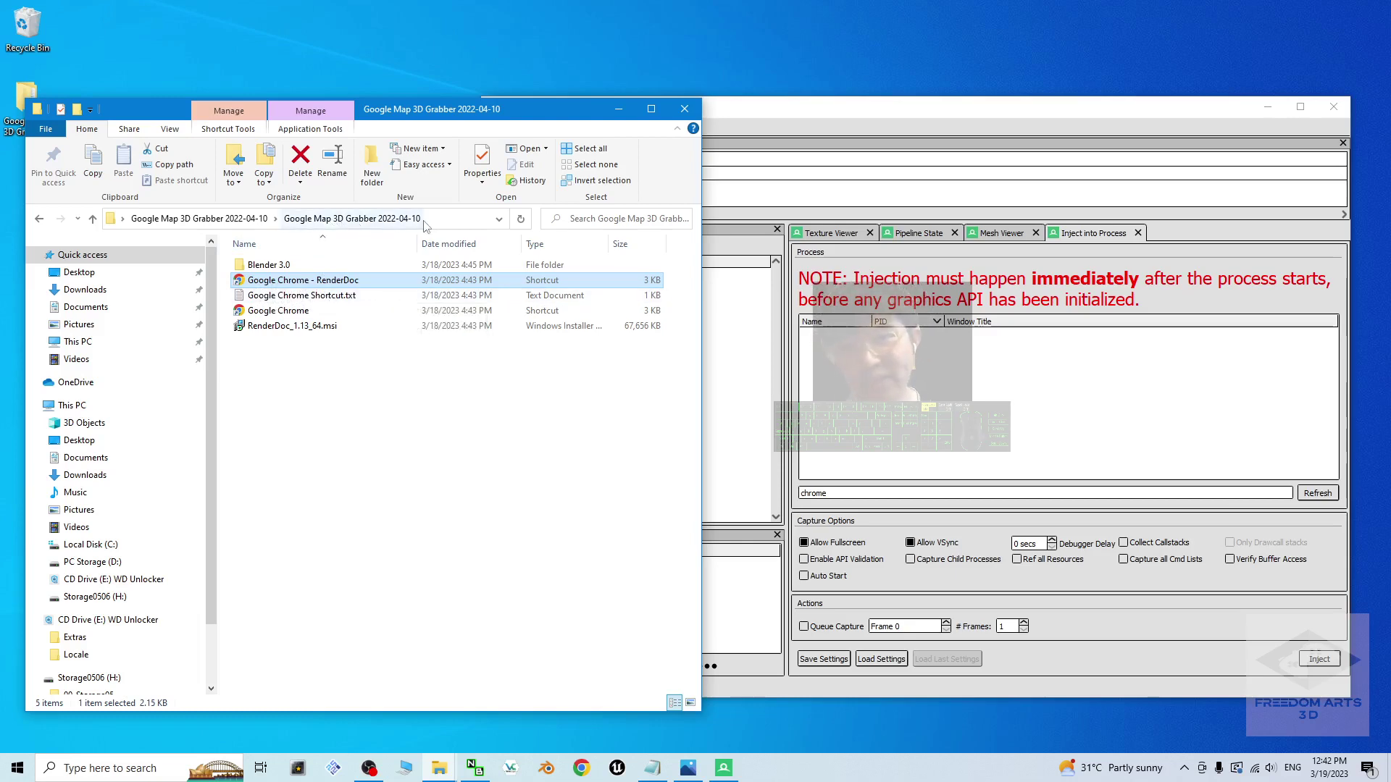
pyautogui.doubleClick(337, 281)
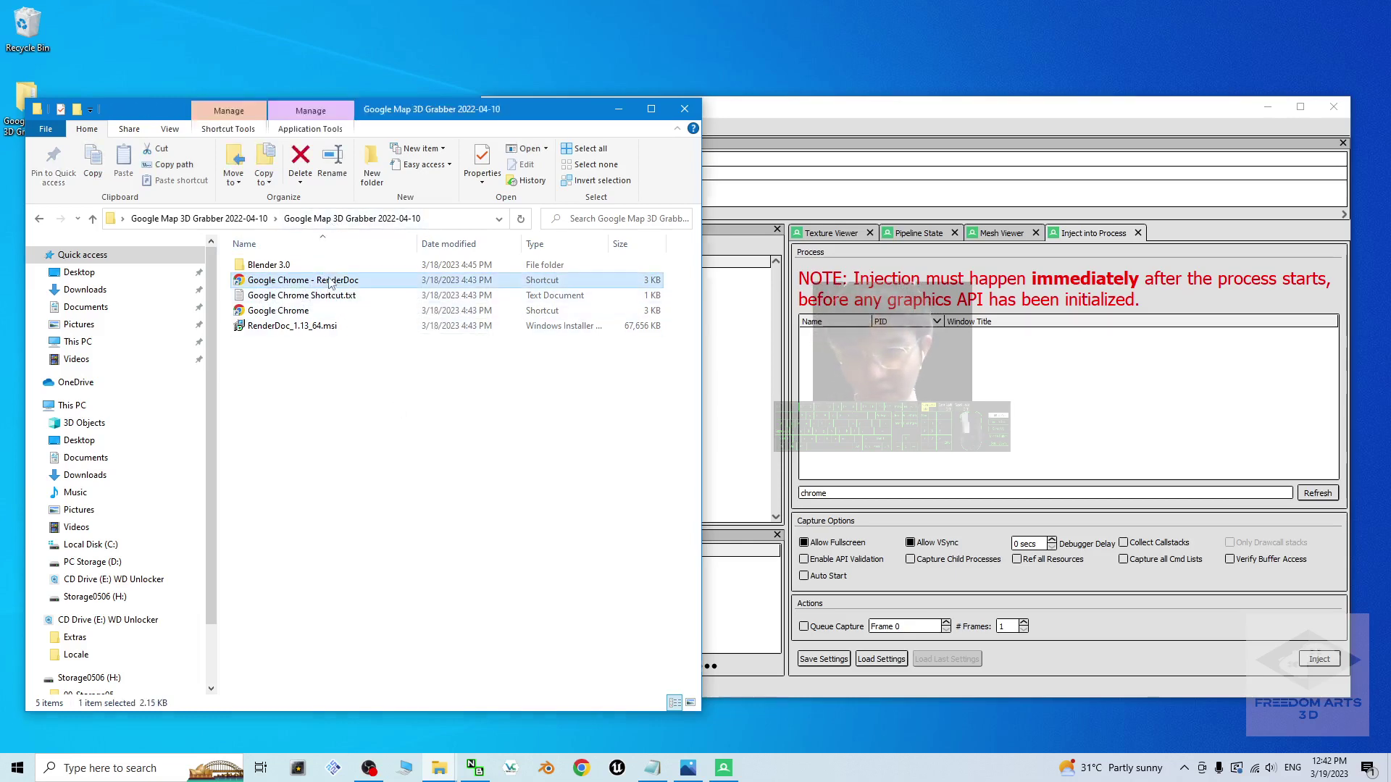
pyautogui.click(742, 399)
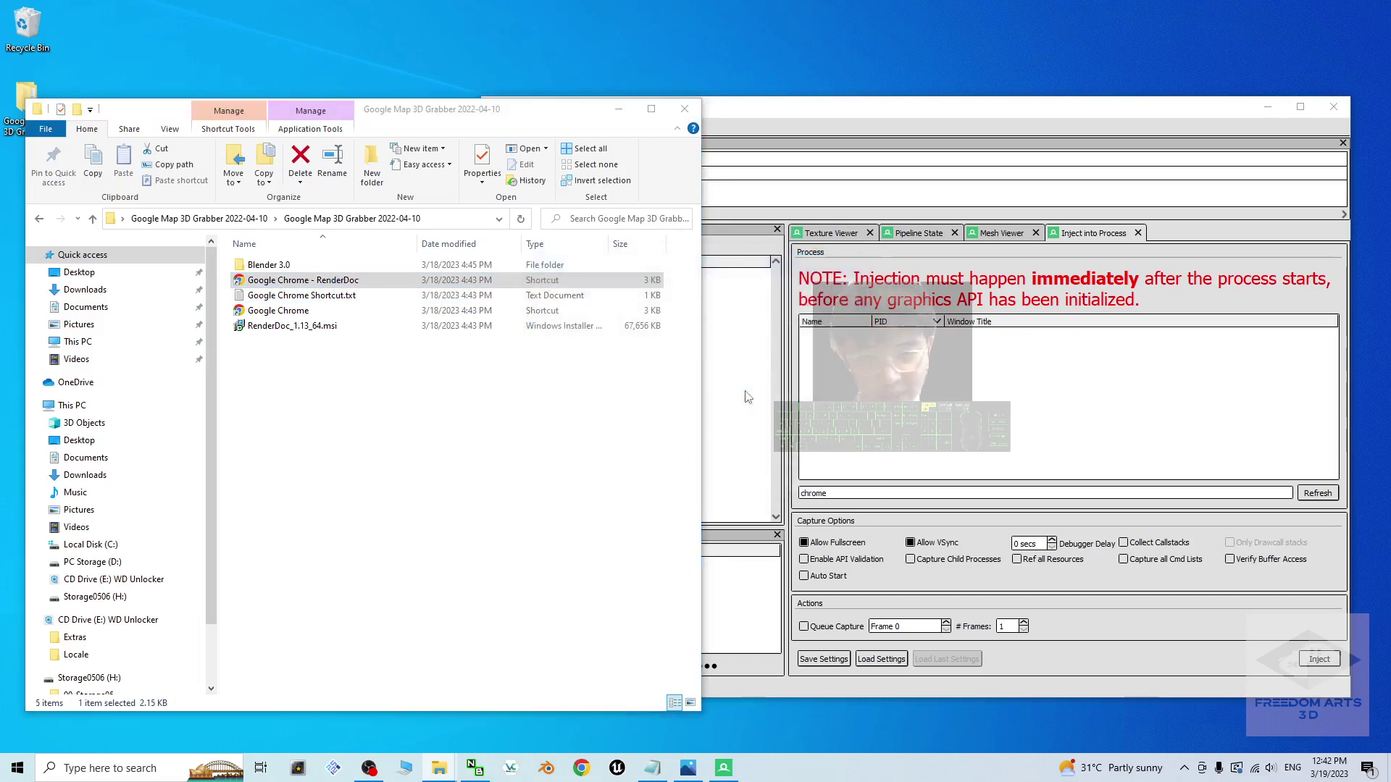
pyautogui.moveTo(634, 116); pyautogui.dragTo(299, 144)
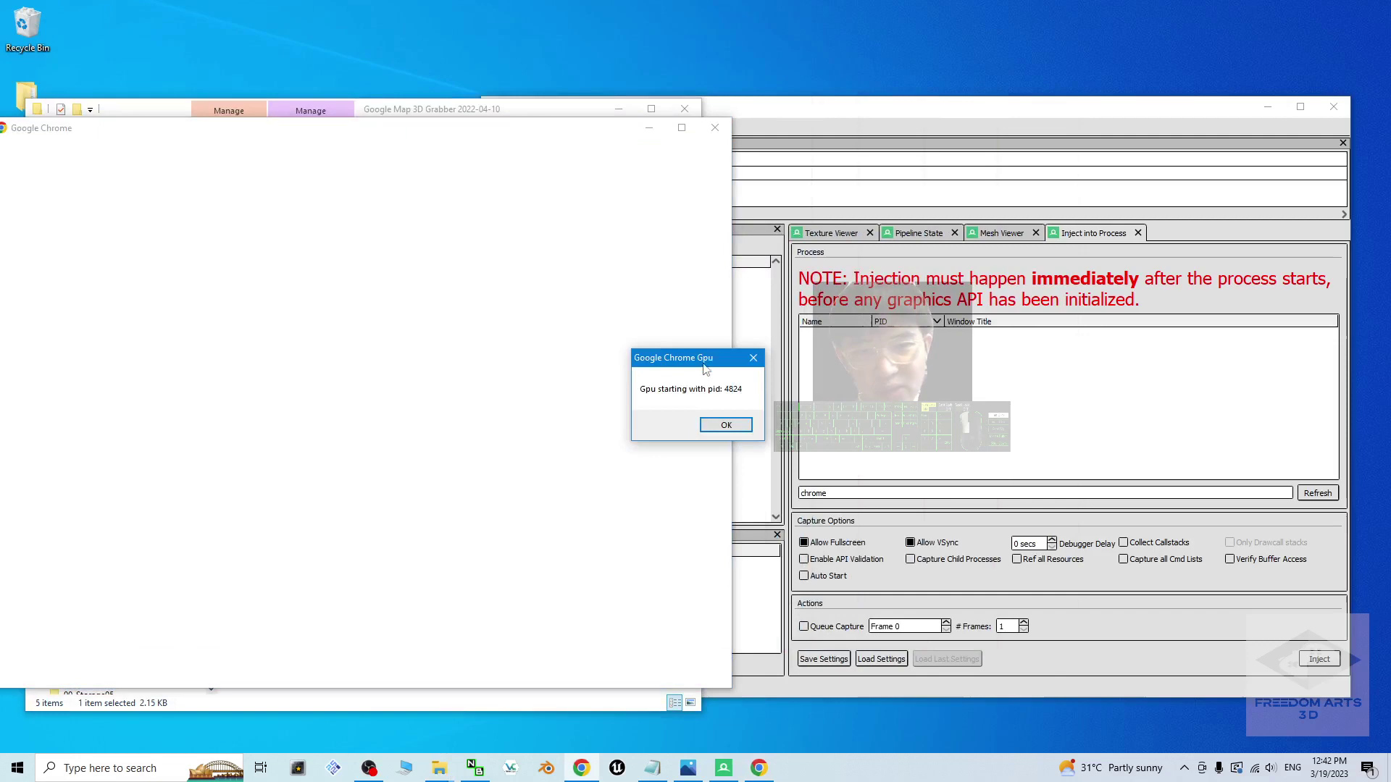
# Move the GPU message and RenderDoc apart, refresh the process list, and inject RenderDoc into the Google Chrome Gpu process.
pyautogui.moveTo(705, 368); pyautogui.dragTo(389, 366)
pyautogui.moveTo(976, 121); pyautogui.dragTo(999, 86)
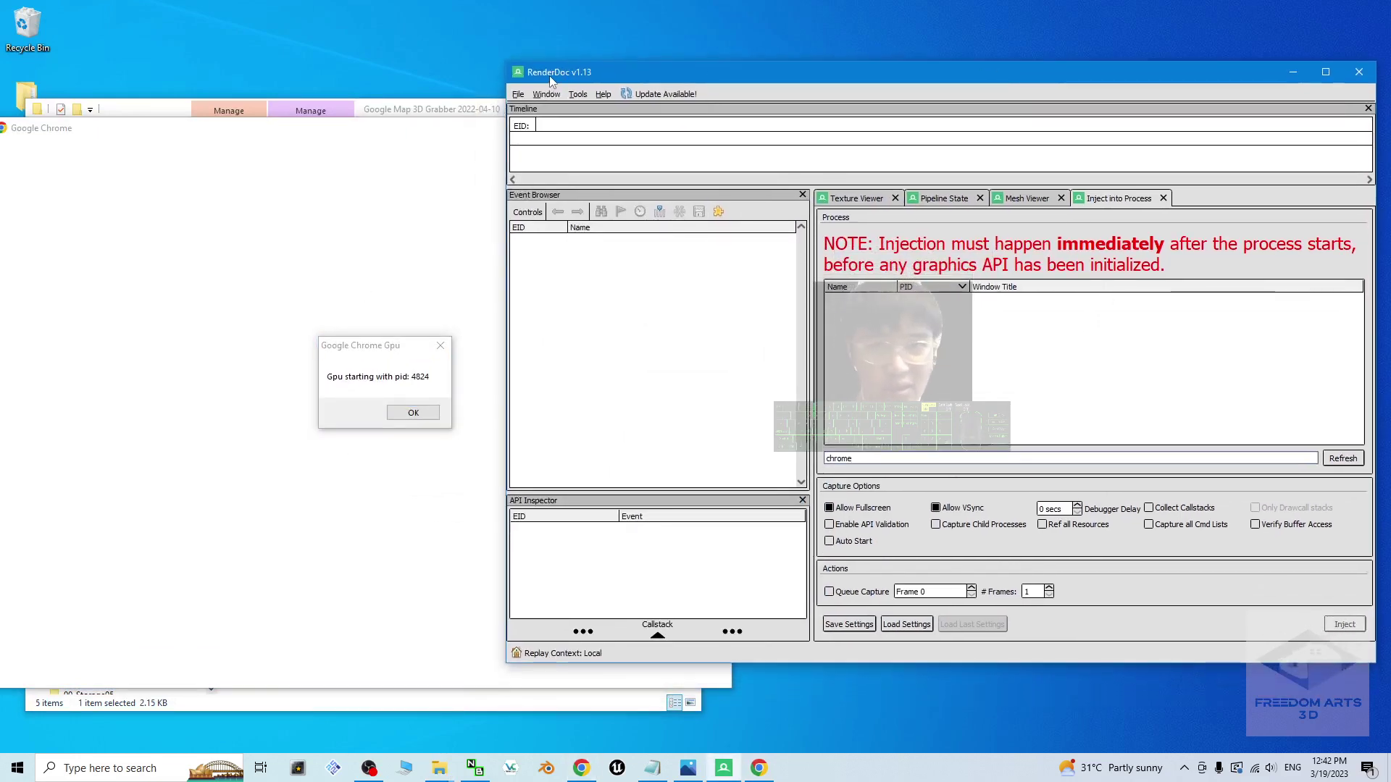
pyautogui.click(1340, 459)
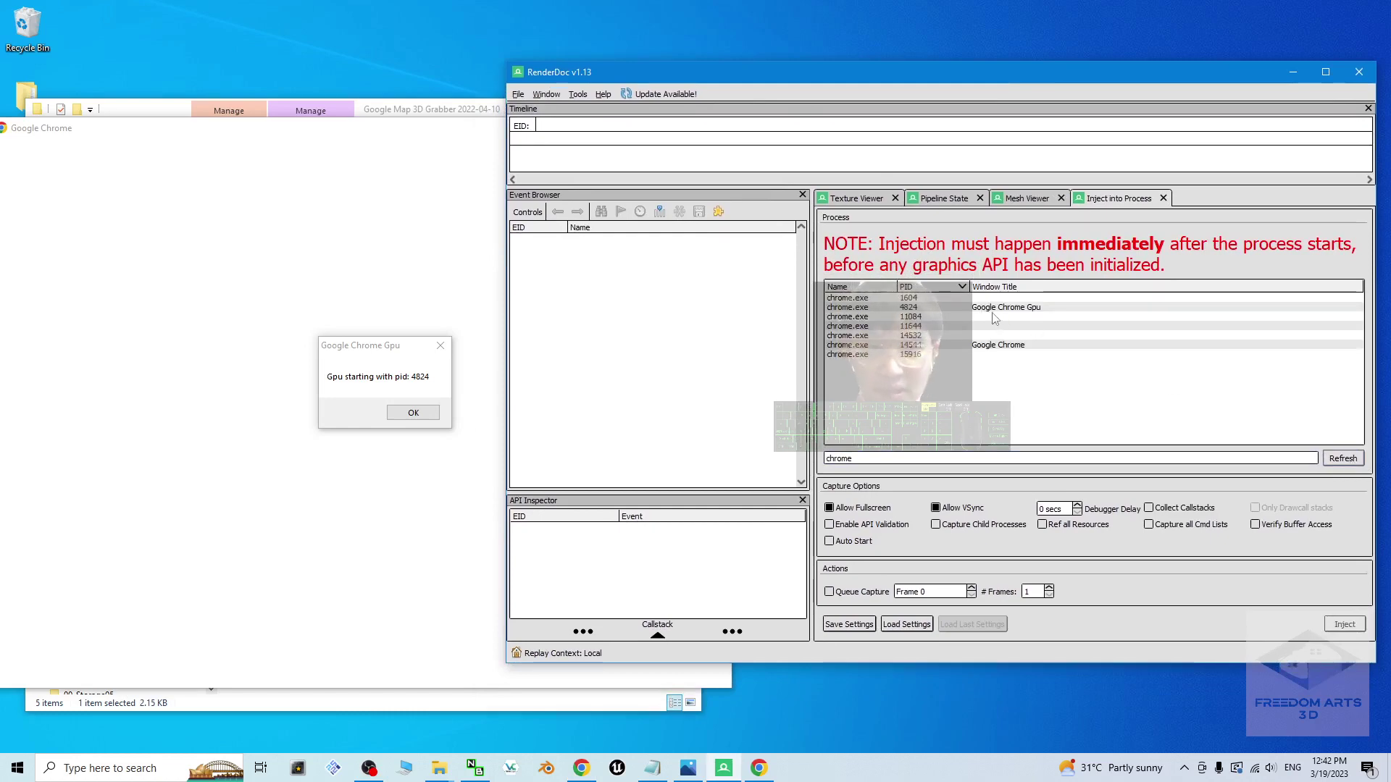
pyautogui.click(957, 313)
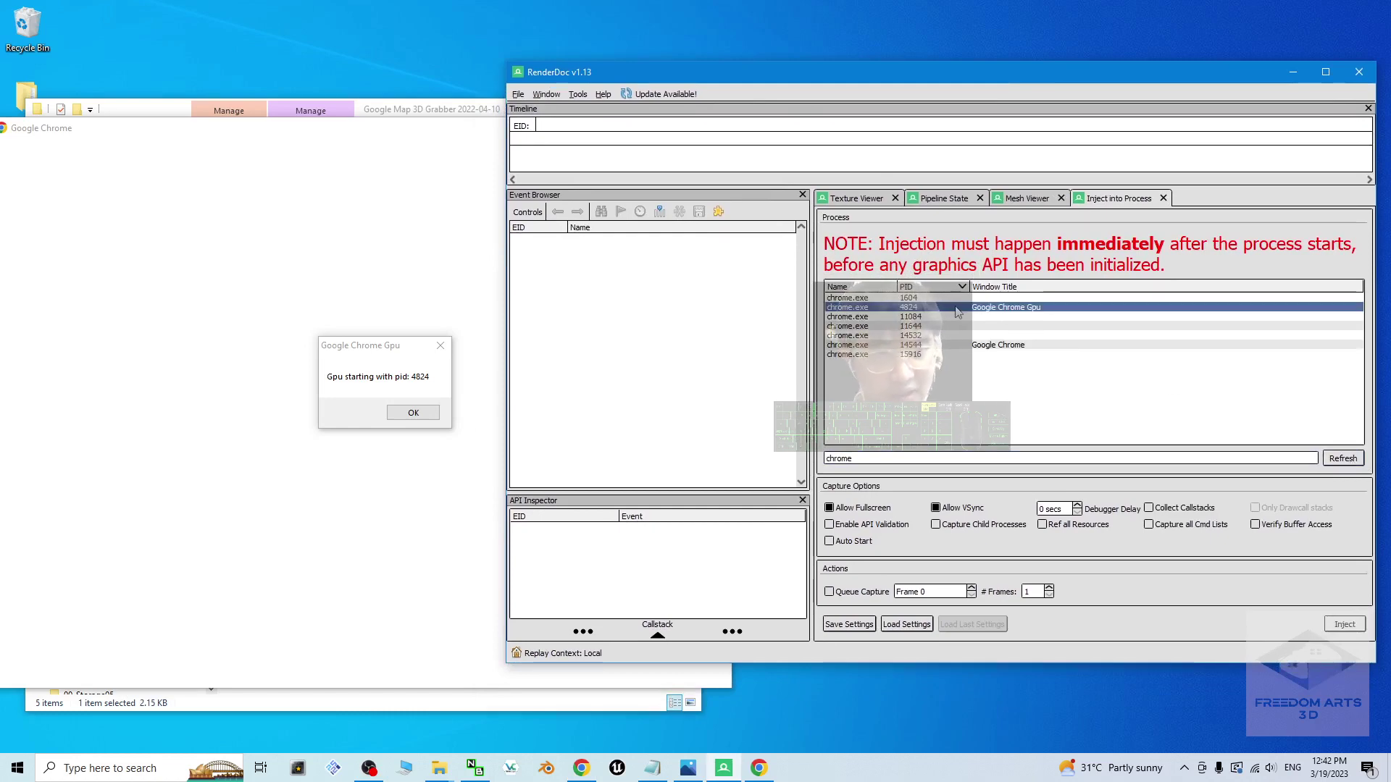
pyautogui.click(1346, 625)
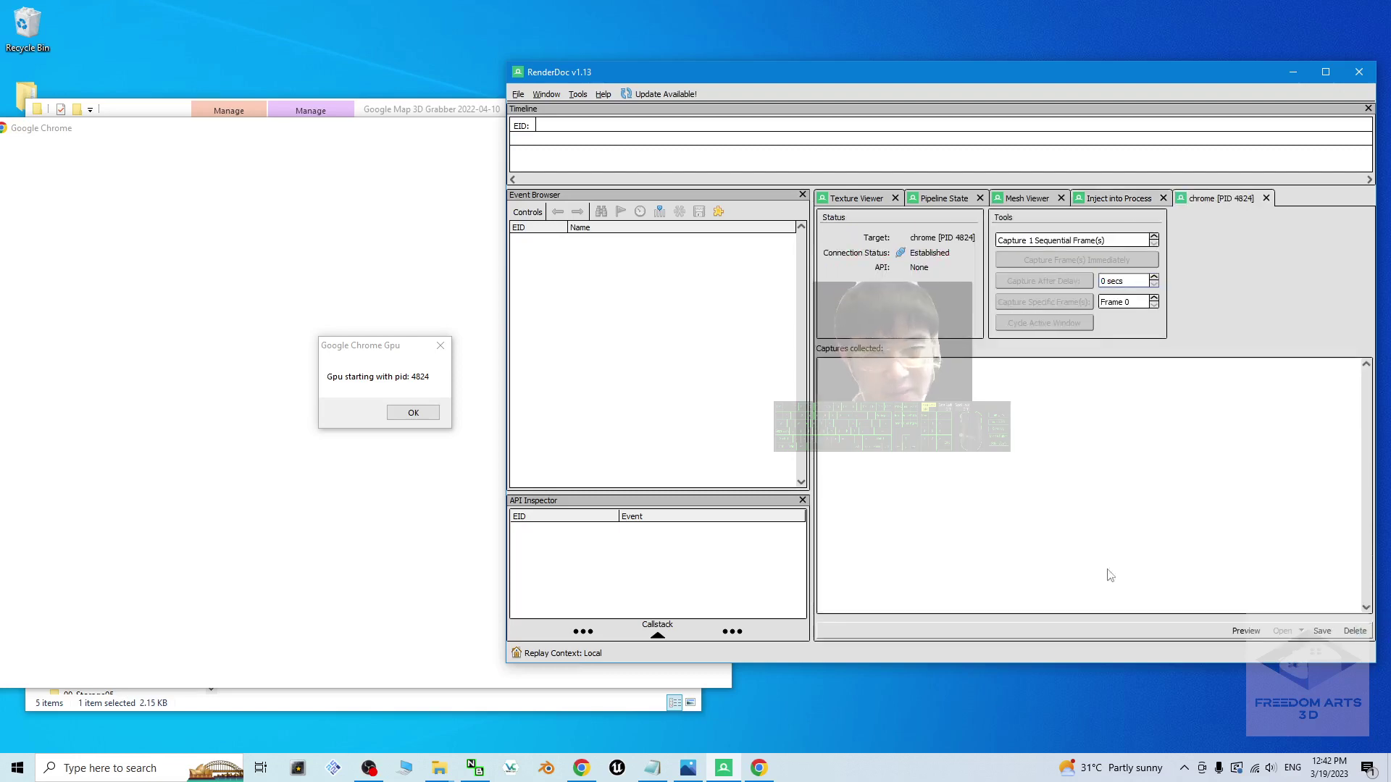
# Dismiss the Google Chrome Gpu message, open the Freedom Arts profile, and restore Chrome to a smaller window beside RenderDoc's capture options.
pyautogui.click(342, 359)
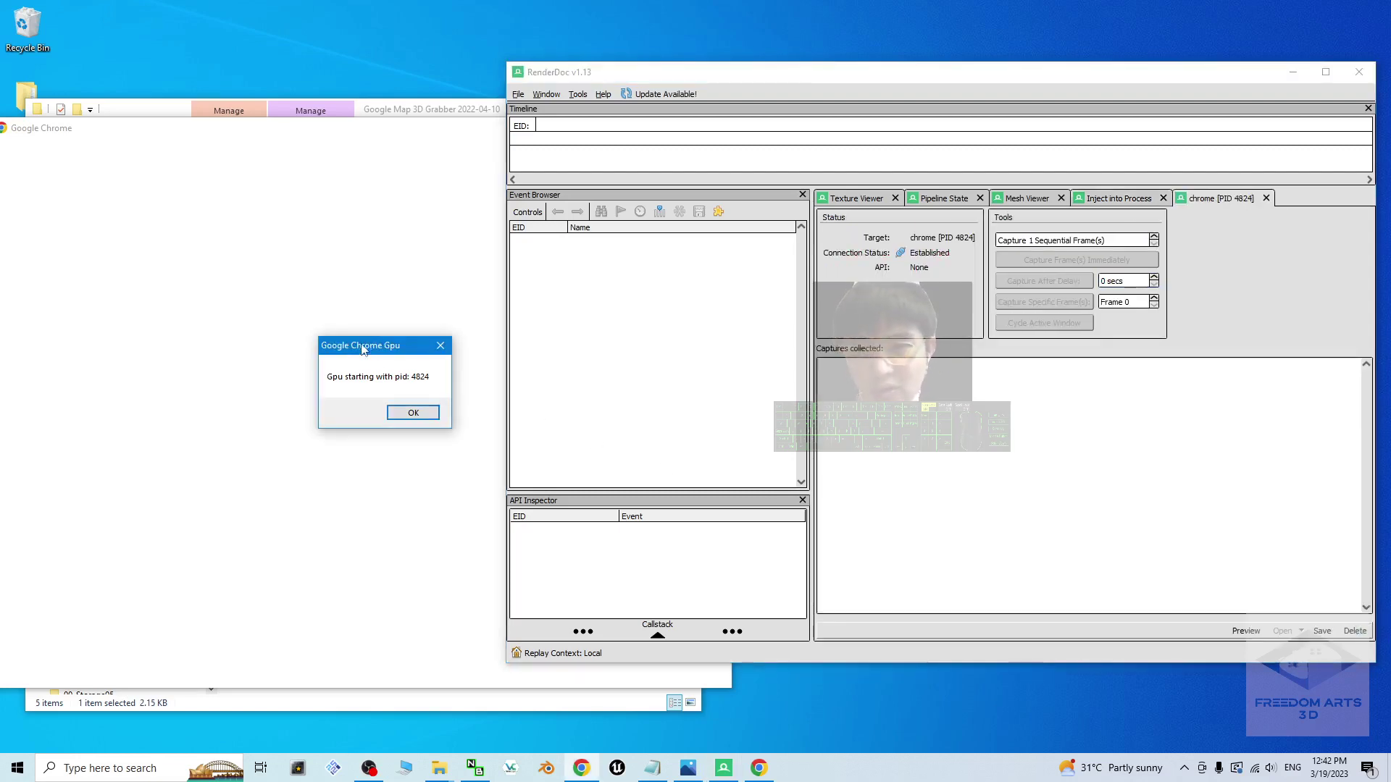
pyautogui.click(405, 414)
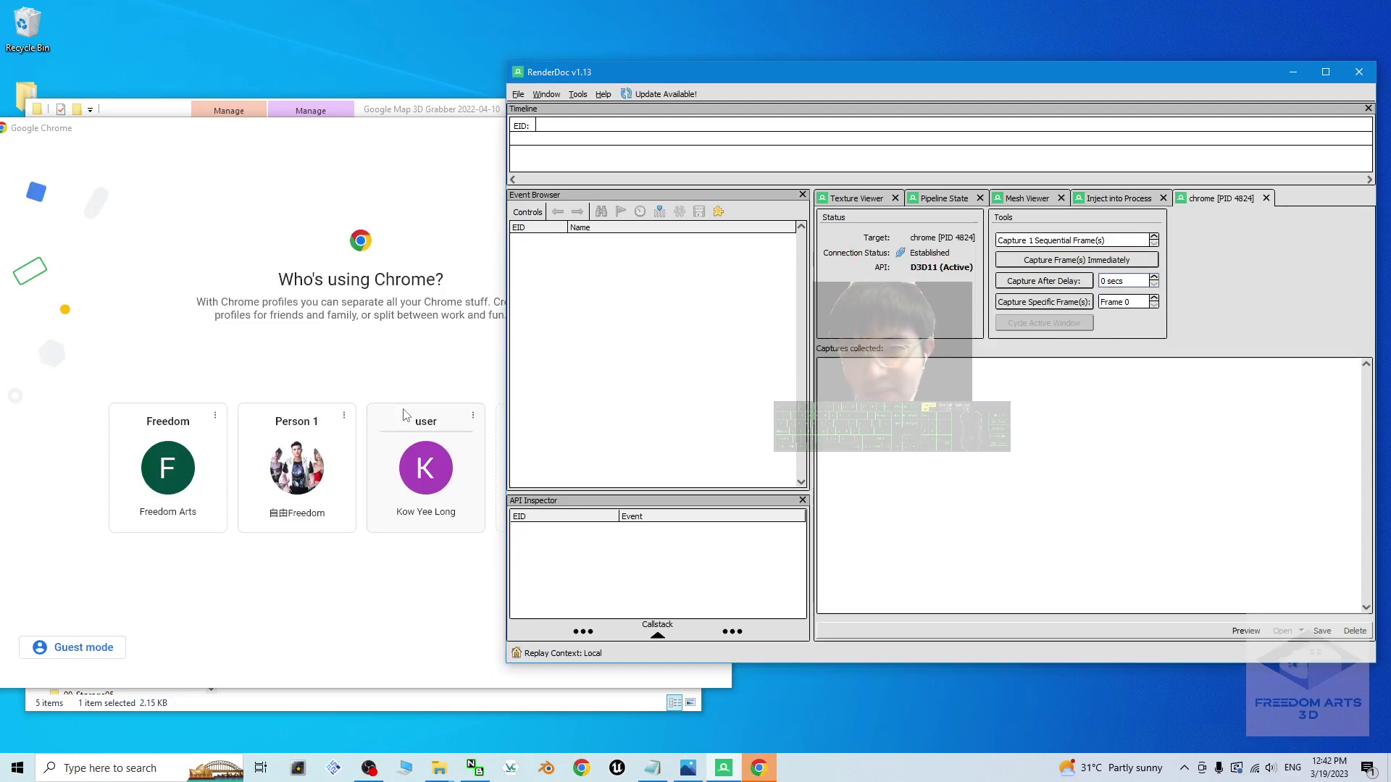
pyautogui.click(210, 505)
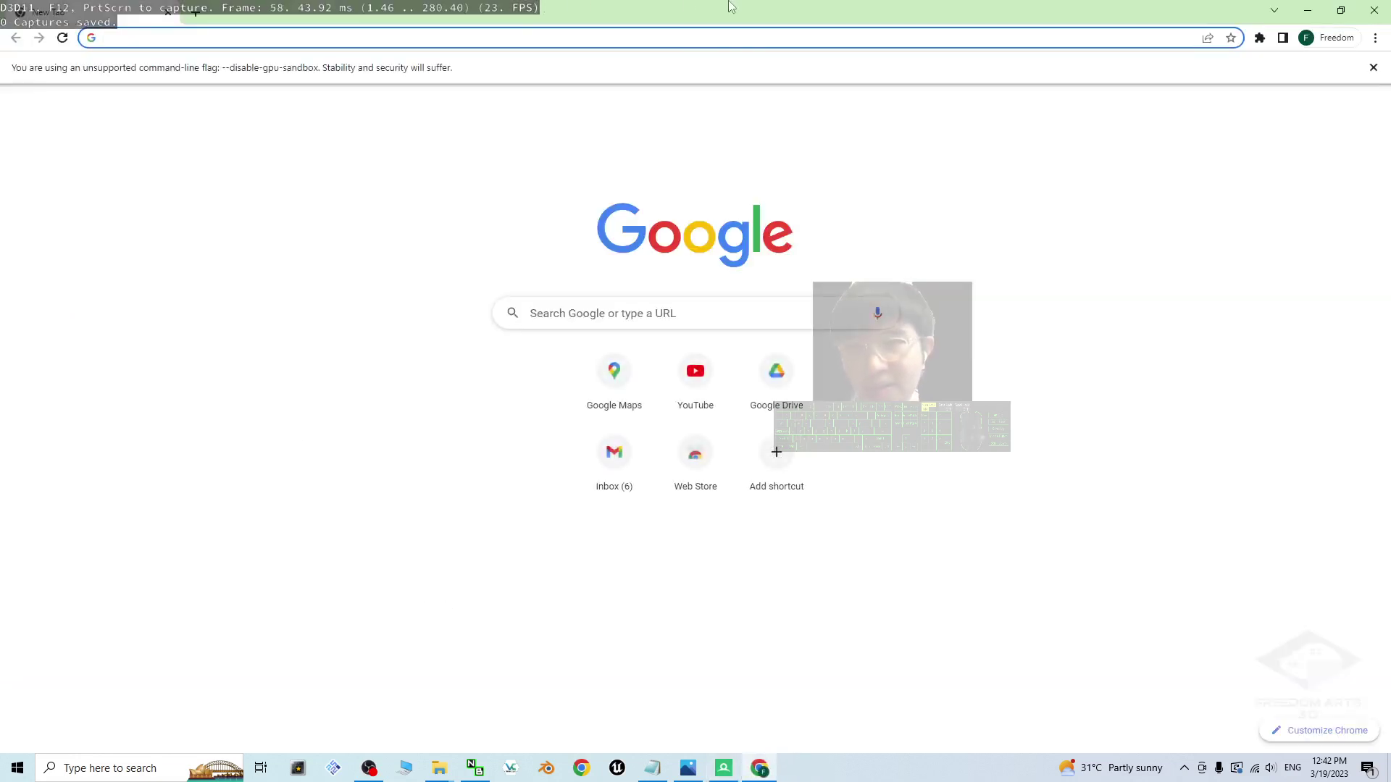
pyautogui.moveTo(733, 7); pyautogui.dragTo(440, 132)
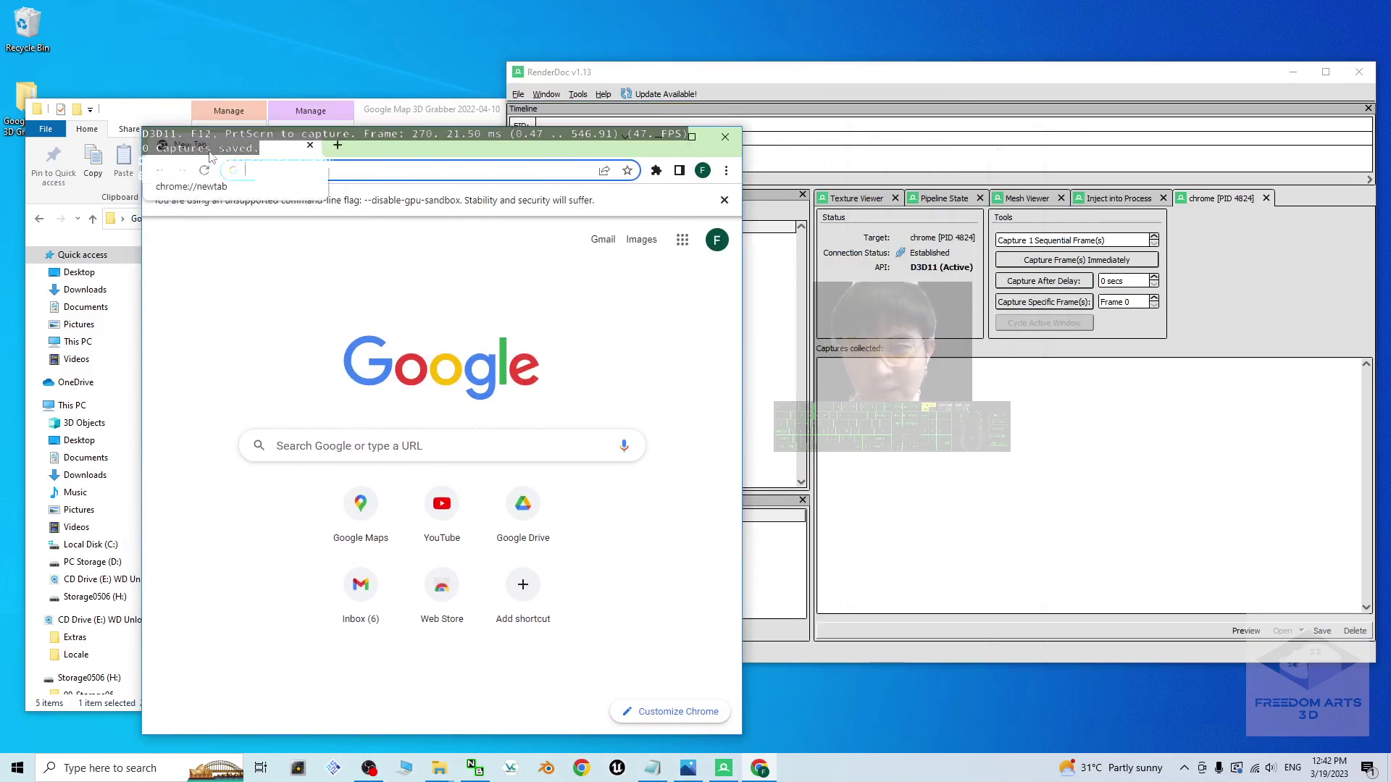
pyautogui.moveTo(444, 158); pyautogui.dragTo(528, 157)
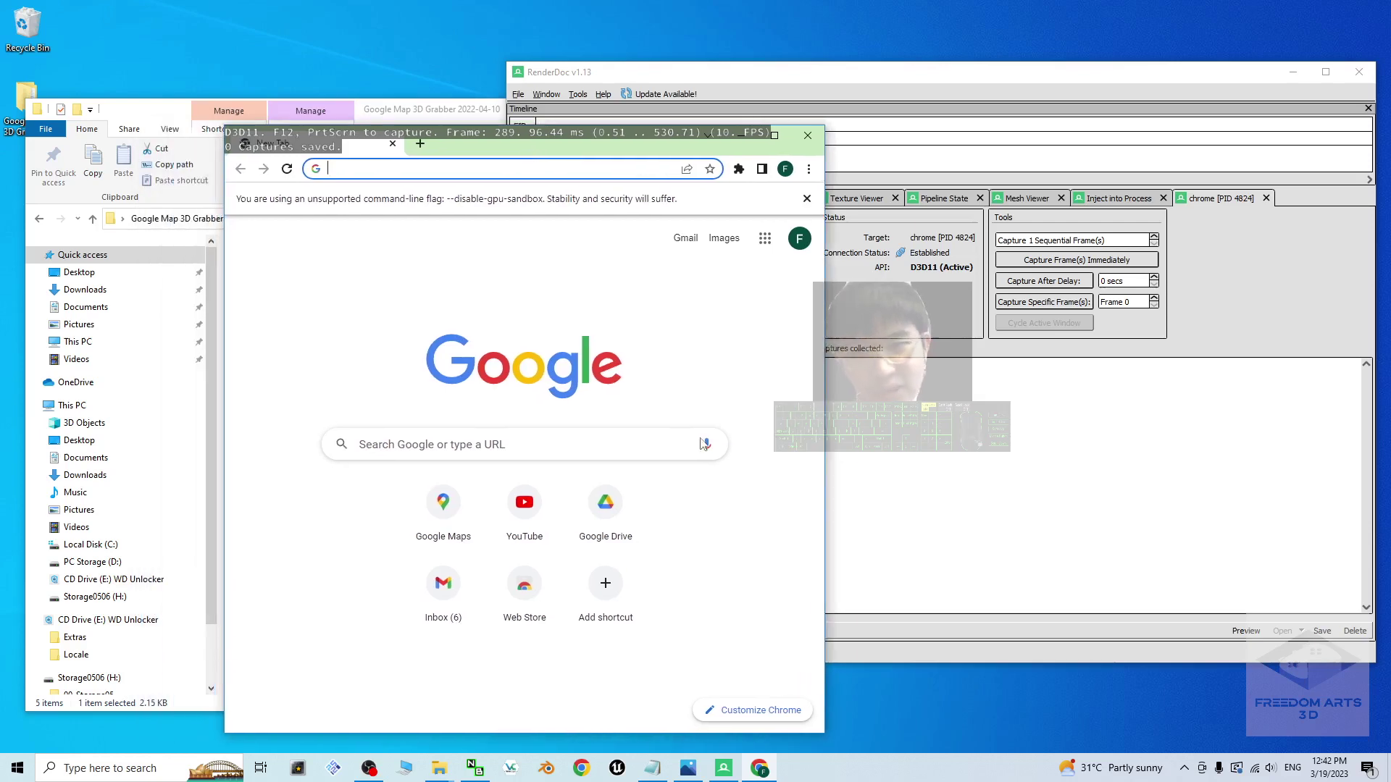
# Load Google Maps in the injected Chrome window and set the map type to Satellite, keeping Globe view and Labels enabled.
pyautogui.click(443, 502)
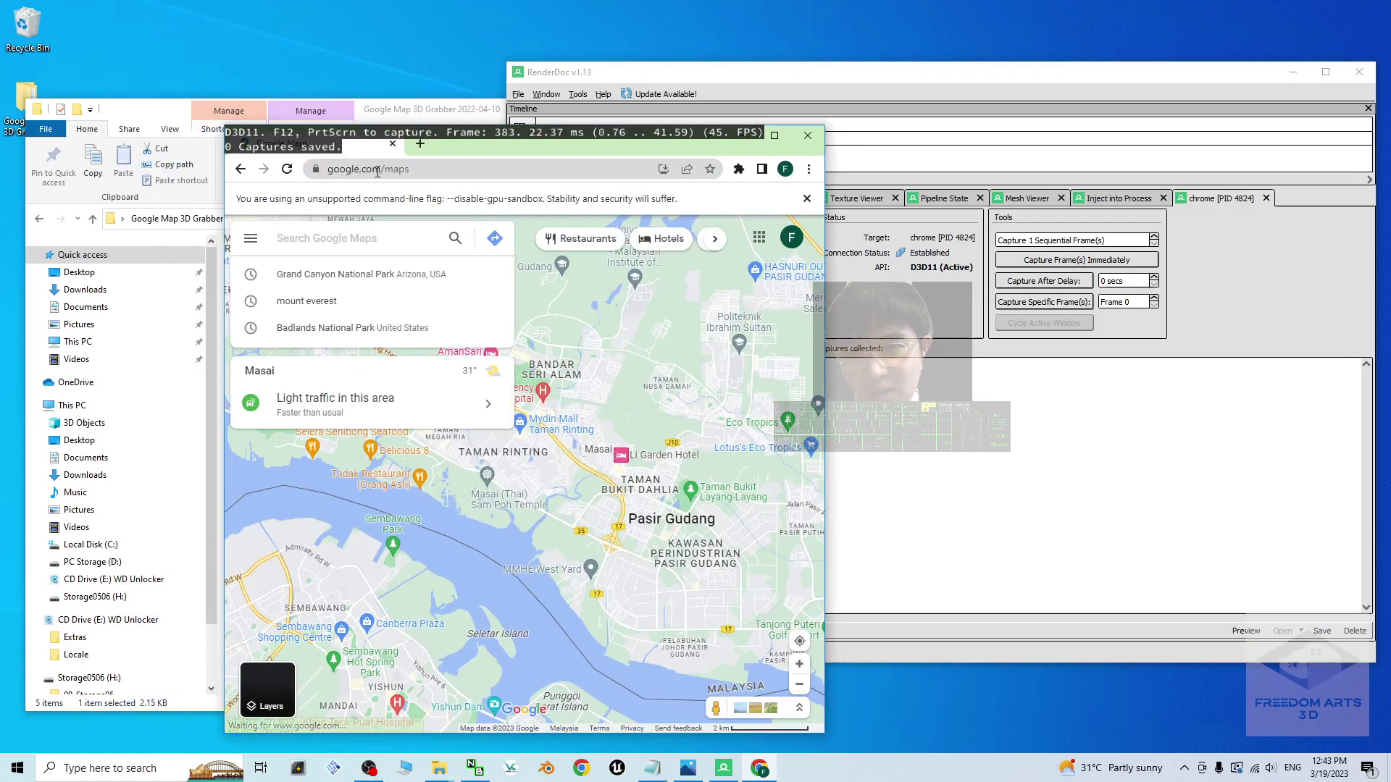
pyautogui.scroll(-6, 702, 459)
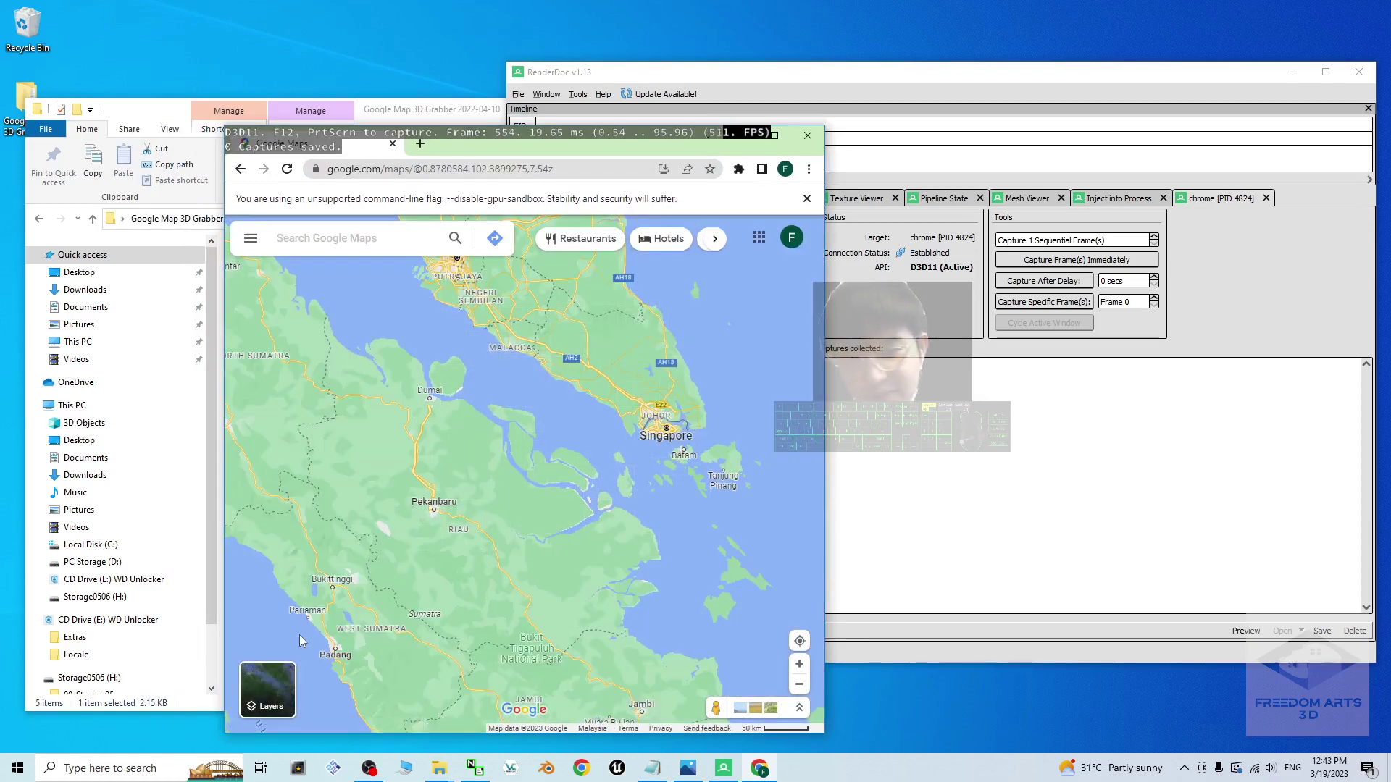
pyautogui.moveTo(268, 687)
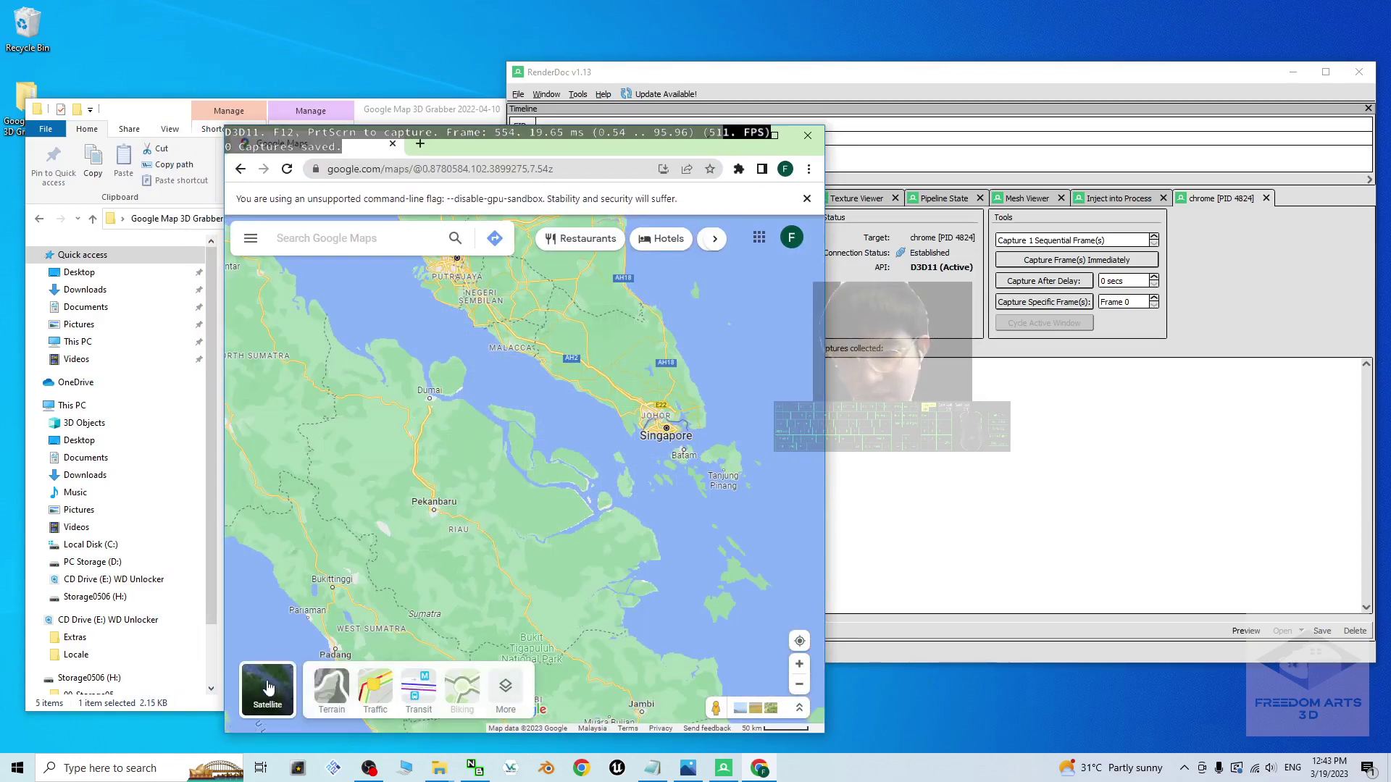
pyautogui.click(505, 683)
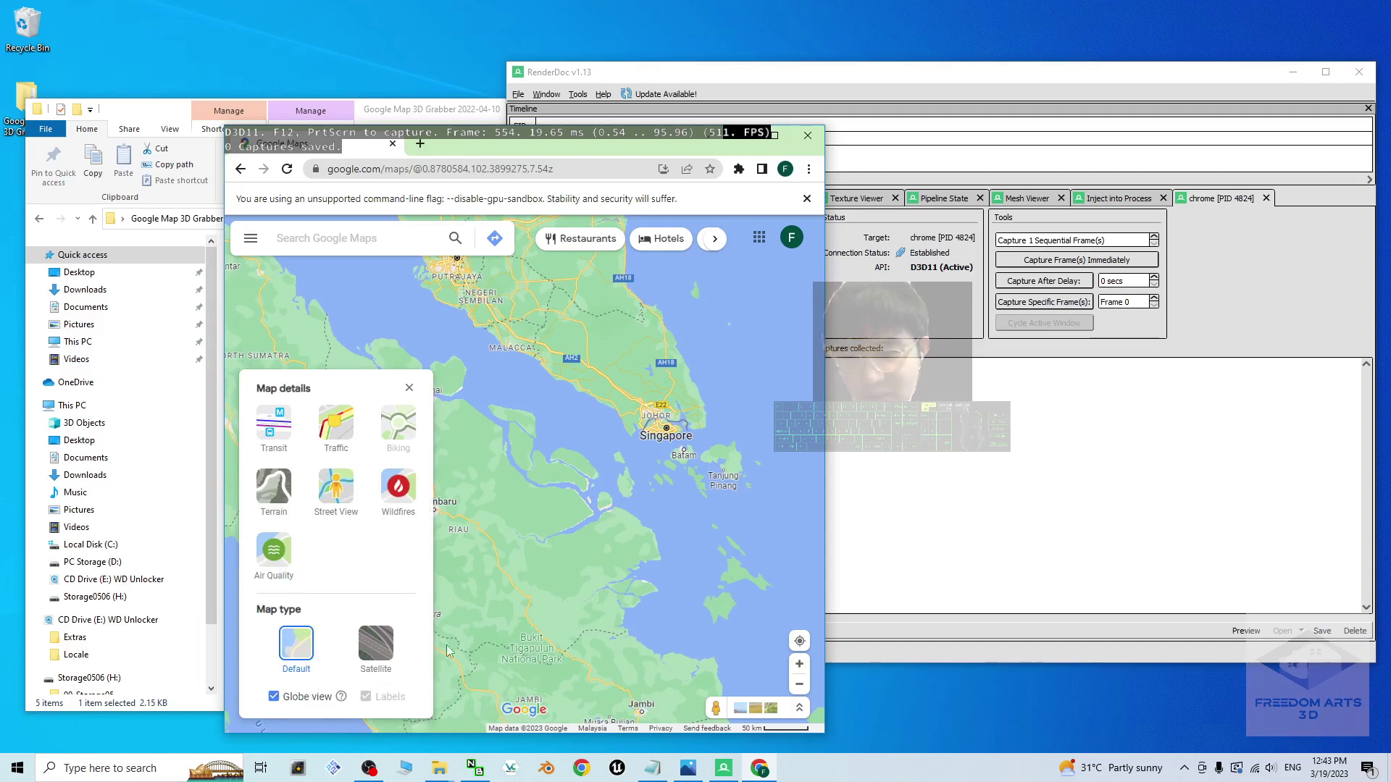
pyautogui.click(373, 645)
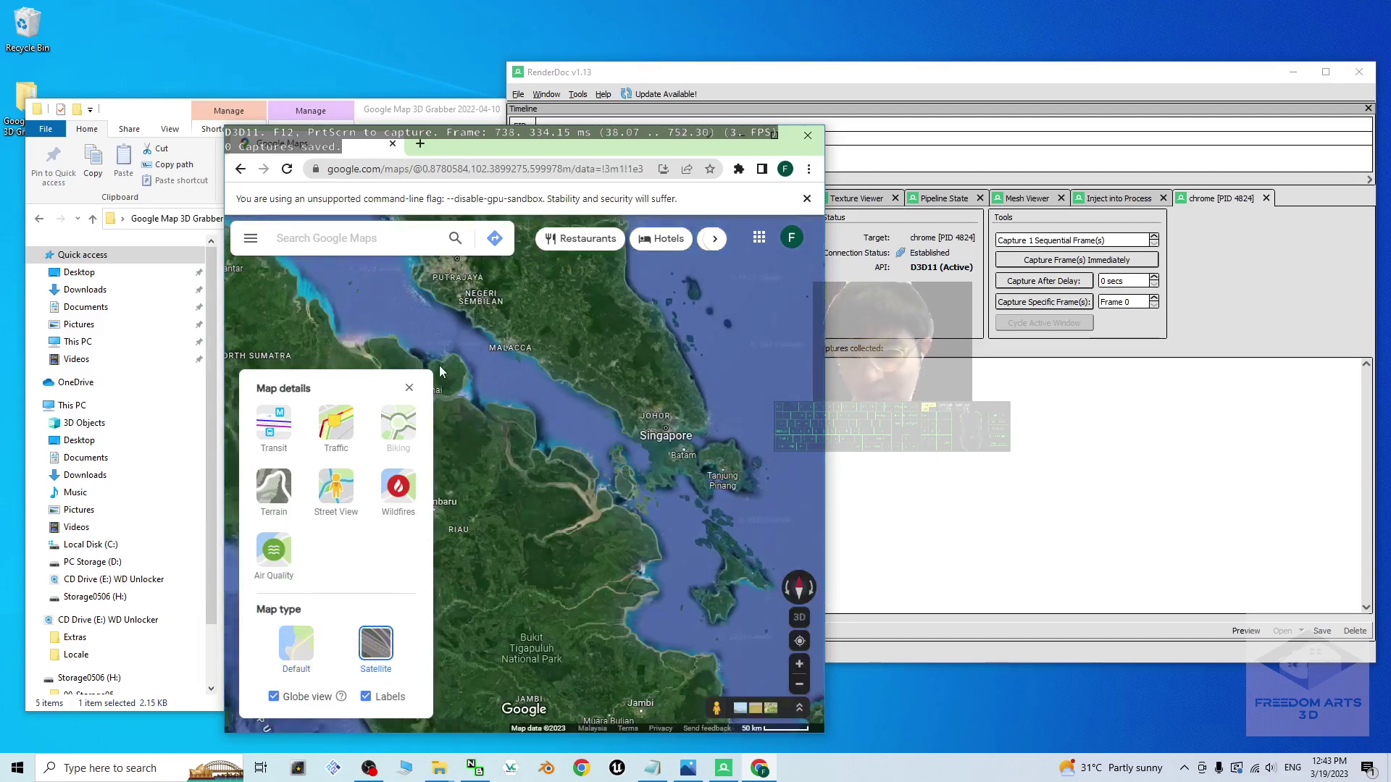
pyautogui.click(406, 393)
# Clear File Explorer off the desktop and find Grand Canyon National Park on the map using the recent searches.
pyautogui.click(320, 234)
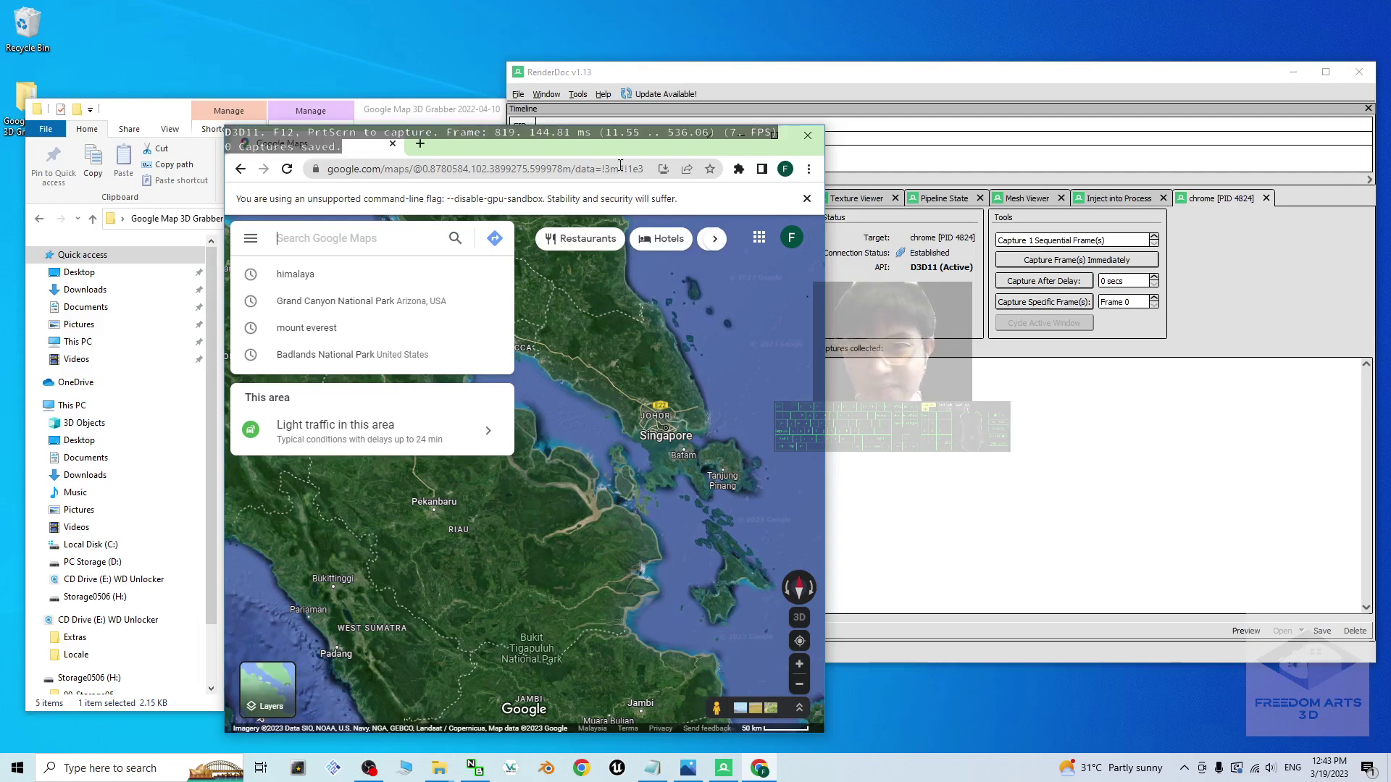
pyautogui.moveTo(584, 145); pyautogui.dragTo(803, 135)
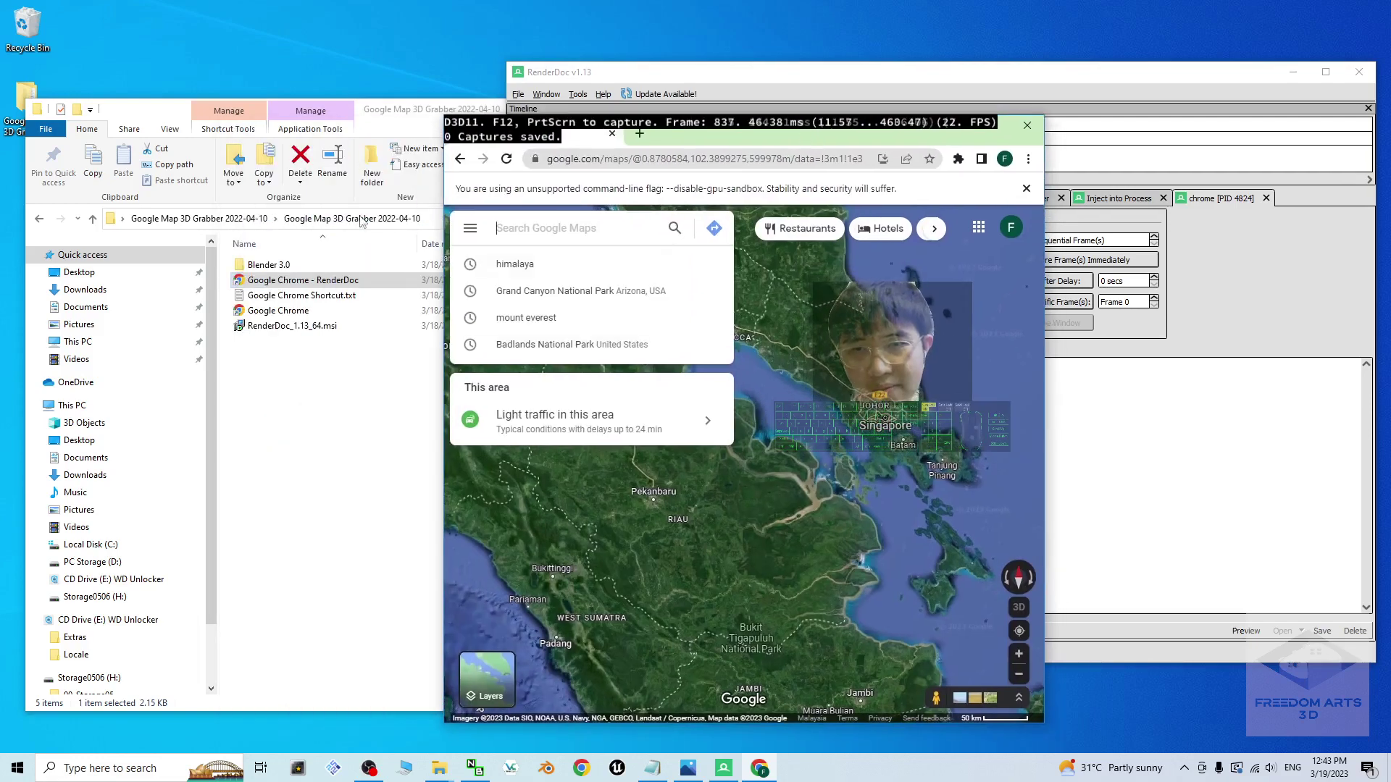
pyautogui.click(392, 123)
pyautogui.moveTo(391, 123); pyautogui.dragTo(322, 211)
pyautogui.click(605, 199)
pyautogui.click(556, 225)
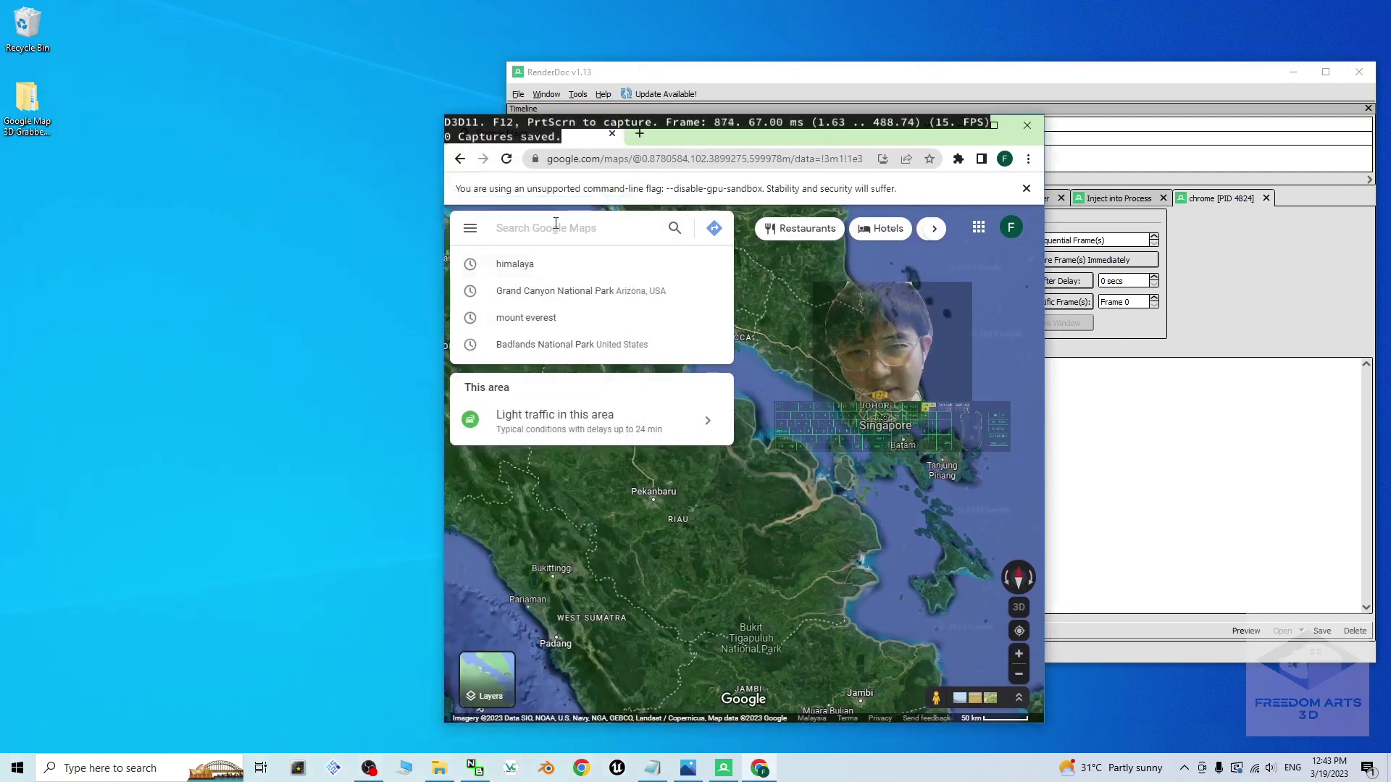
pyautogui.click(570, 293)
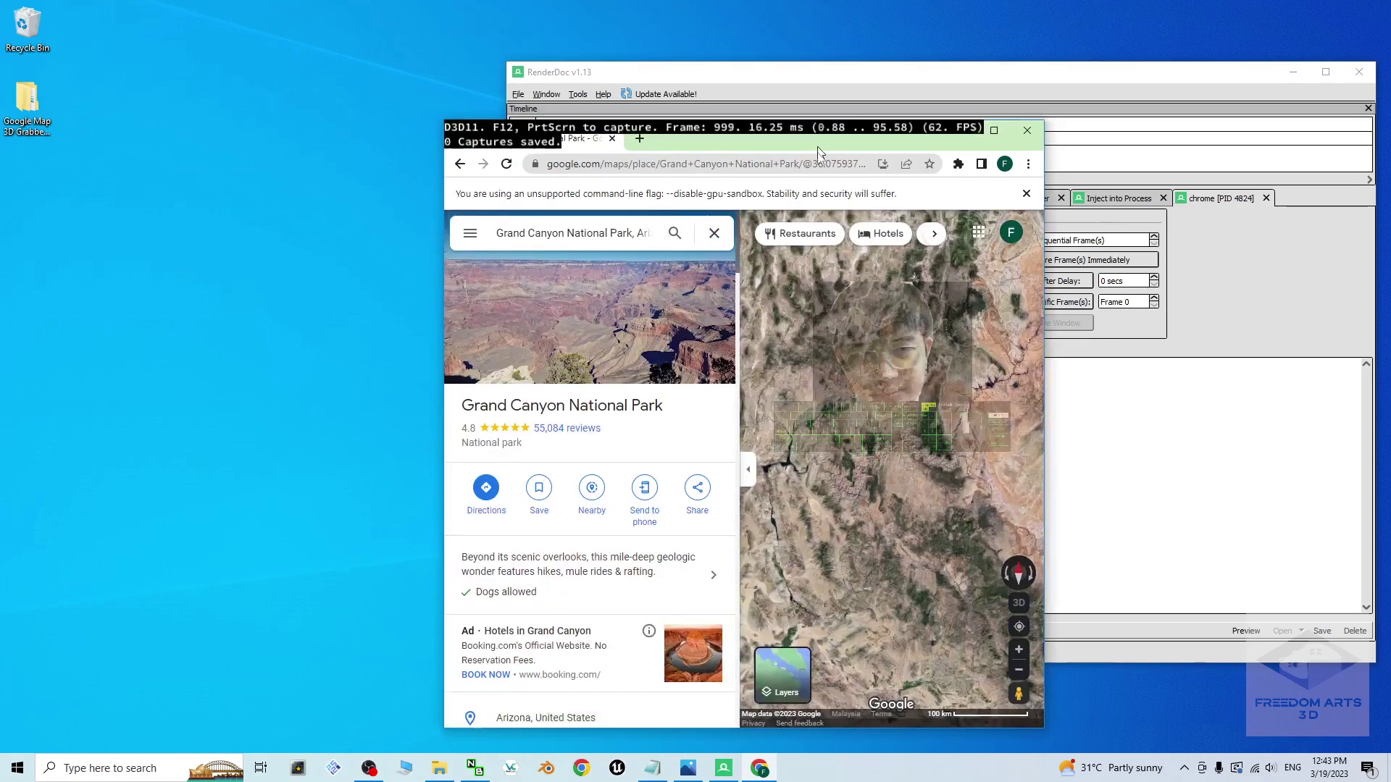
# Maximize Chrome and zoom the satellite map into the terrain around the Grand Canyon National Park marker and Shinumo Falls.
pyautogui.moveTo(783, 134); pyautogui.dragTo(783, 25)
pyautogui.scroll(-3, 916, 444)
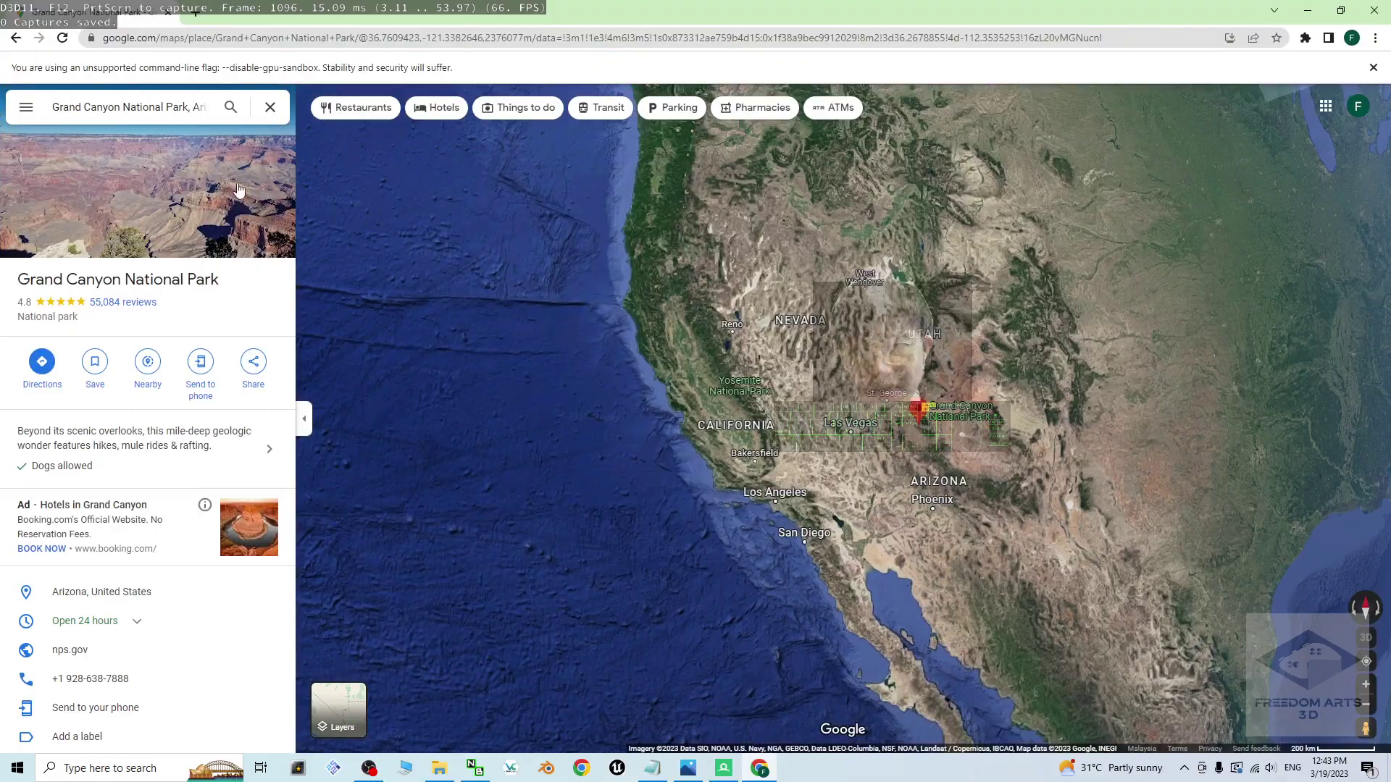
pyautogui.scroll(3, 936, 454)
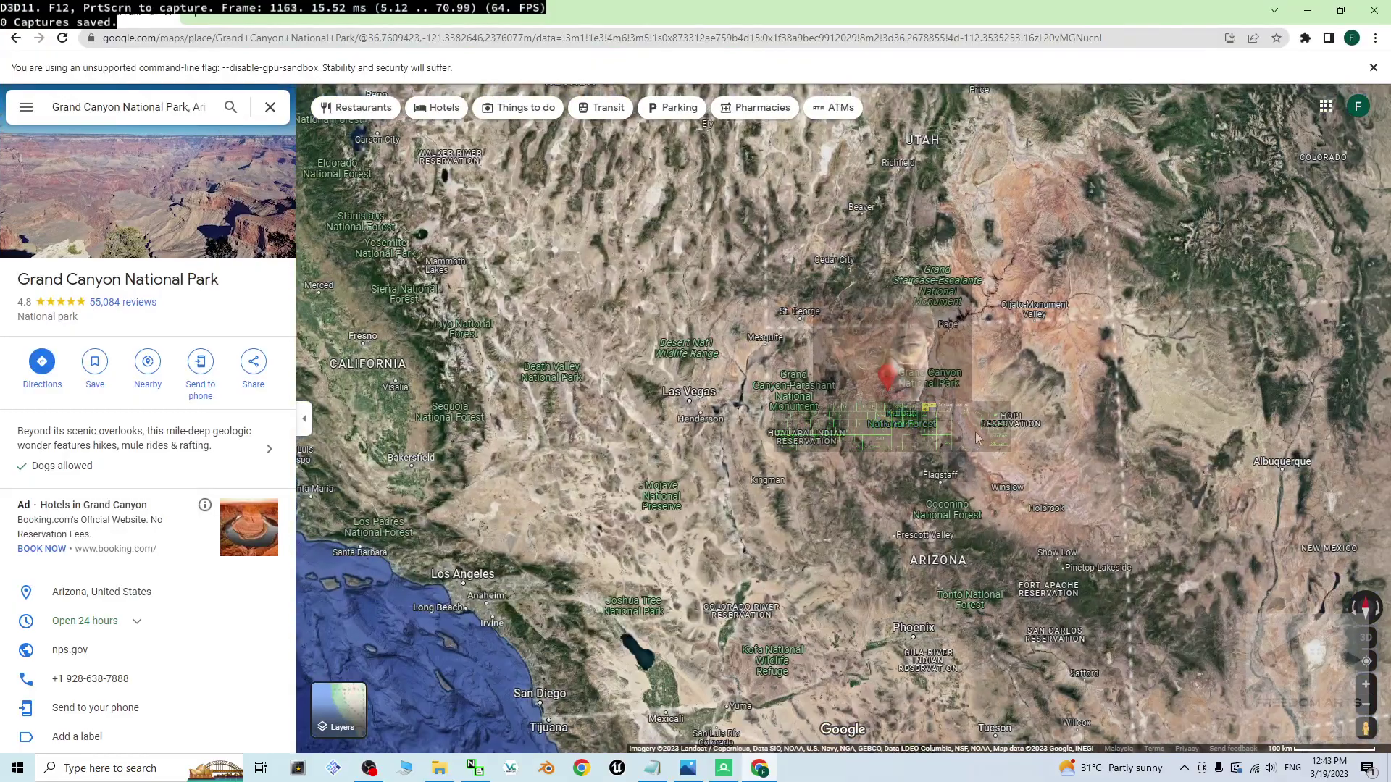
pyautogui.scroll(5, 974, 360)
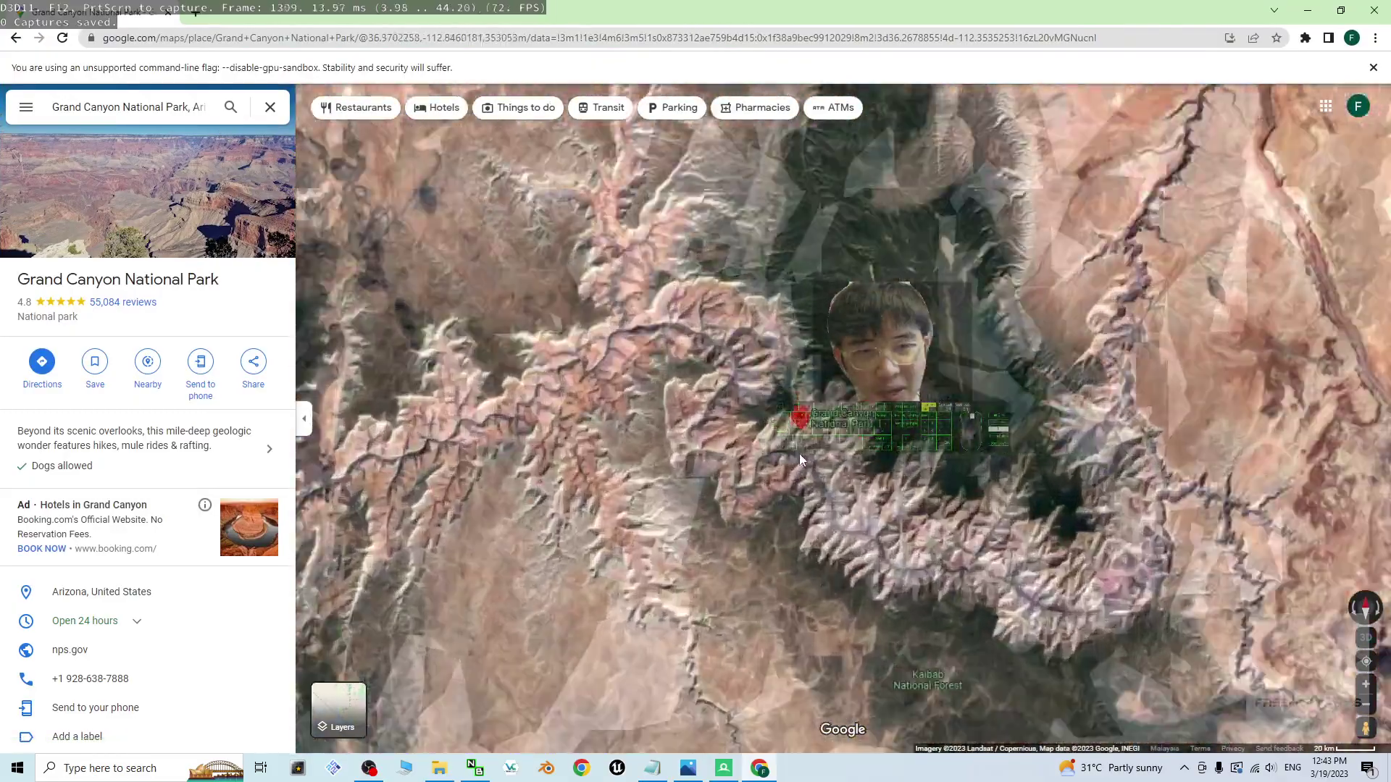
pyautogui.scroll(4, 848, 468)
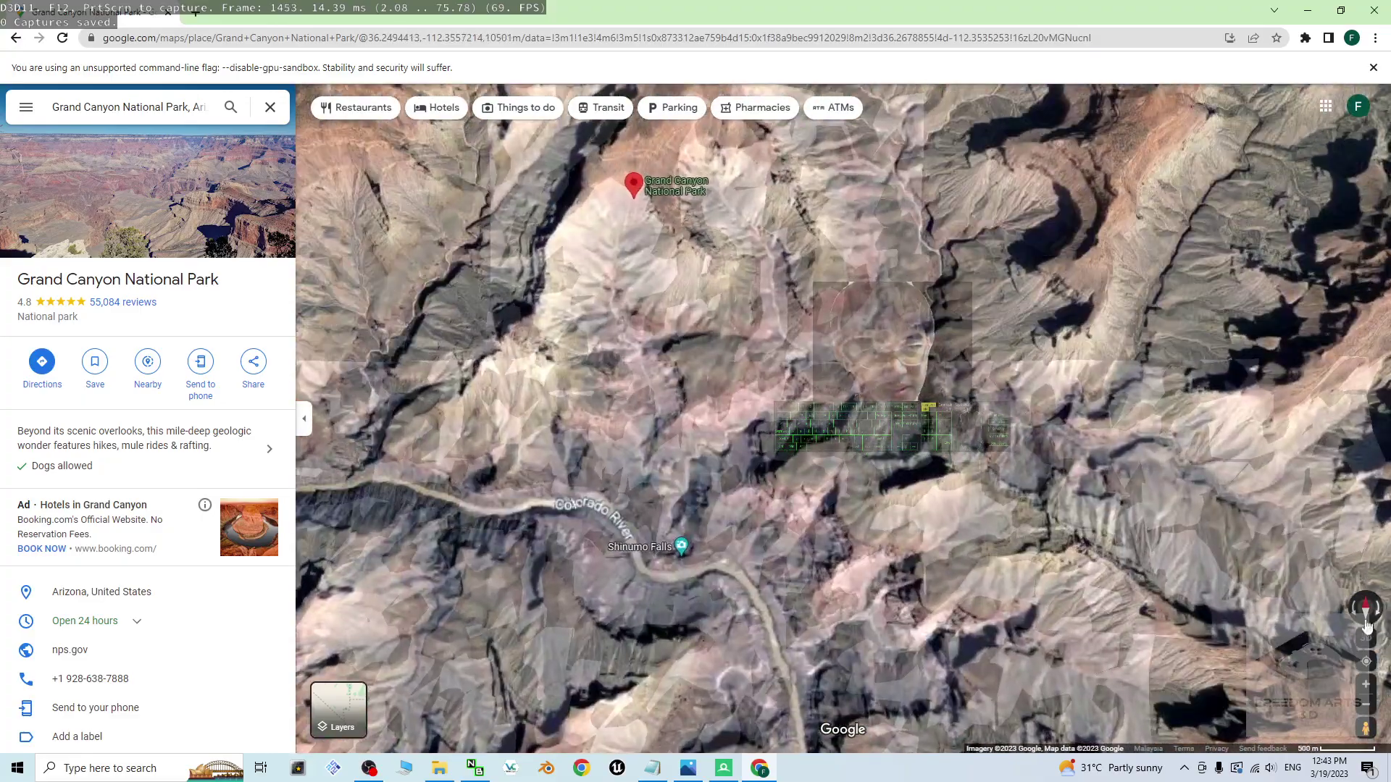
# Tilt the map into 3D and examine the canyon relief around the Grand Canyon National Park marker at several distances.
pyautogui.click(1366, 641)
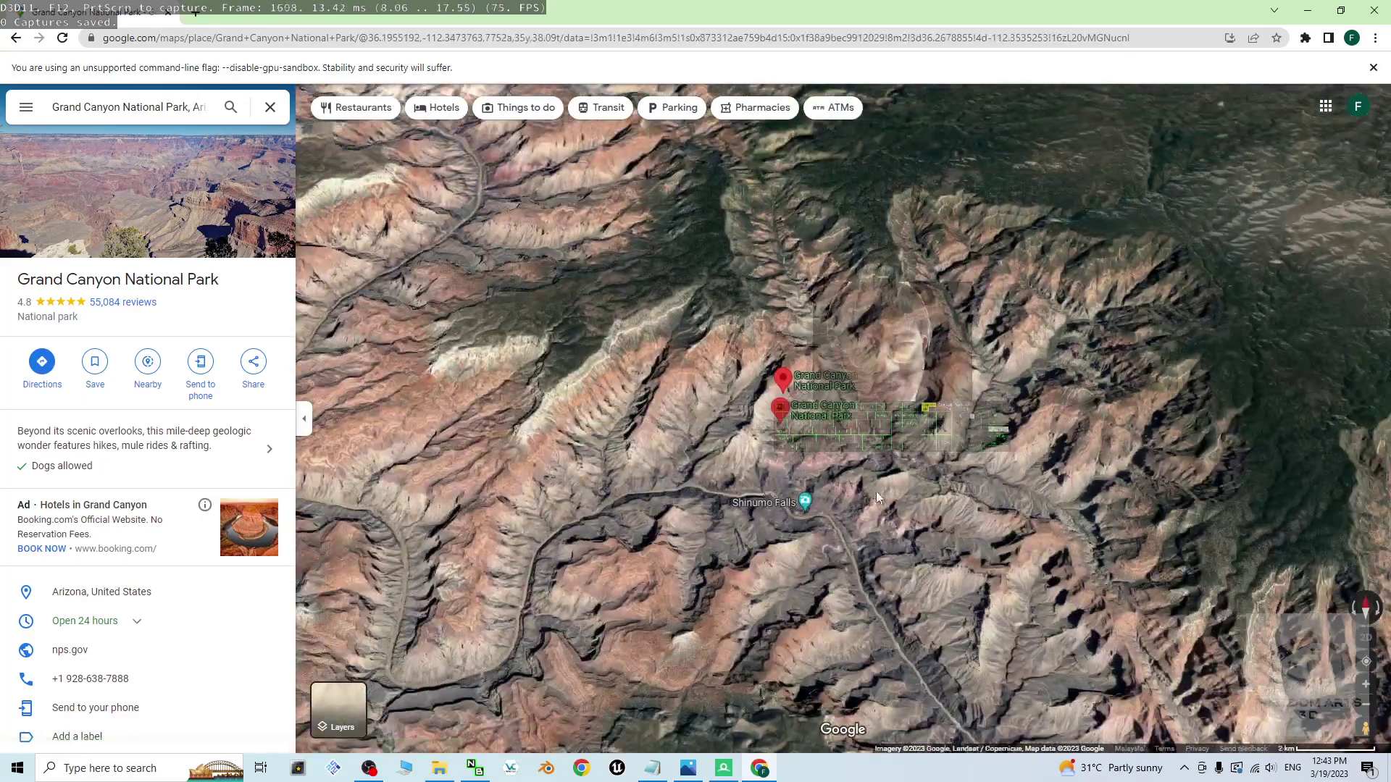
pyautogui.scroll(6, 876, 491)
pyautogui.scroll(-6, 758, 366)
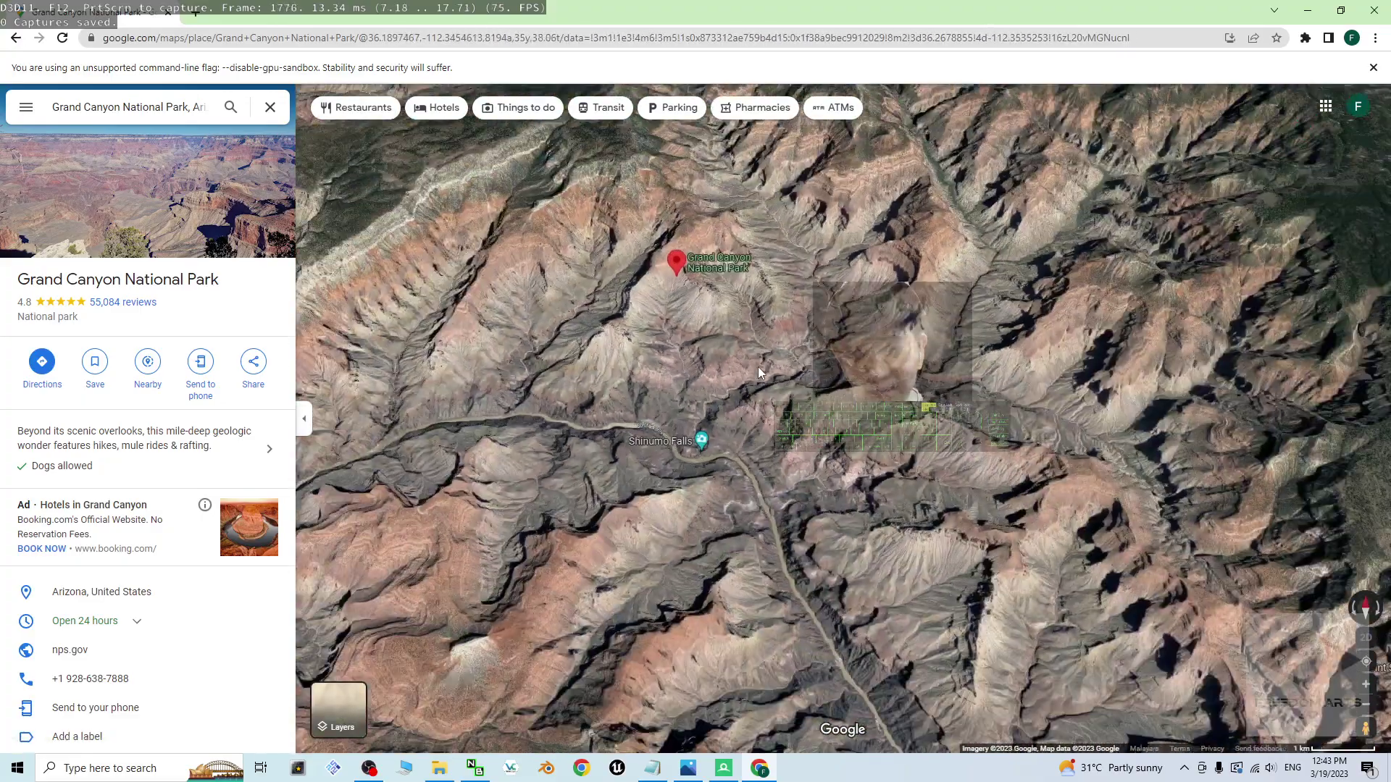
pyautogui.keyDown('ctrl'); pyautogui.moveTo(757, 367); pyautogui.dragTo(609, 445); pyautogui.keyUp('ctrl')
pyautogui.scroll(-3, 536, 192)
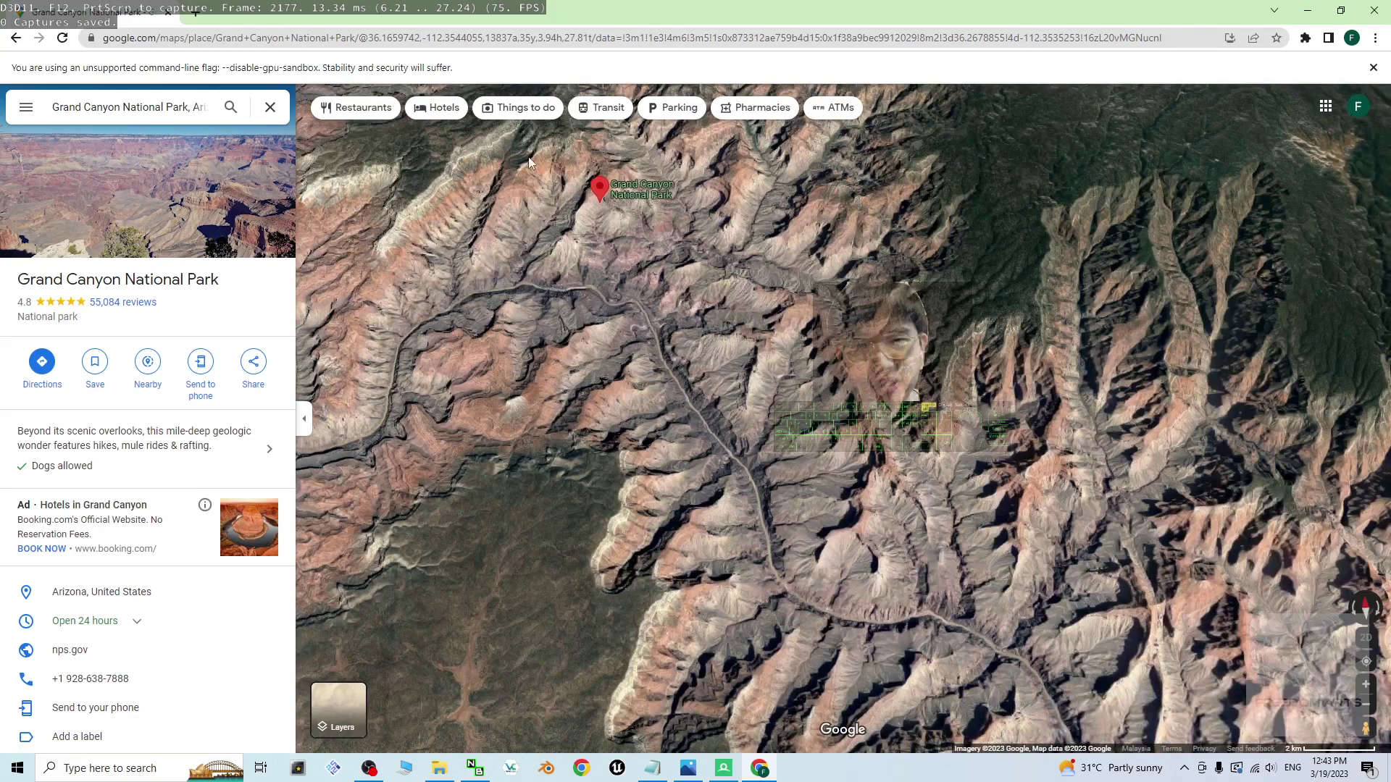
pyautogui.moveTo(528, 157); pyautogui.dragTo(636, 275)
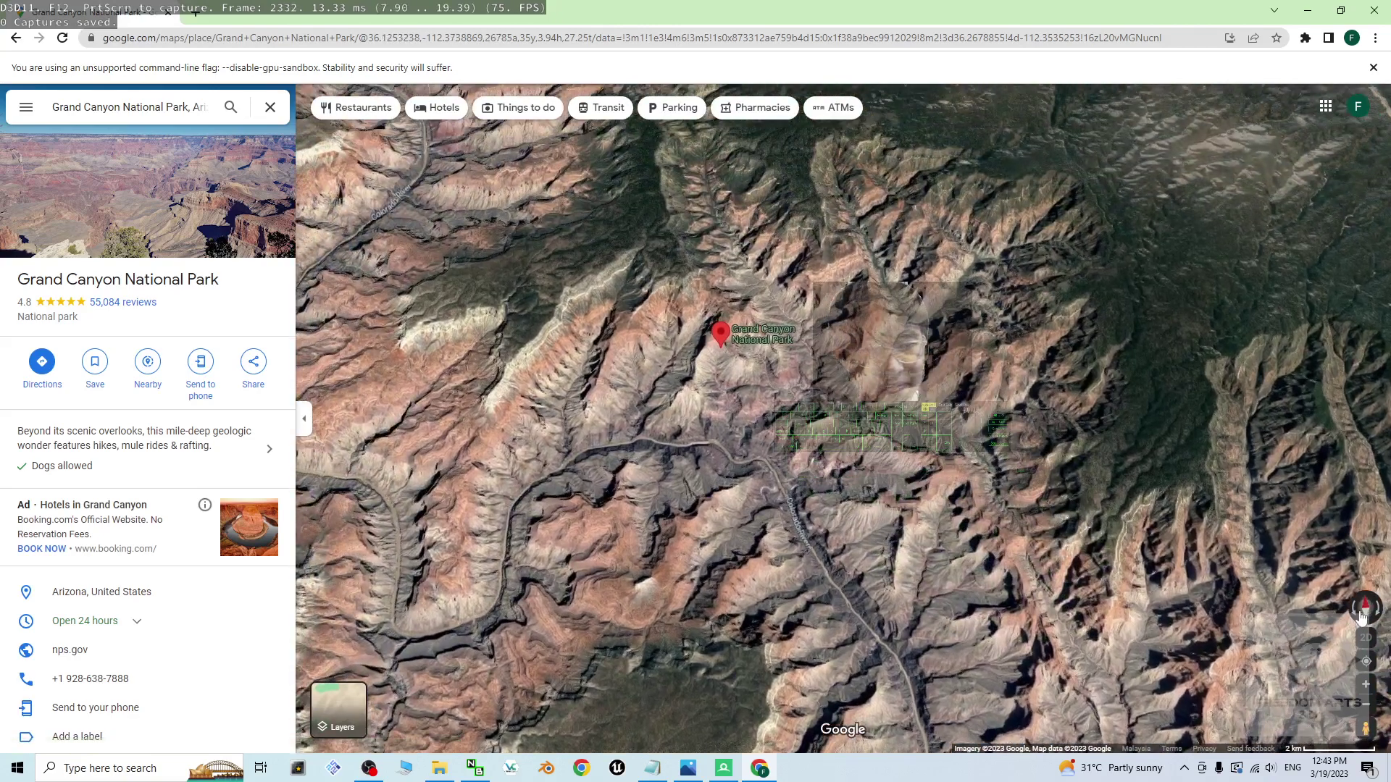
# Return the map to the top-down view and frame the terrain around the Grand Canyon National Park marker closely.
pyautogui.click(1362, 616)
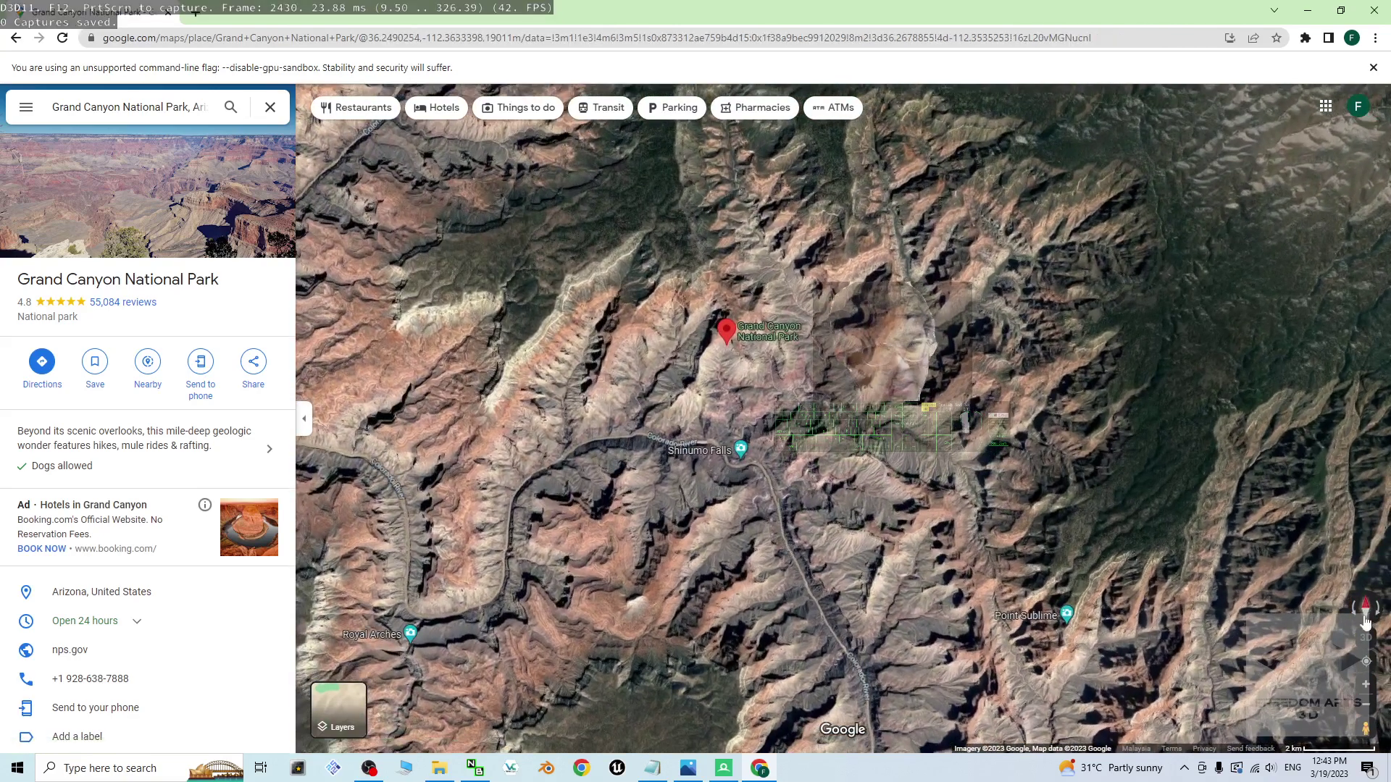
pyautogui.click(1370, 640)
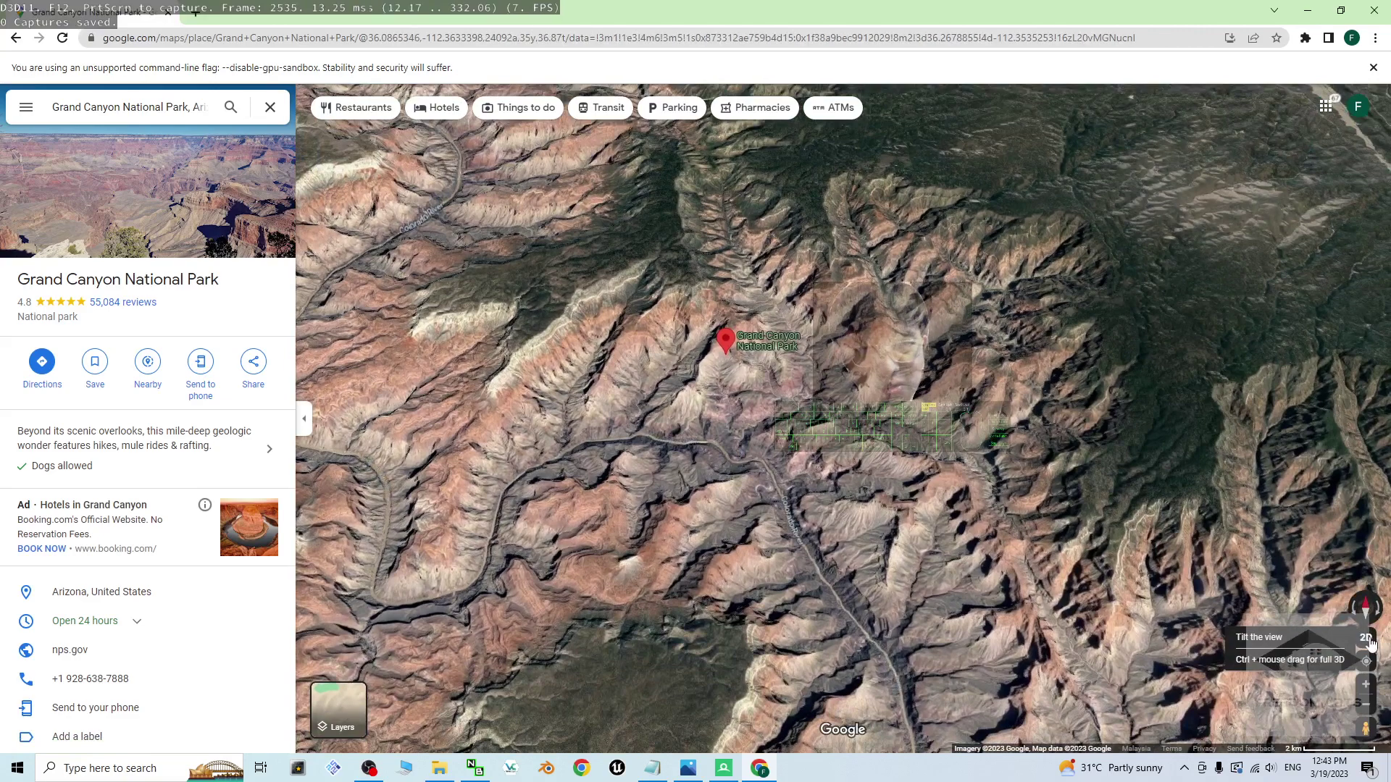
pyautogui.click(1365, 639)
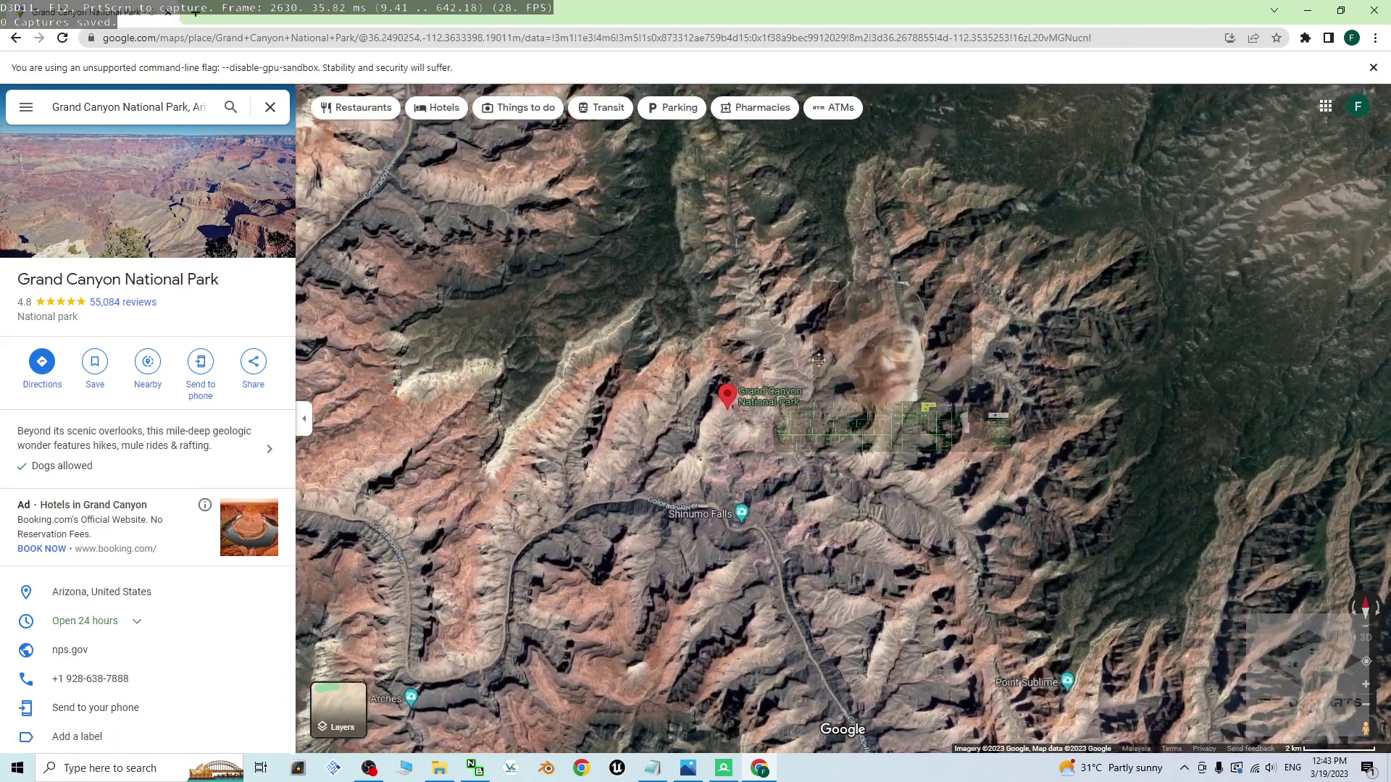
pyautogui.scroll(3, 740, 397)
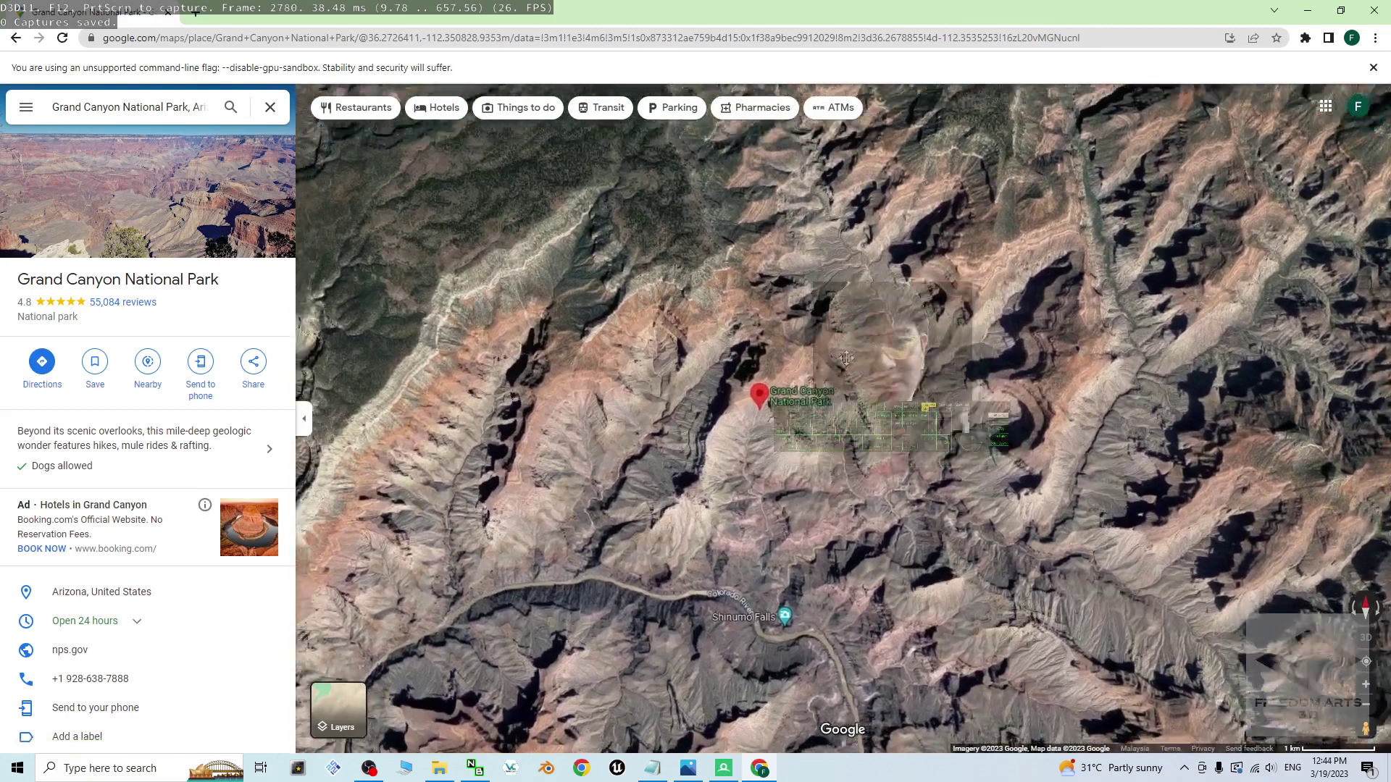
pyautogui.moveTo(846, 357); pyautogui.dragTo(850, 356)
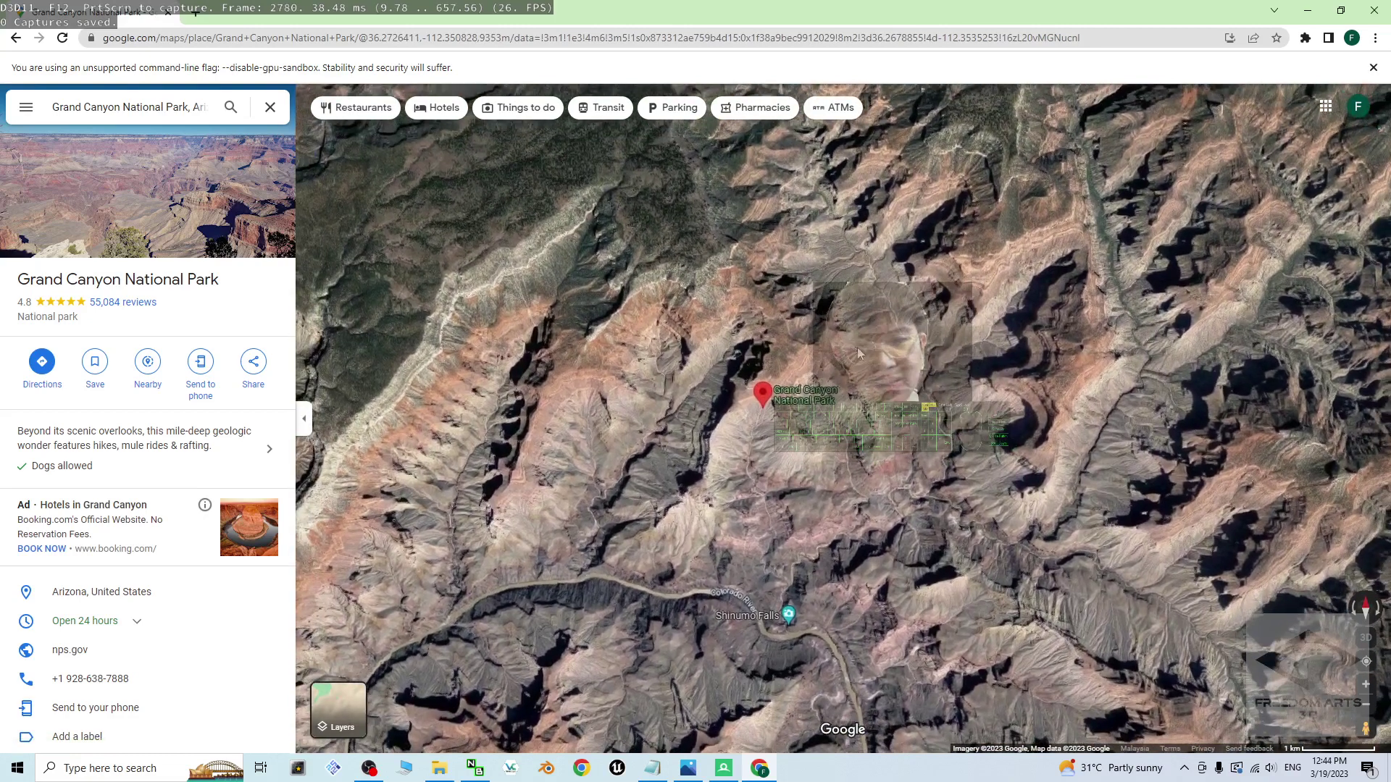
# Set RenderDoc's Capture After Delay to 5 secs and bring the Grand Canyon map back to full screen size in Chrome.
pyautogui.moveTo(925, 7); pyautogui.dragTo(489, 56)
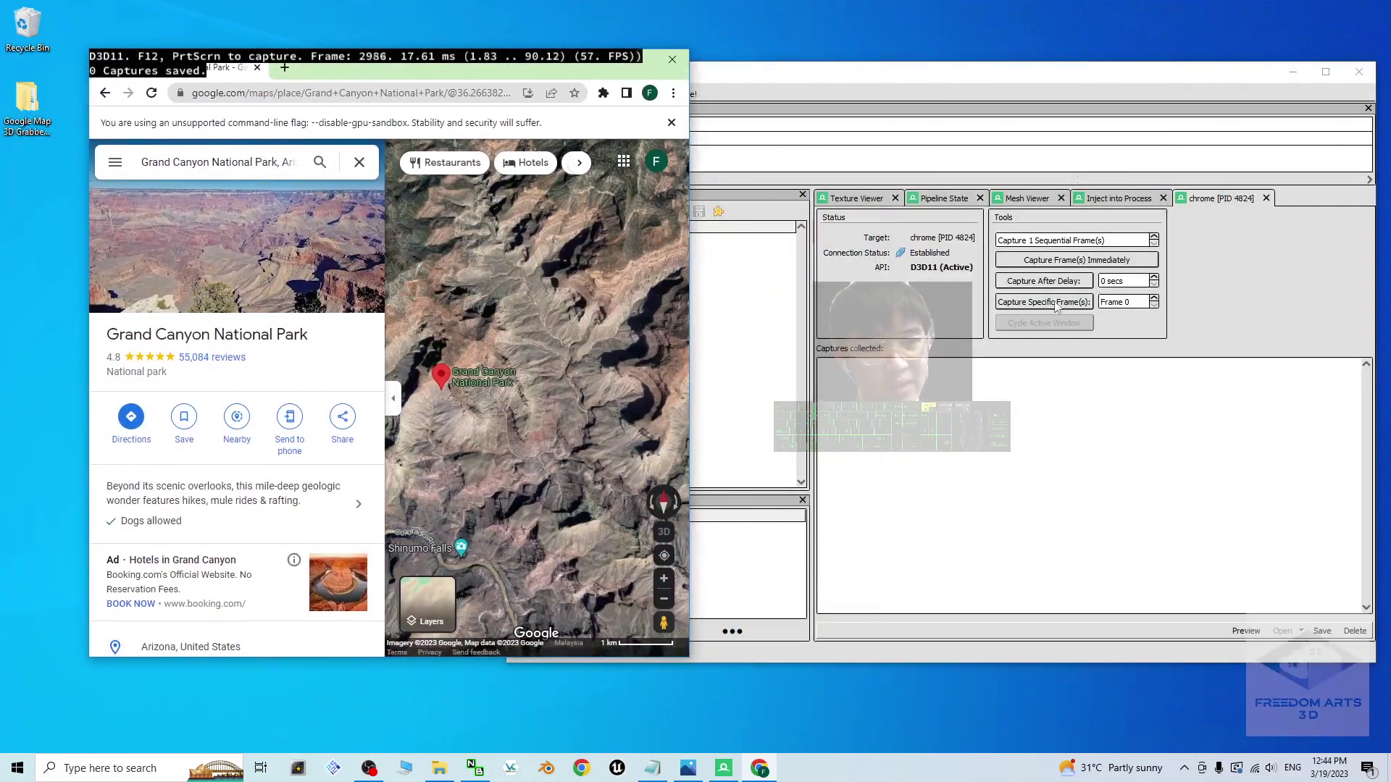
pyautogui.click(1102, 282)
pyautogui.write('5')
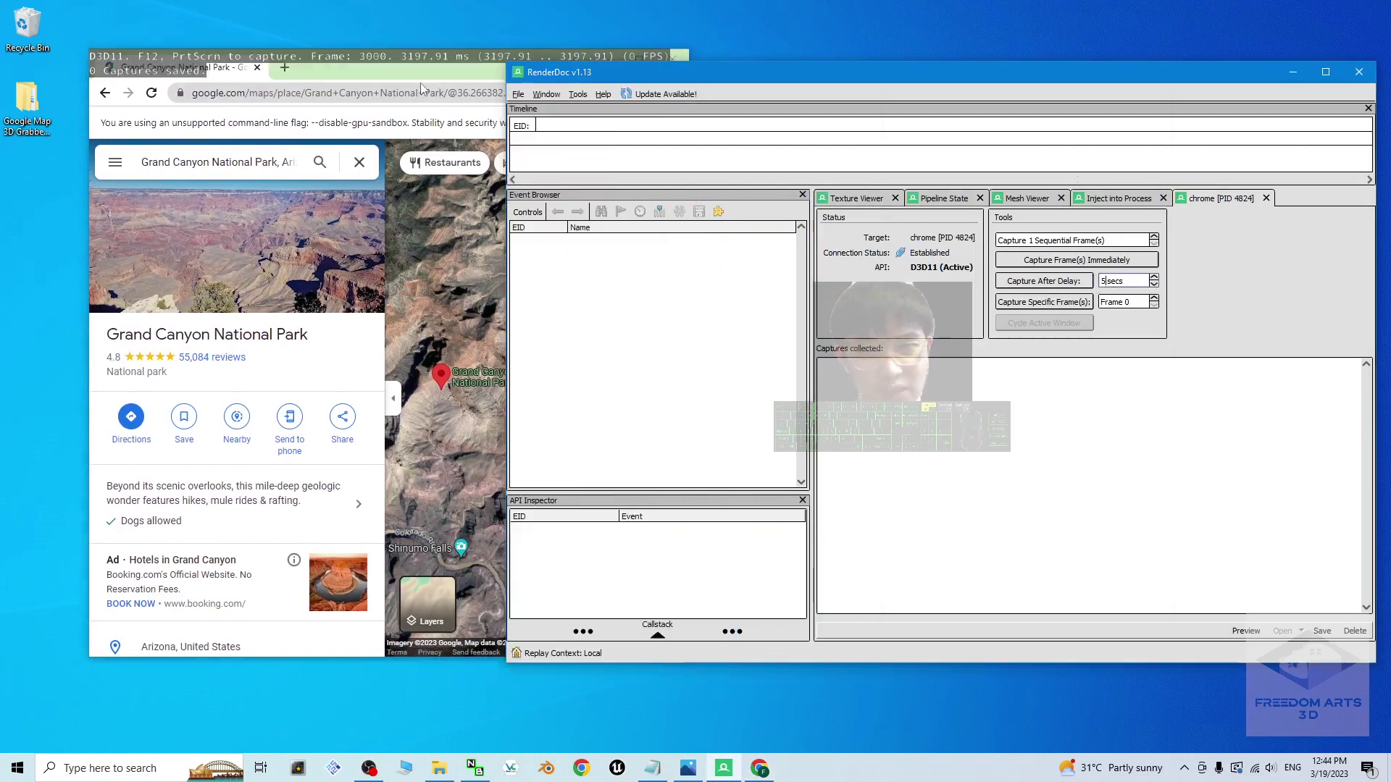
pyautogui.moveTo(422, 85); pyautogui.dragTo(606, 140)
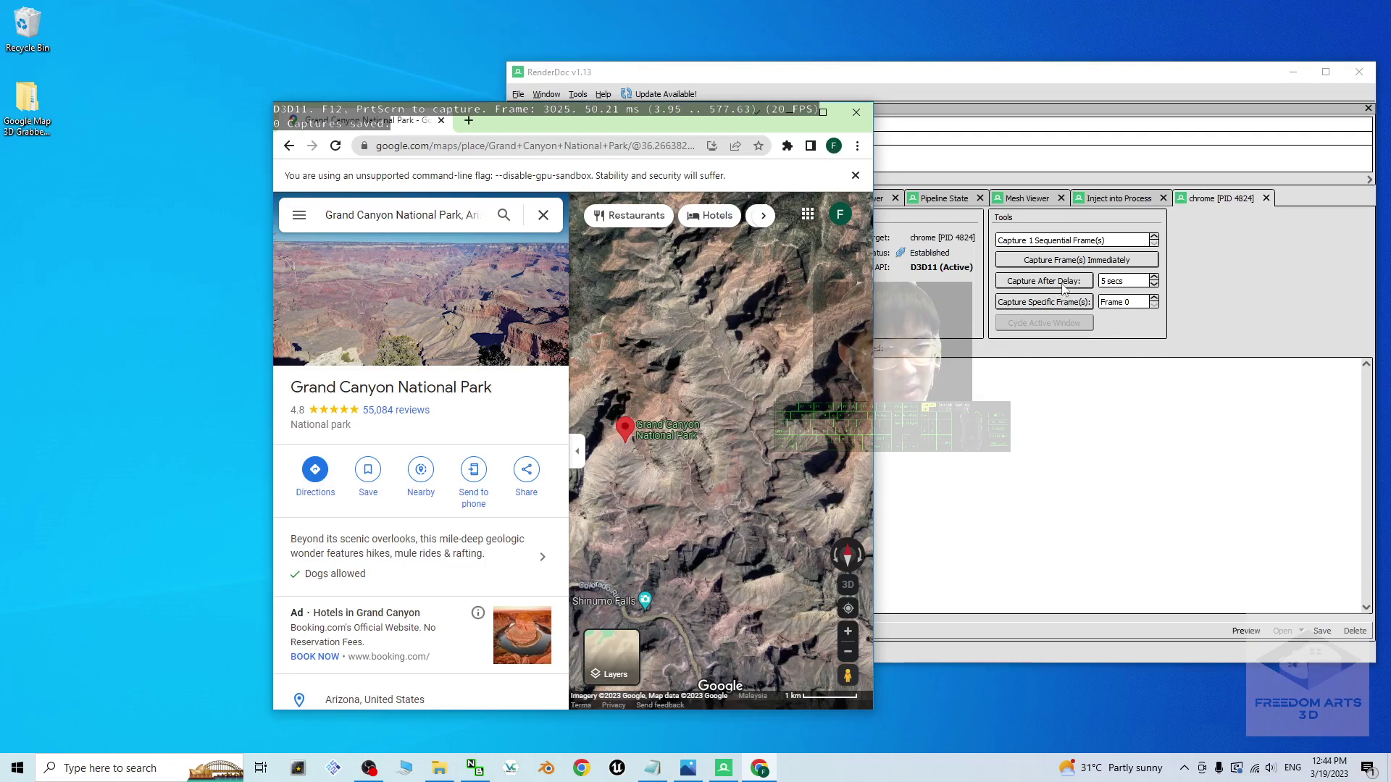
pyautogui.click(822, 112)
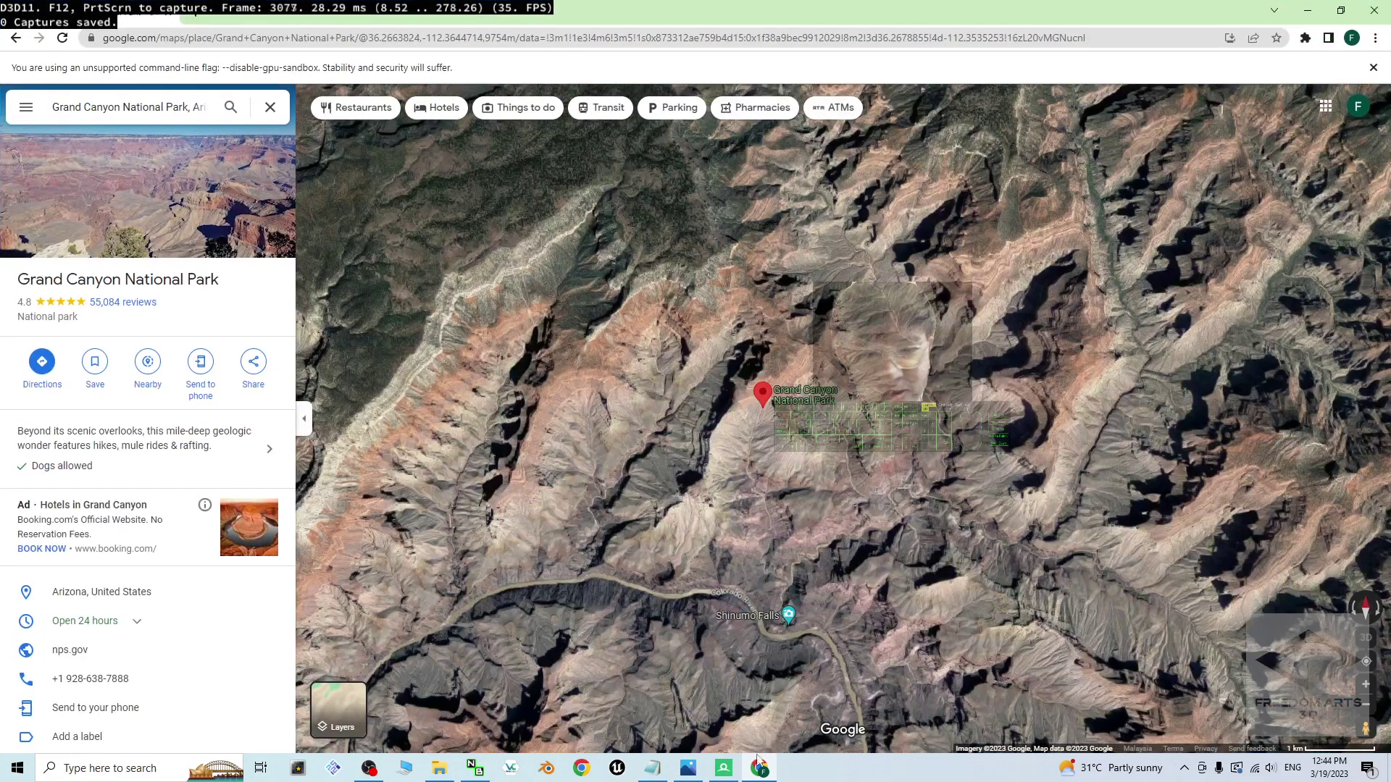
# Trigger RenderDoc's 5-second delayed capture and pan the Grand Canyon map in Chrome while the frame is captured, then minimize Chrome.
pyautogui.click(725, 768)
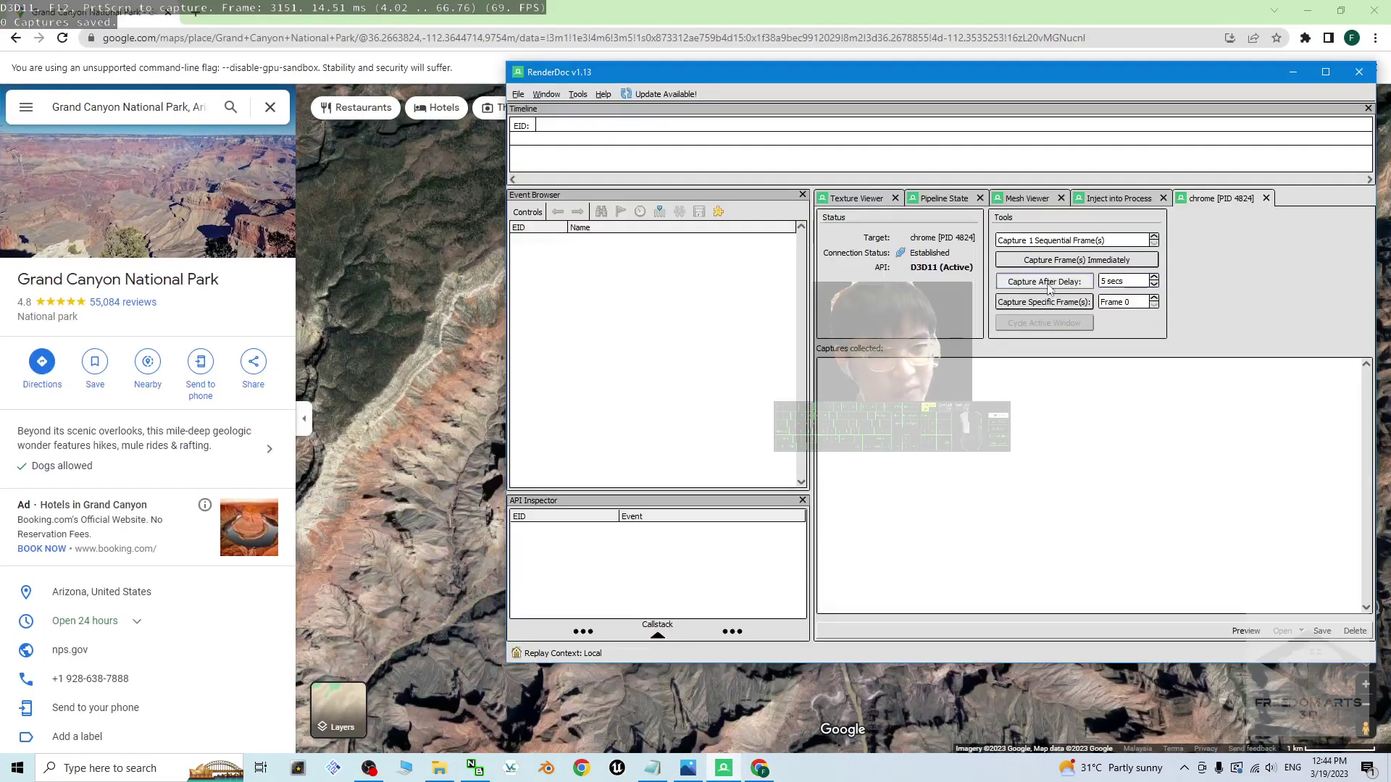
pyautogui.click(901, 7)
pyautogui.moveTo(823, 405)
pyautogui.mouseDown()
pyautogui.moveTo(852, 434)
pyautogui.moveTo(805, 417)
pyautogui.moveTo(858, 430)
pyautogui.moveTo(856, 401)
pyautogui.moveTo(739, 454)
pyautogui.moveTo(775, 516)
pyautogui.moveTo(827, 523)
pyautogui.moveTo(852, 489)
pyautogui.moveTo(874, 511)
pyautogui.moveTo(880, 492)
pyautogui.moveTo(862, 510)
pyautogui.moveTo(866, 494)
pyautogui.moveTo(891, 482)
pyautogui.moveTo(872, 480)
pyautogui.moveTo(839, 519)
pyautogui.moveTo(894, 488)
pyautogui.mouseUp()
pyautogui.press('F12')
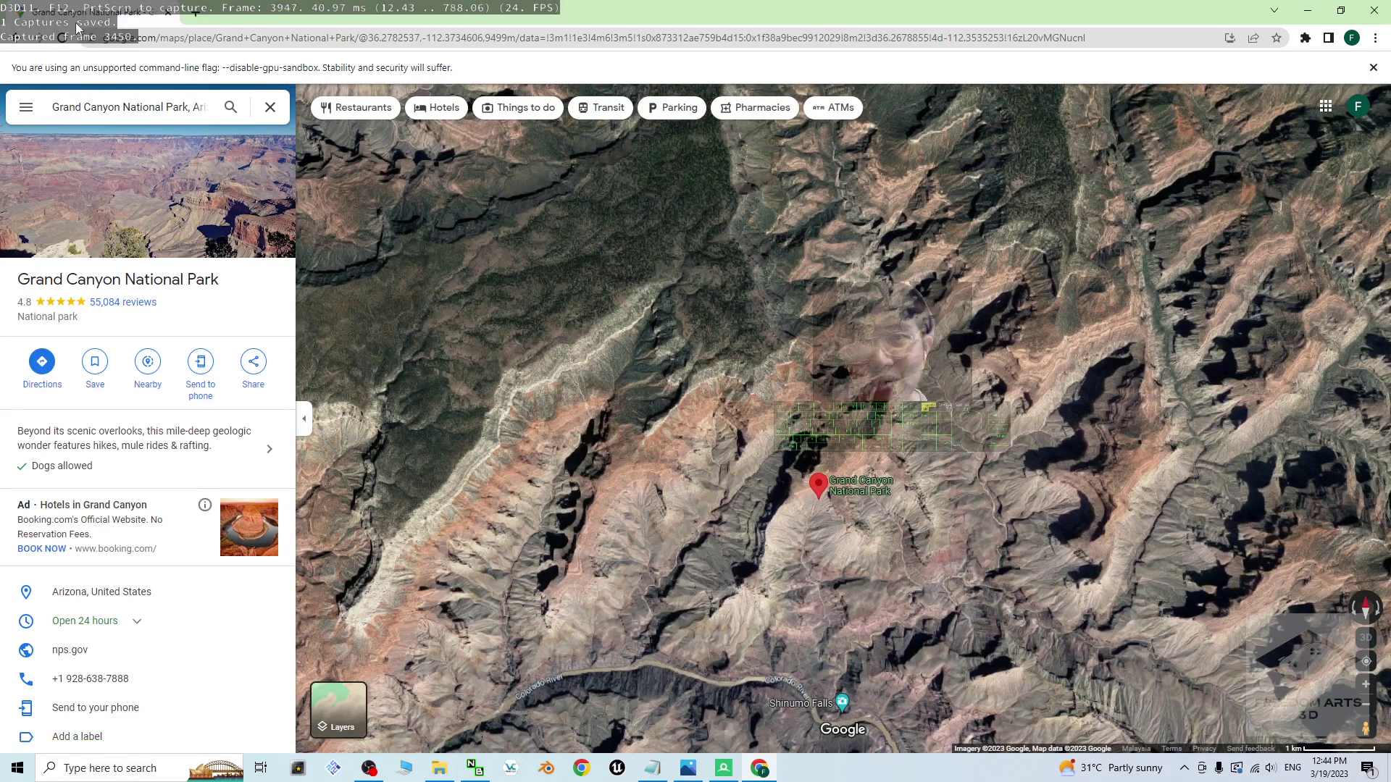
pyautogui.click(1307, 11)
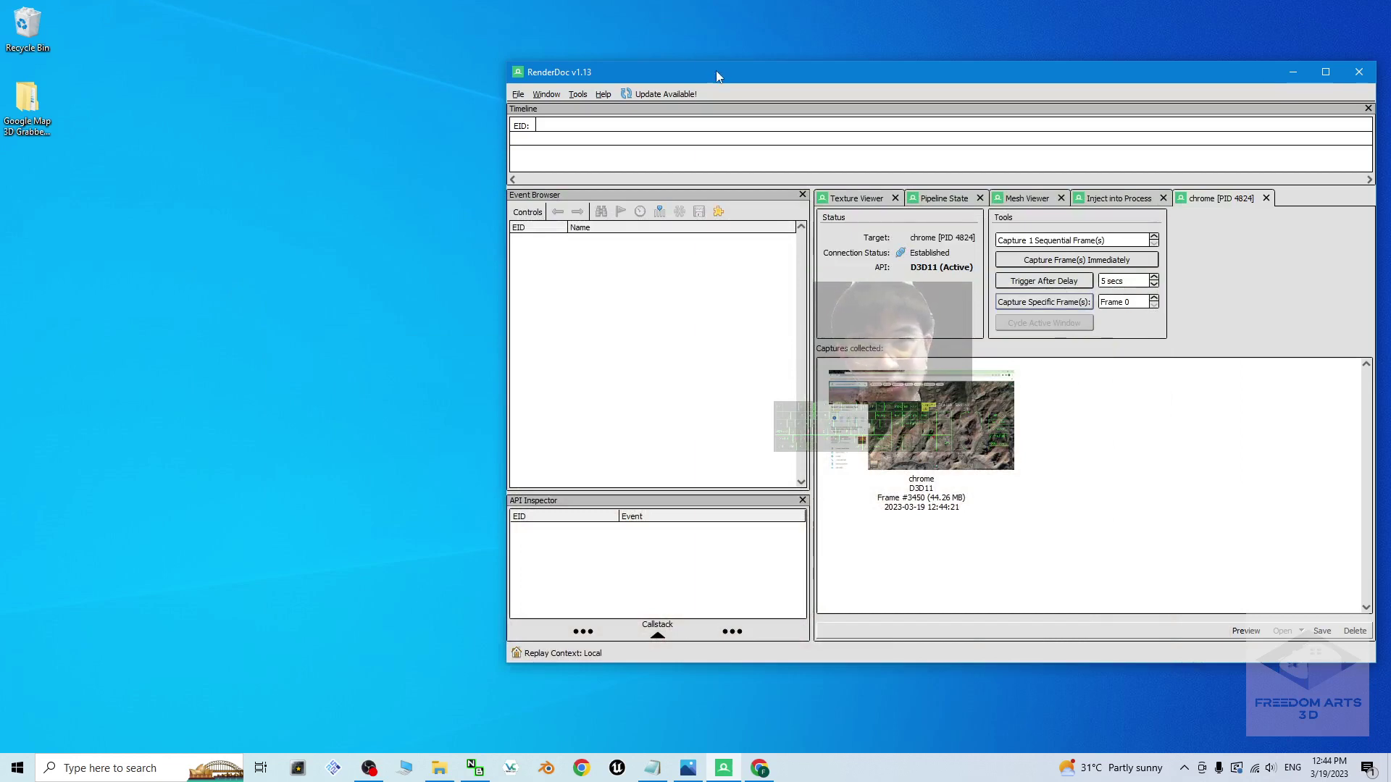
# Create a desktop folder named GrandCanyon01 and open it.
pyautogui.moveTo(715, 72); pyautogui.dragTo(649, 62)
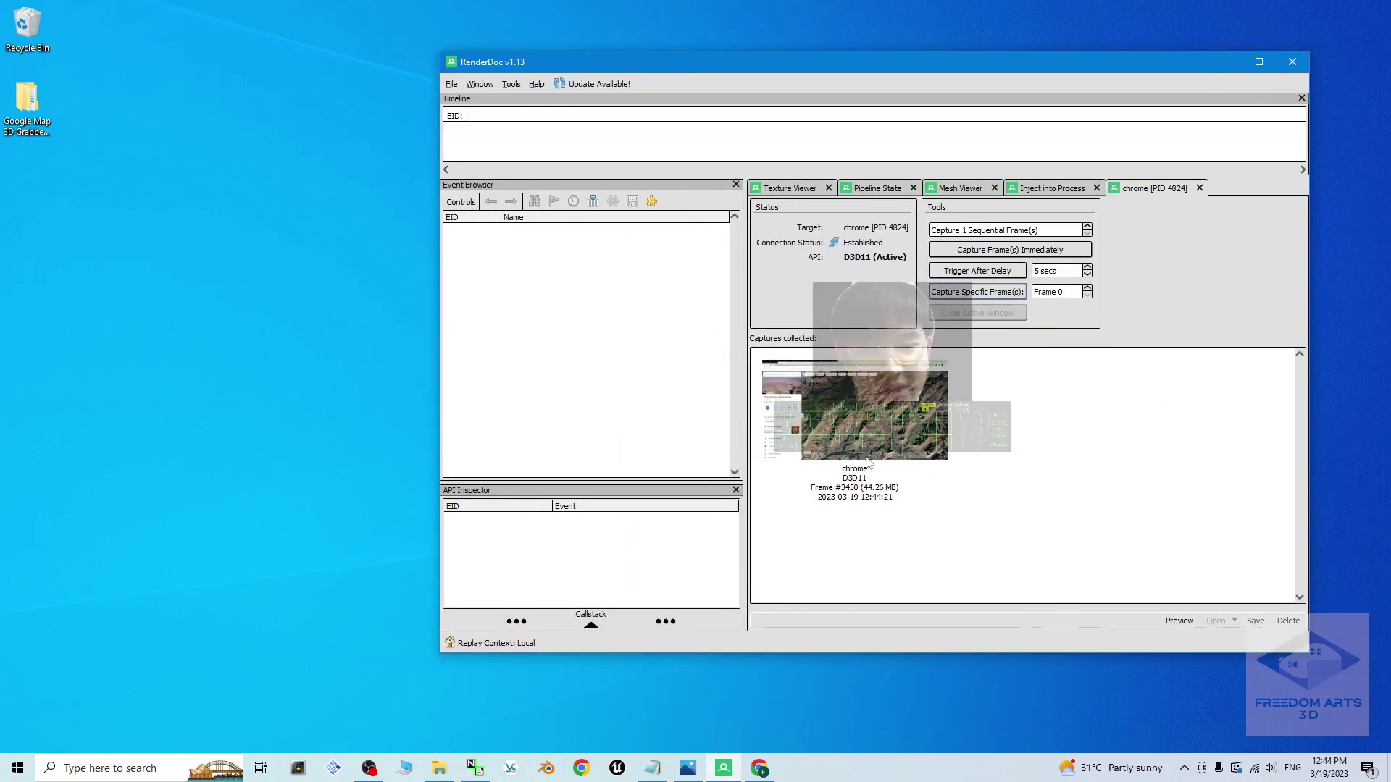
pyautogui.rightClick(46, 316)
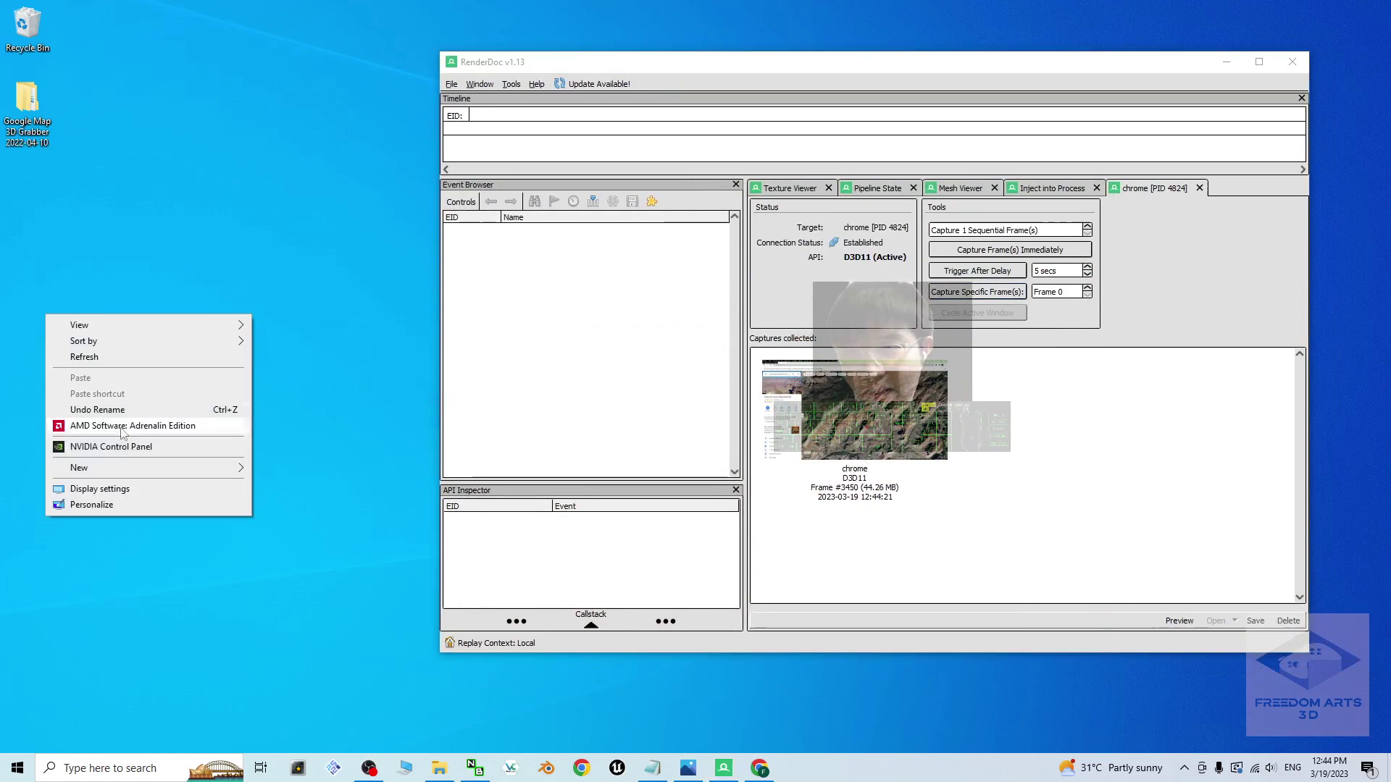
pyautogui.moveTo(112, 468)
pyautogui.click(306, 469)
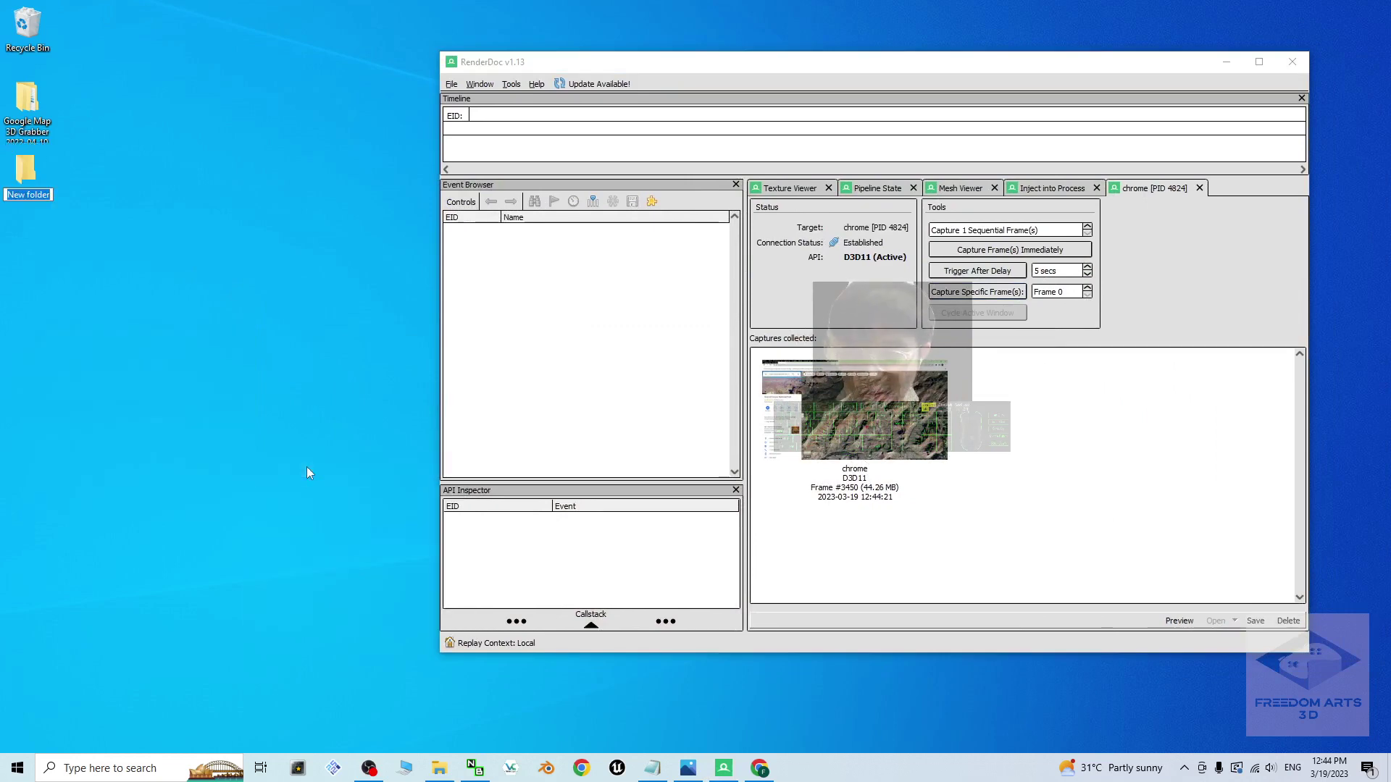
pyautogui.write('GrandCa')
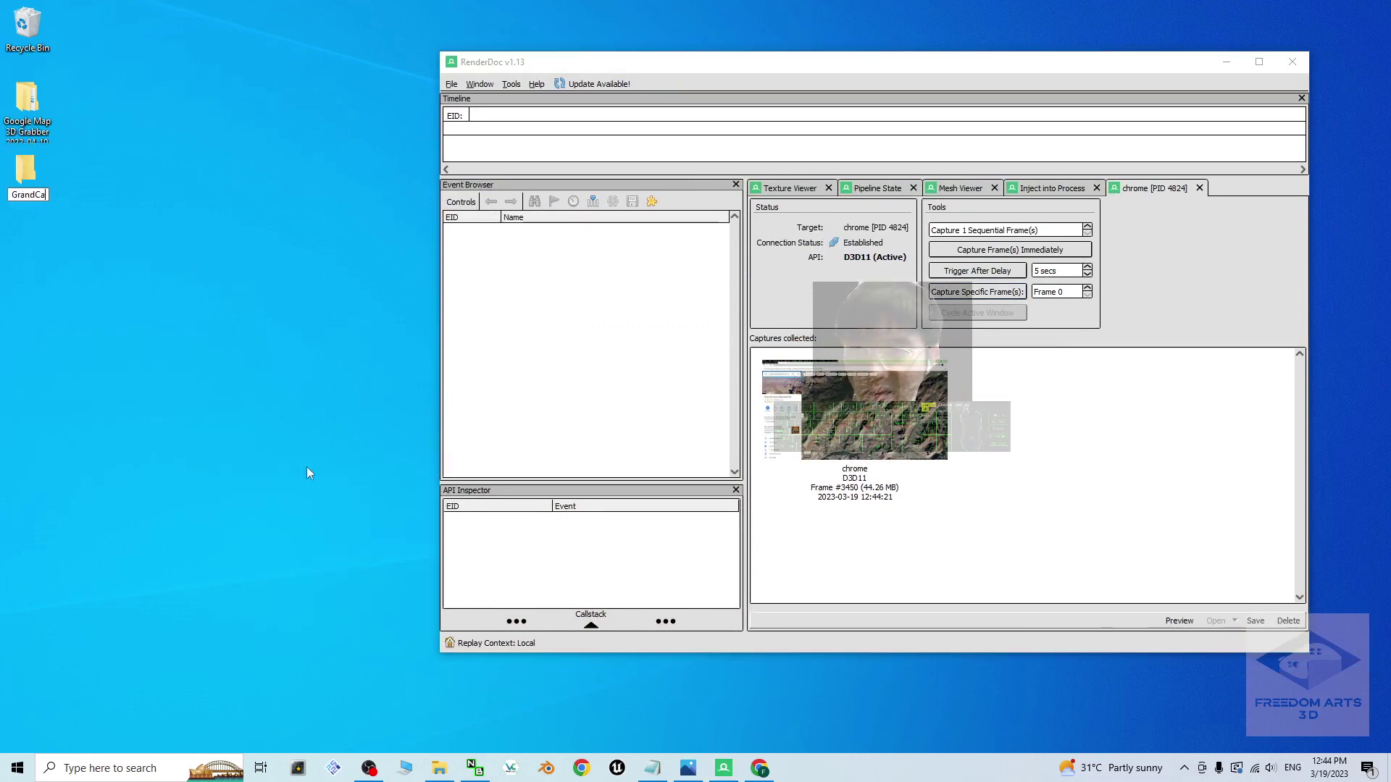
pyautogui.write('nyon01')
pyautogui.press('Return')
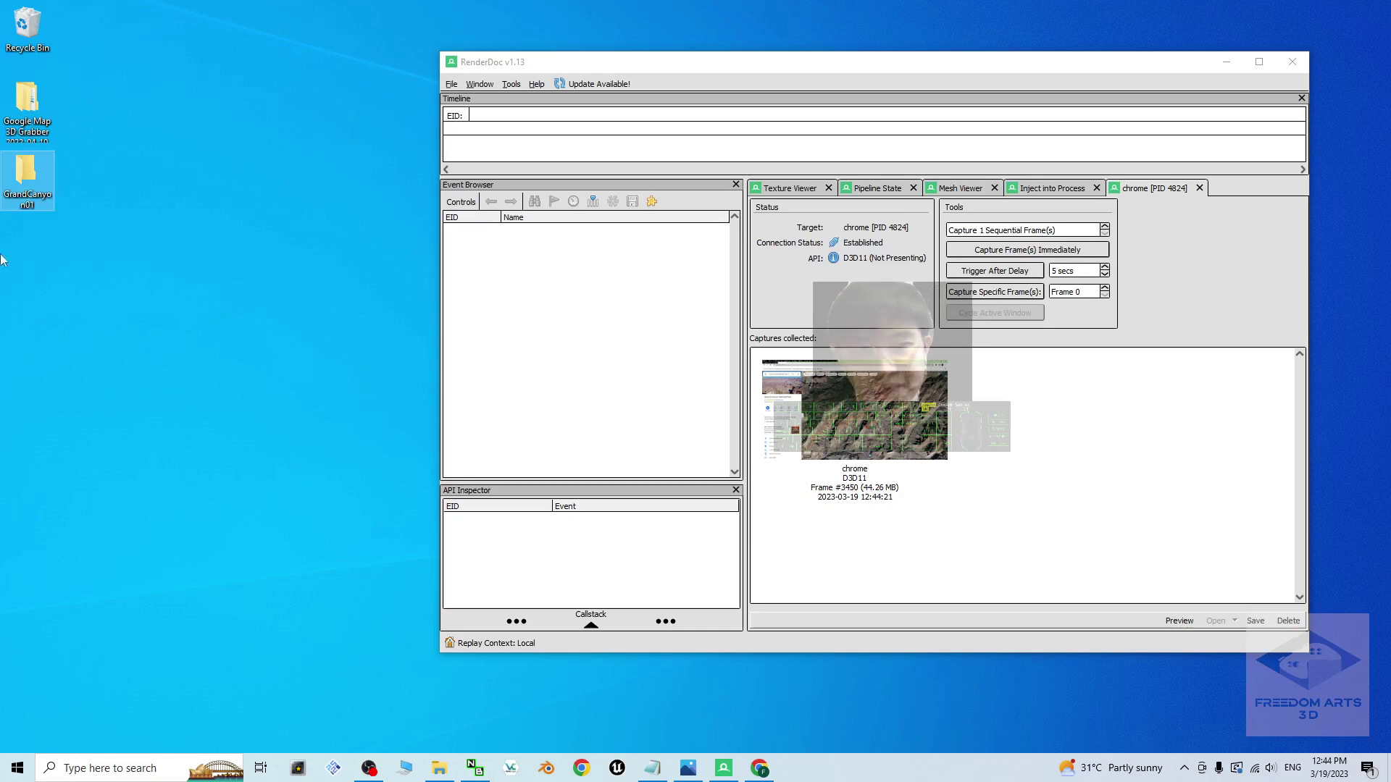
pyautogui.doubleClick(23, 177)
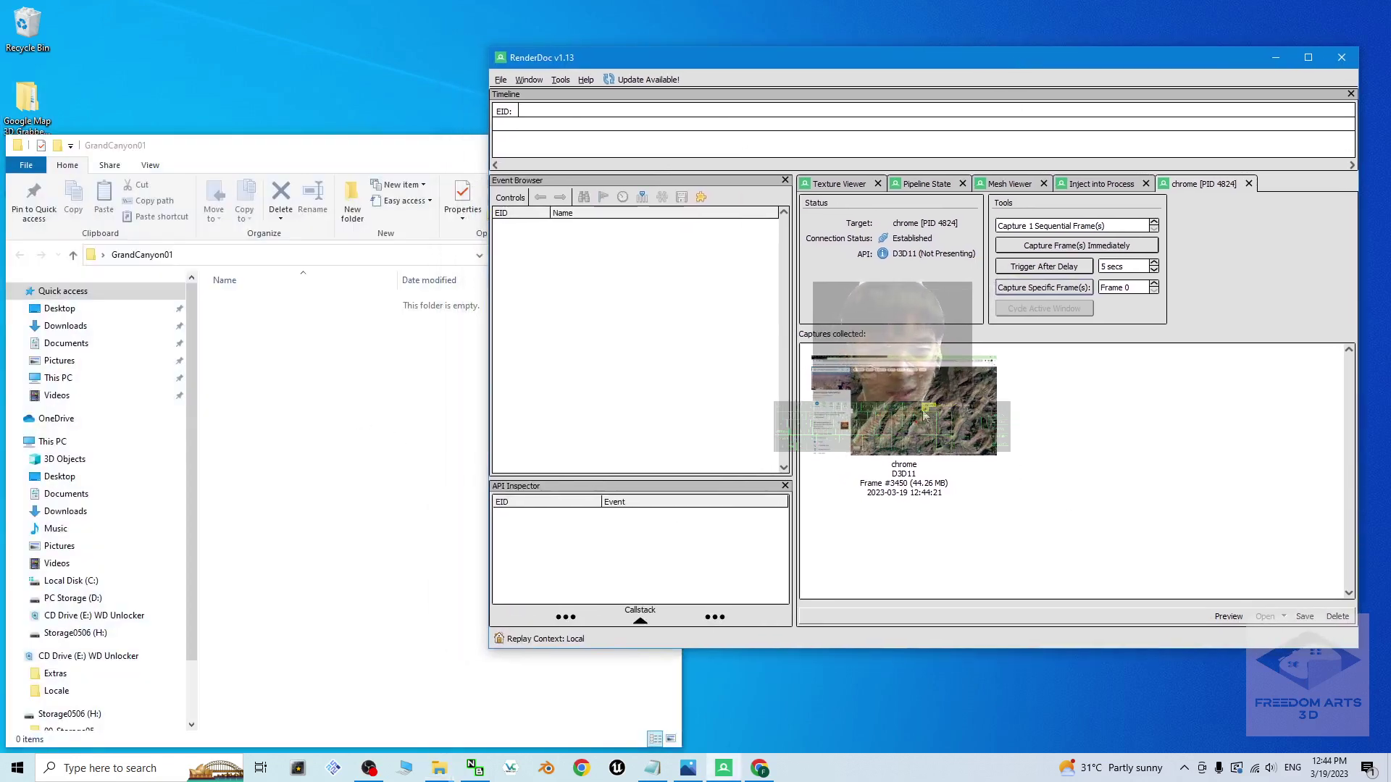
# Save the captured Chrome frame from RenderDoc as grandcanyon01.rdc in the desktop's GrandCanyon01 folder.
pyautogui.rightClick(906, 402)
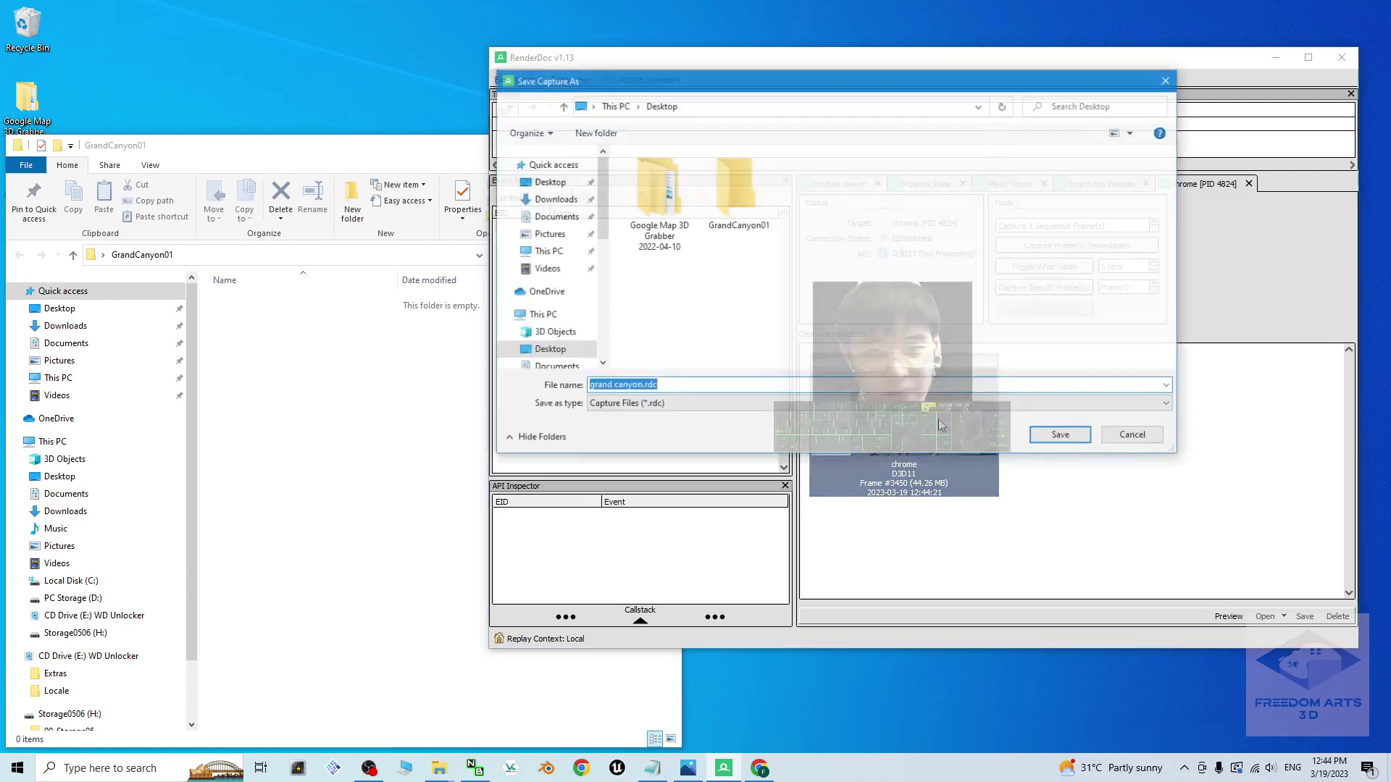
pyautogui.click(549, 183)
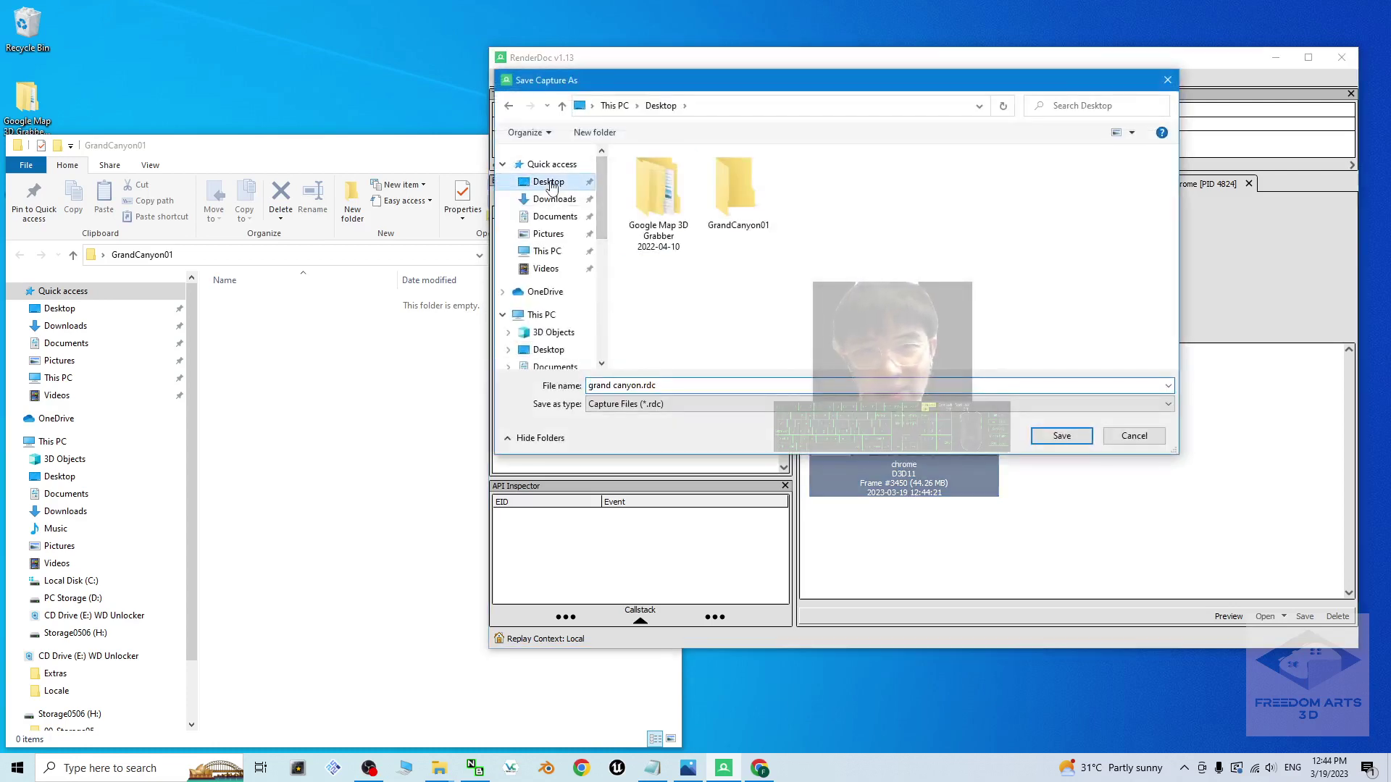
pyautogui.doubleClick(733, 190)
pyautogui.click(657, 387)
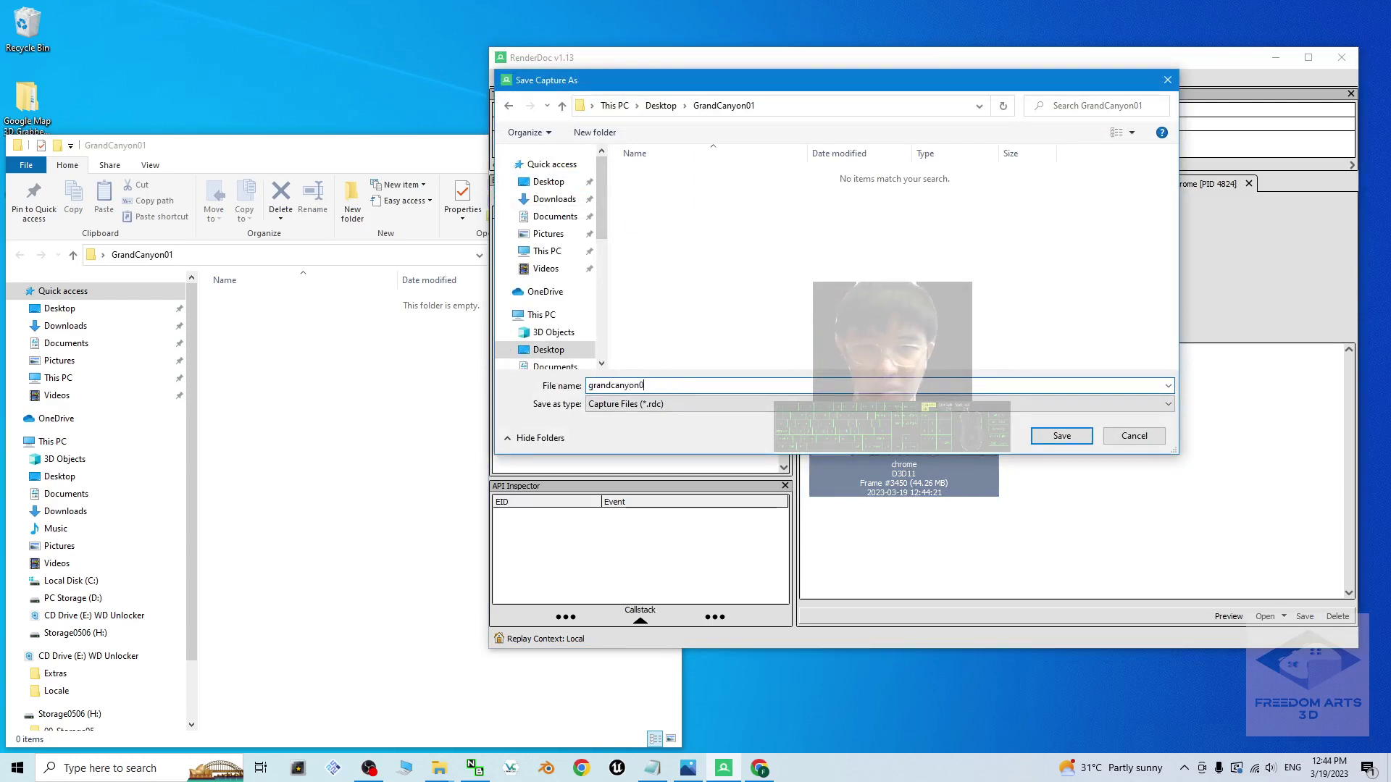
pyautogui.click(1063, 431)
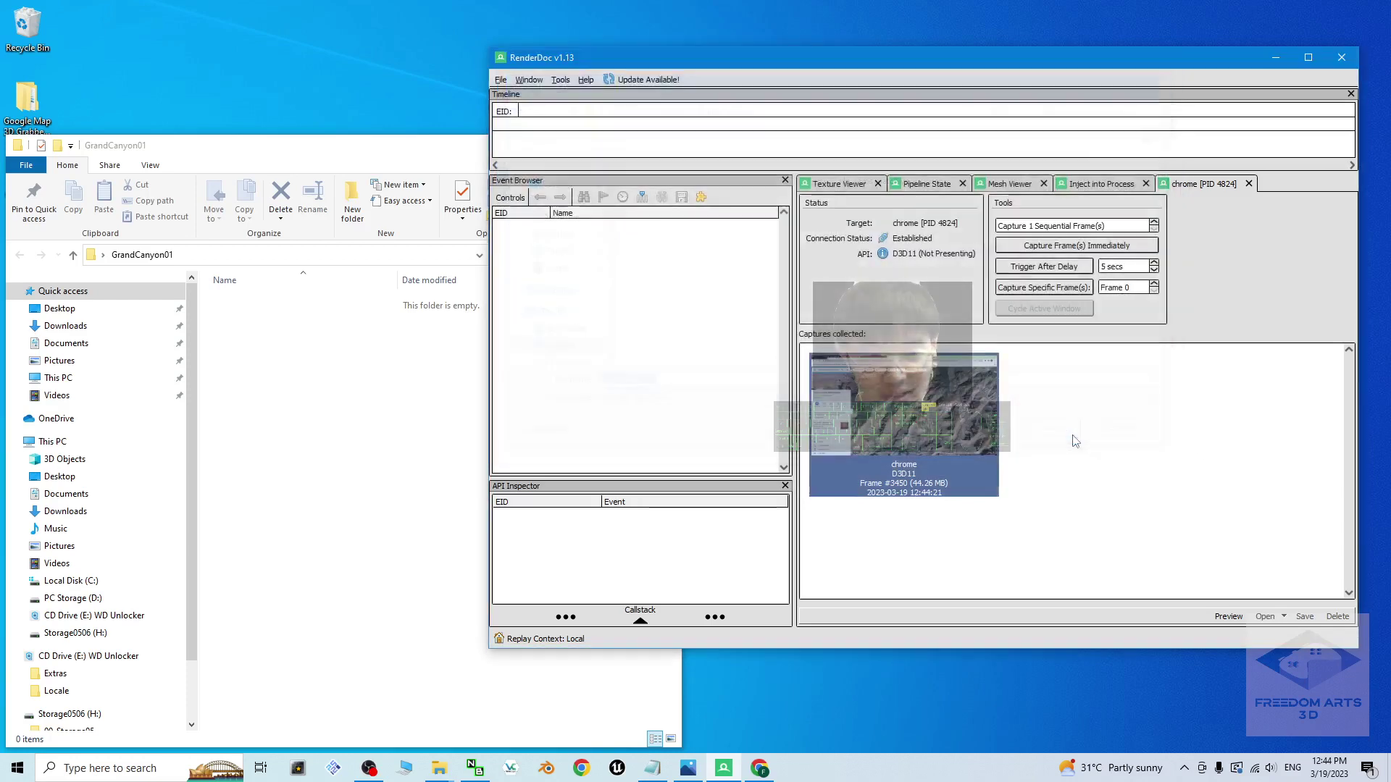
# Minimize RenderDoc, open the inner Google Map 3D Grabber 2022-04-10 folder and arrange it beside the GrandCanyon01 window.
pyautogui.moveTo(382, 149); pyautogui.dragTo(525, 97)
pyautogui.click(1276, 58)
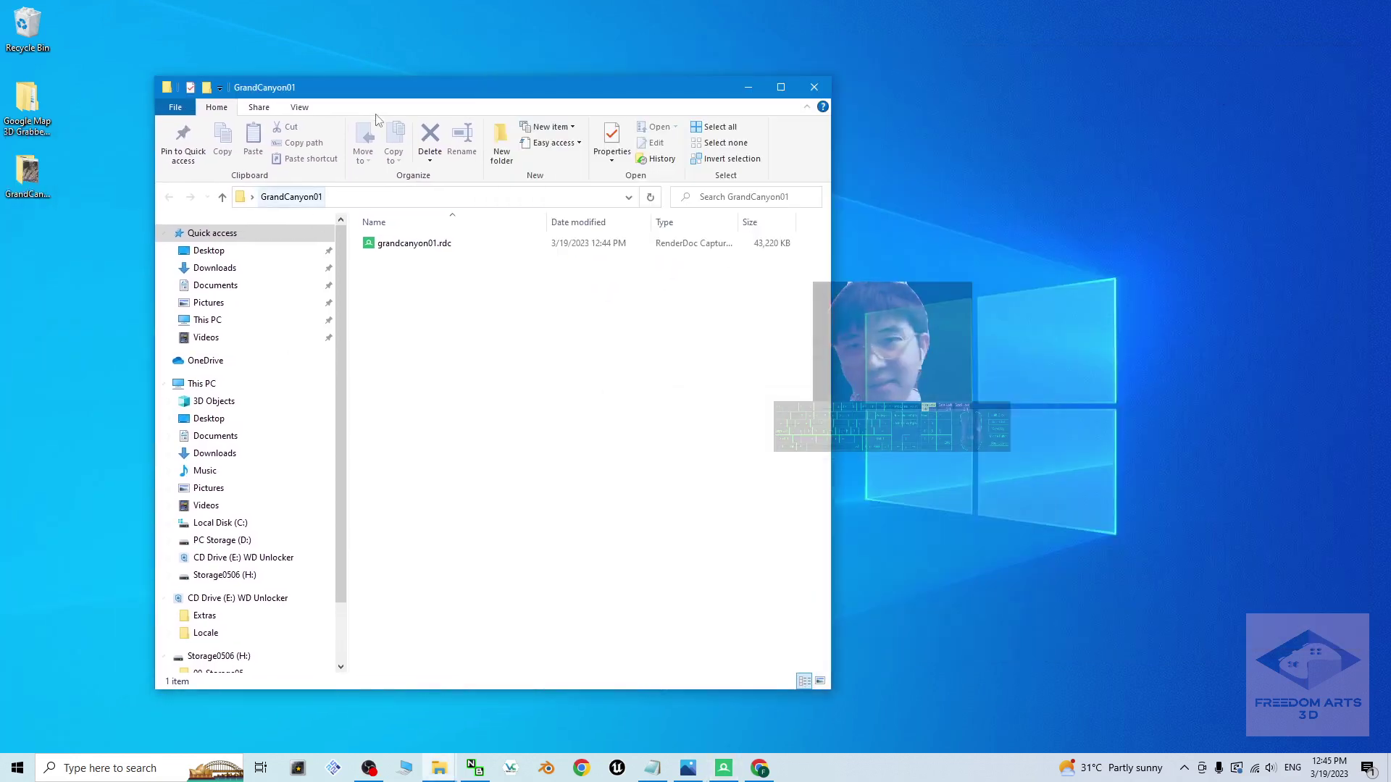
pyautogui.click(29, 98)
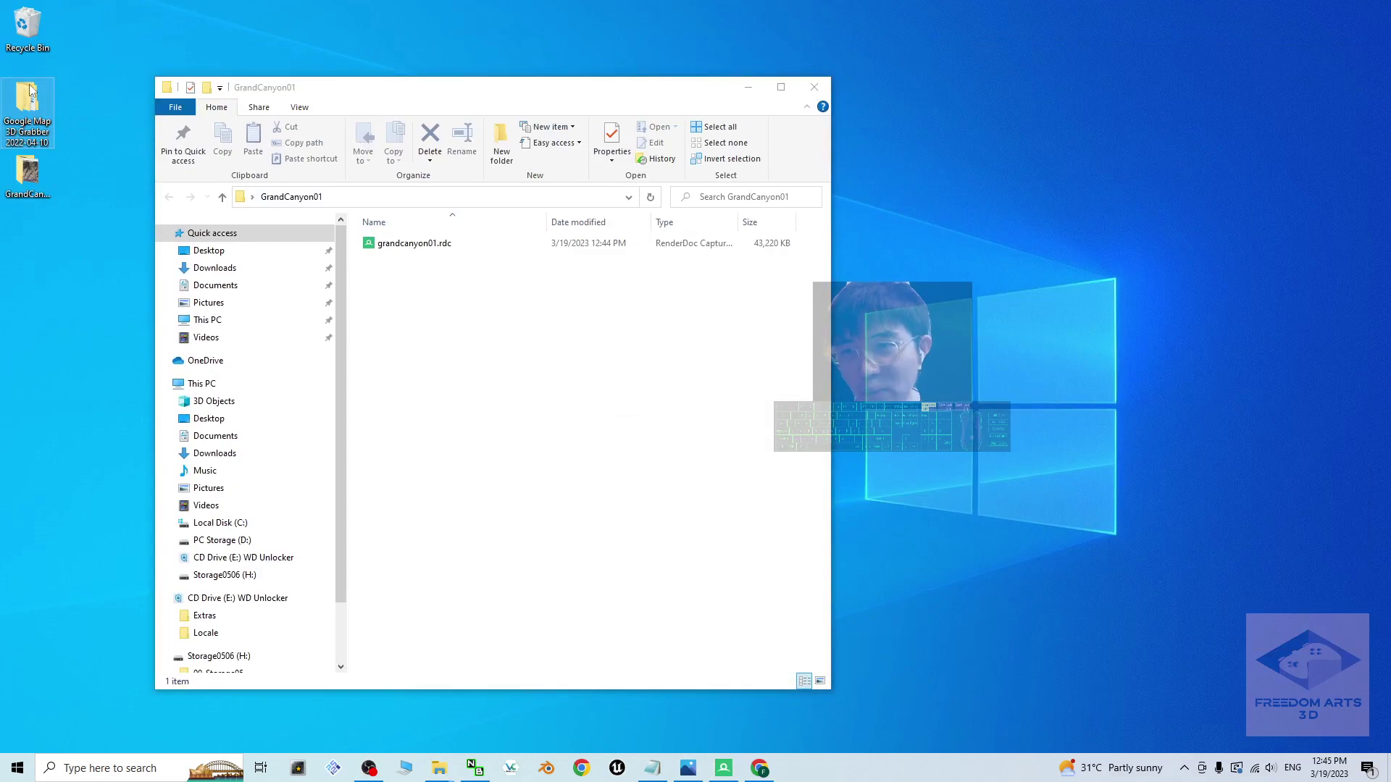
pyautogui.doubleClick(29, 98)
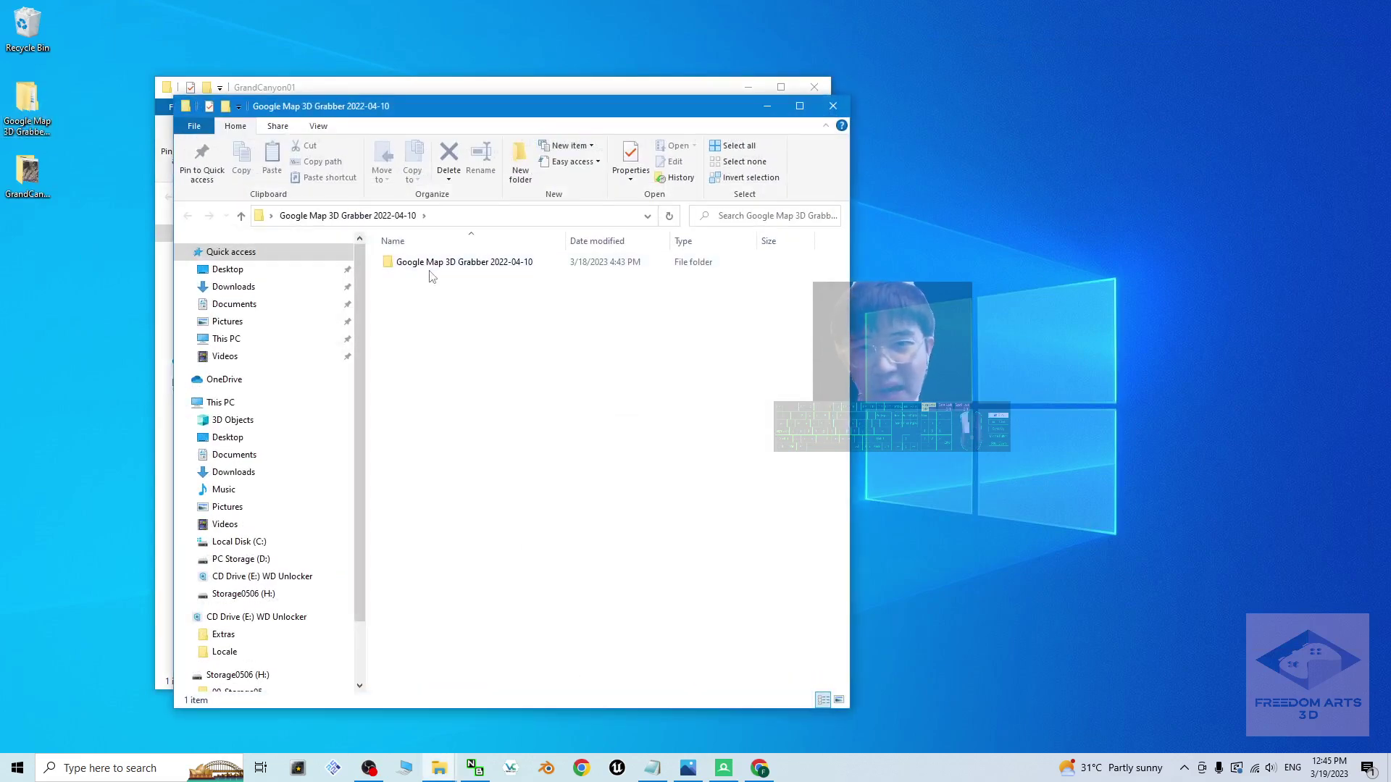
pyautogui.doubleClick(464, 262)
pyautogui.moveTo(500, 106); pyautogui.dragTo(929, 102)
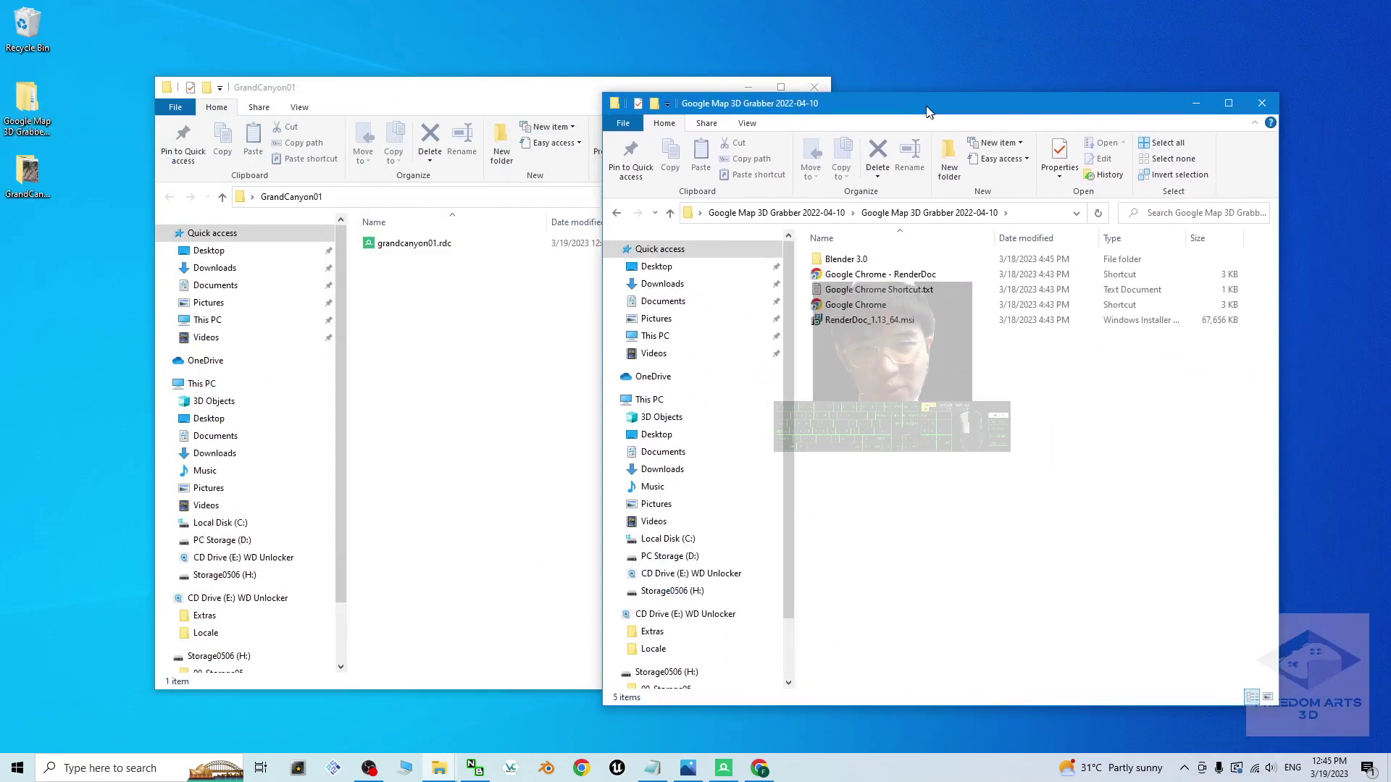
pyautogui.moveTo(539, 95); pyautogui.dragTo(440, 93)
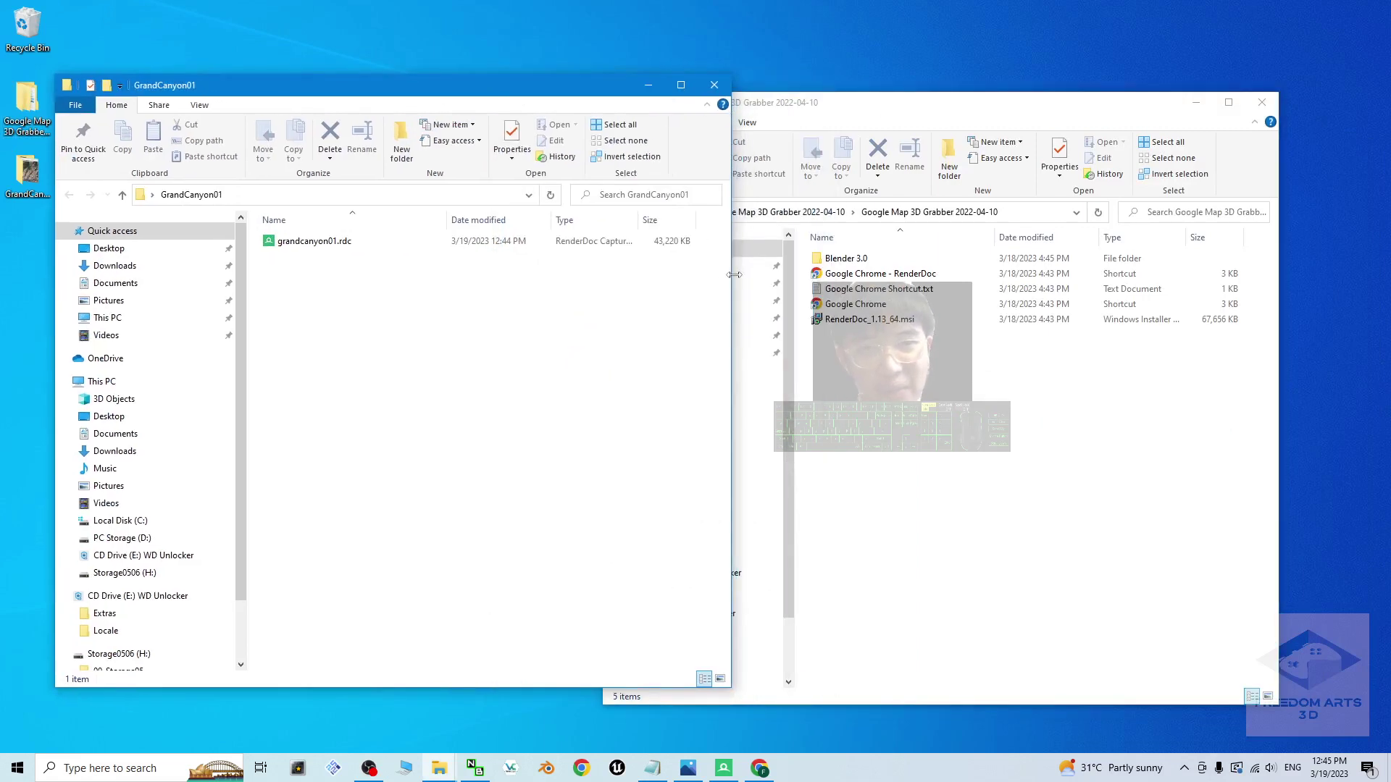
pyautogui.moveTo(735, 274); pyautogui.dragTo(614, 275)
# Launch blender.exe from the Blender 3.0 folder and dismiss the splash screen.
pyautogui.doubleClick(846, 258)
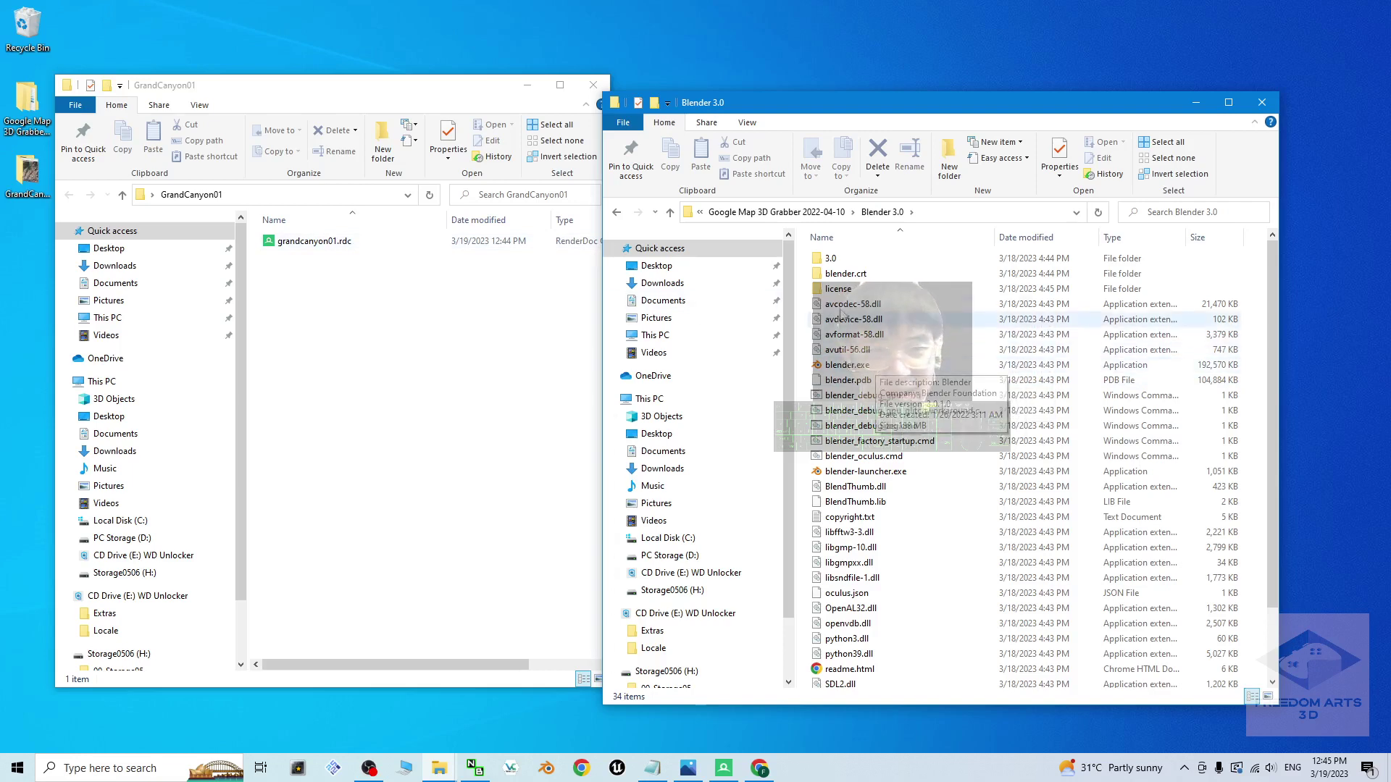
pyautogui.doubleClick(848, 365)
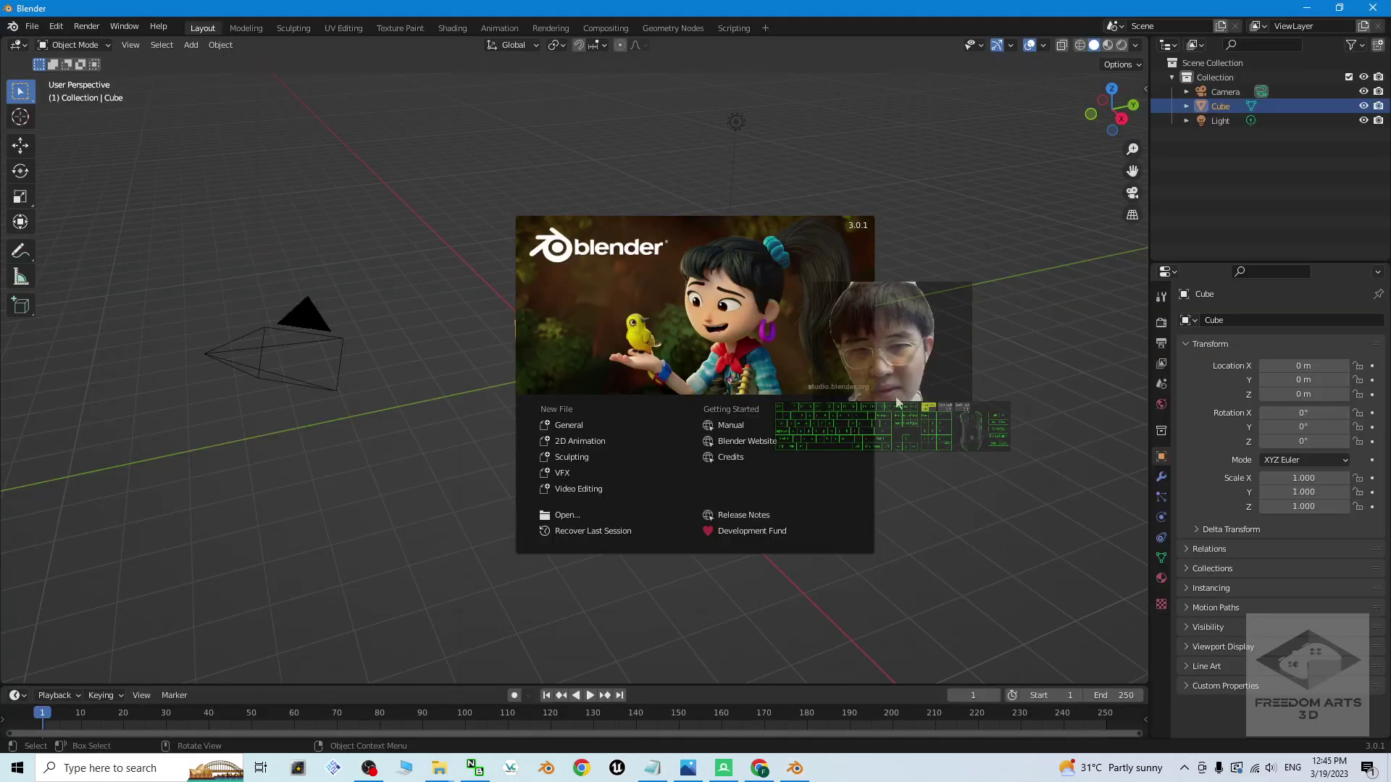
pyautogui.click(1014, 306)
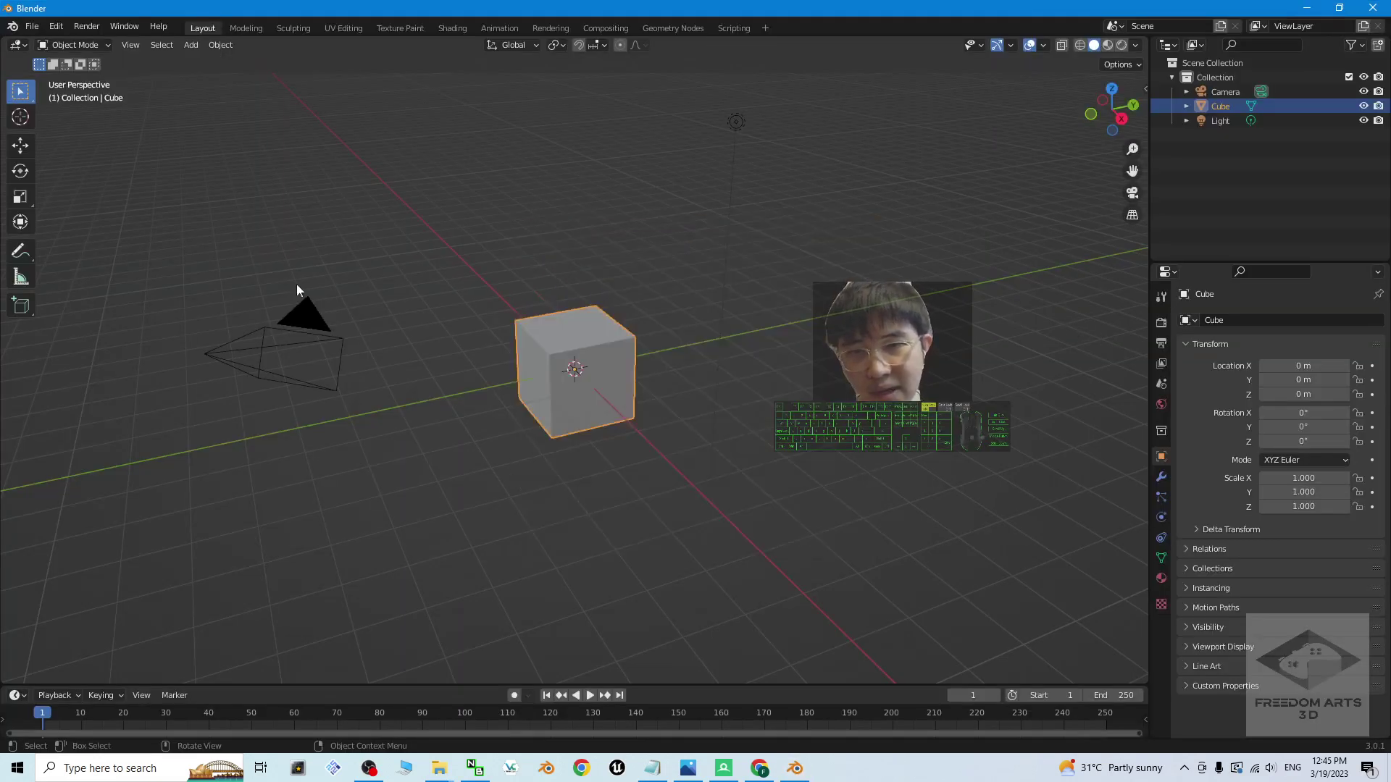
# Search the add-ons in Blender's preferences for "map" and check that Maps Models Importer is enabled.
pyautogui.click(58, 27)
pyautogui.click(88, 229)
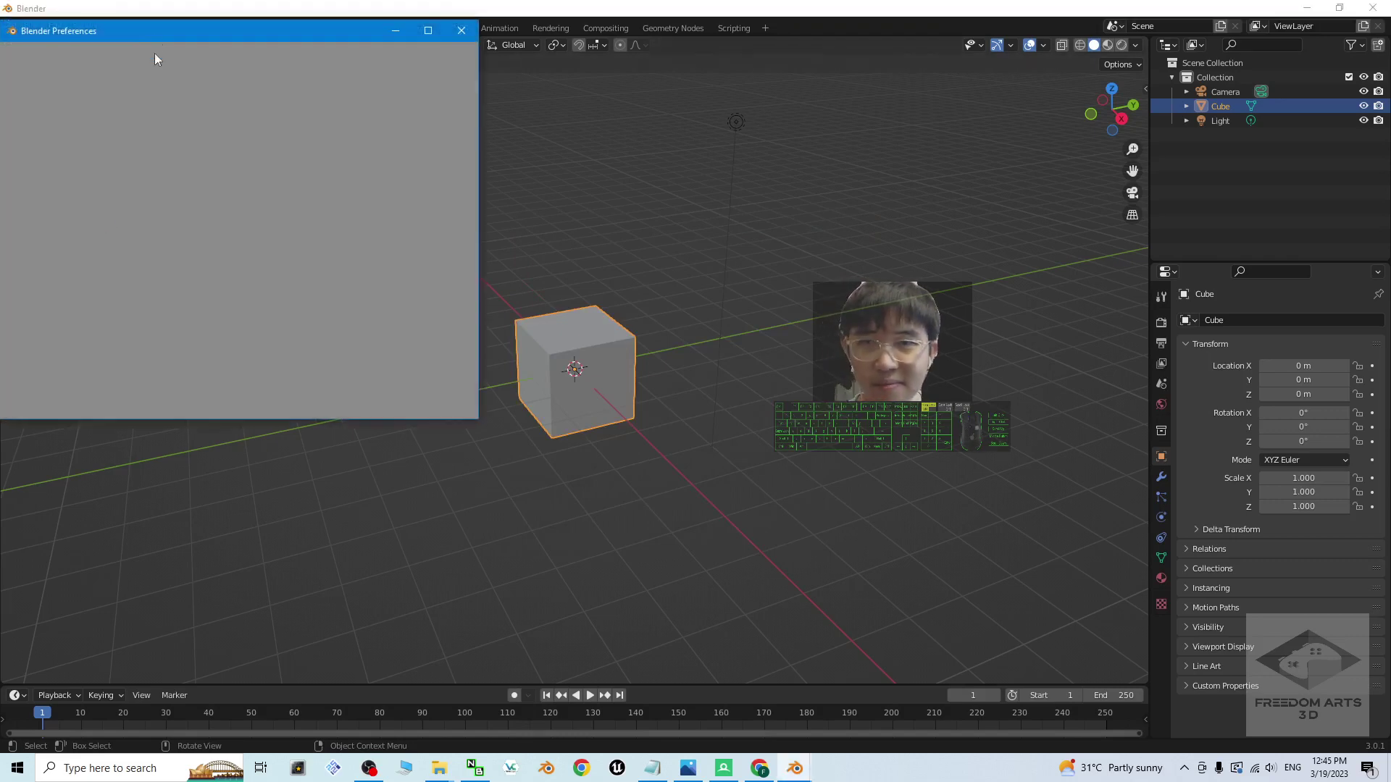
pyautogui.moveTo(171, 29); pyautogui.dragTo(389, 91)
pyautogui.click(651, 134)
pyautogui.write('m')
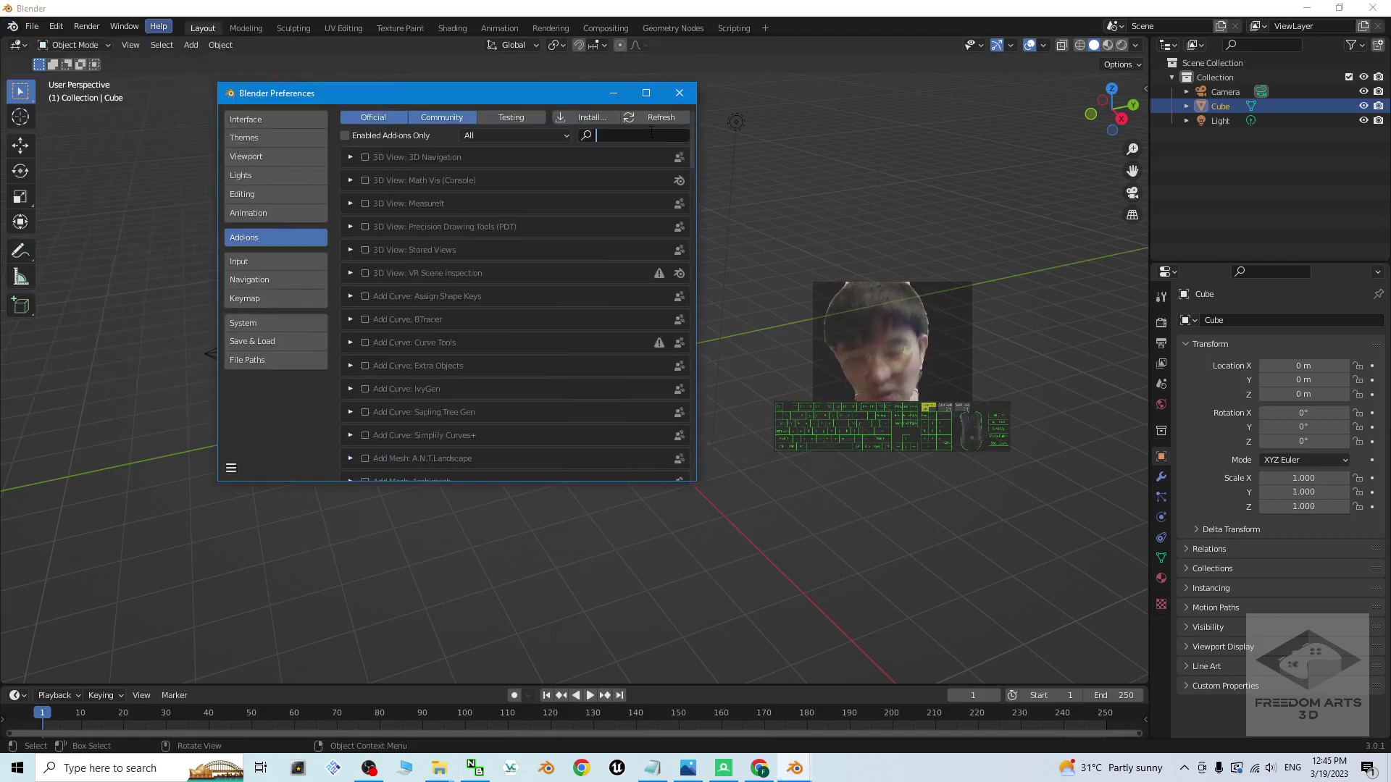
pyautogui.write('ap')
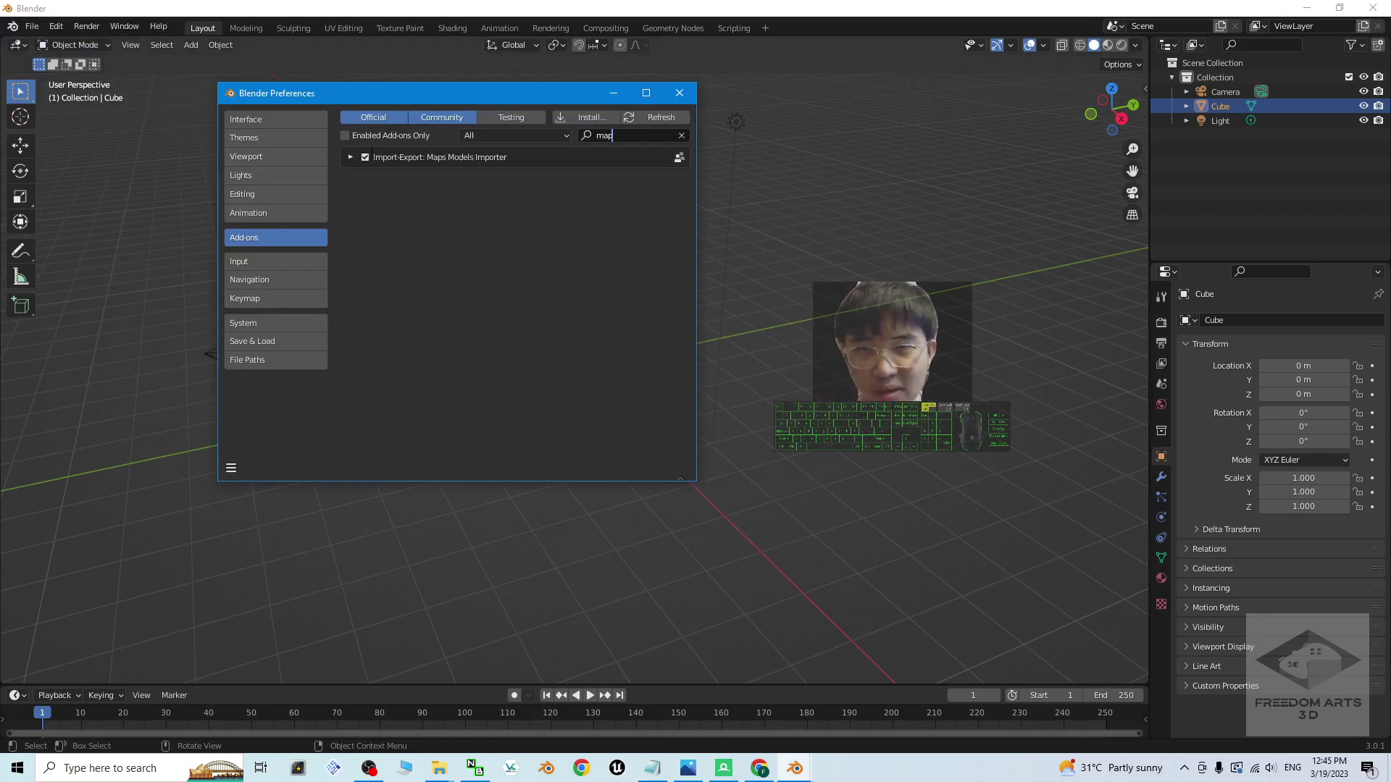
pyautogui.click(366, 157)
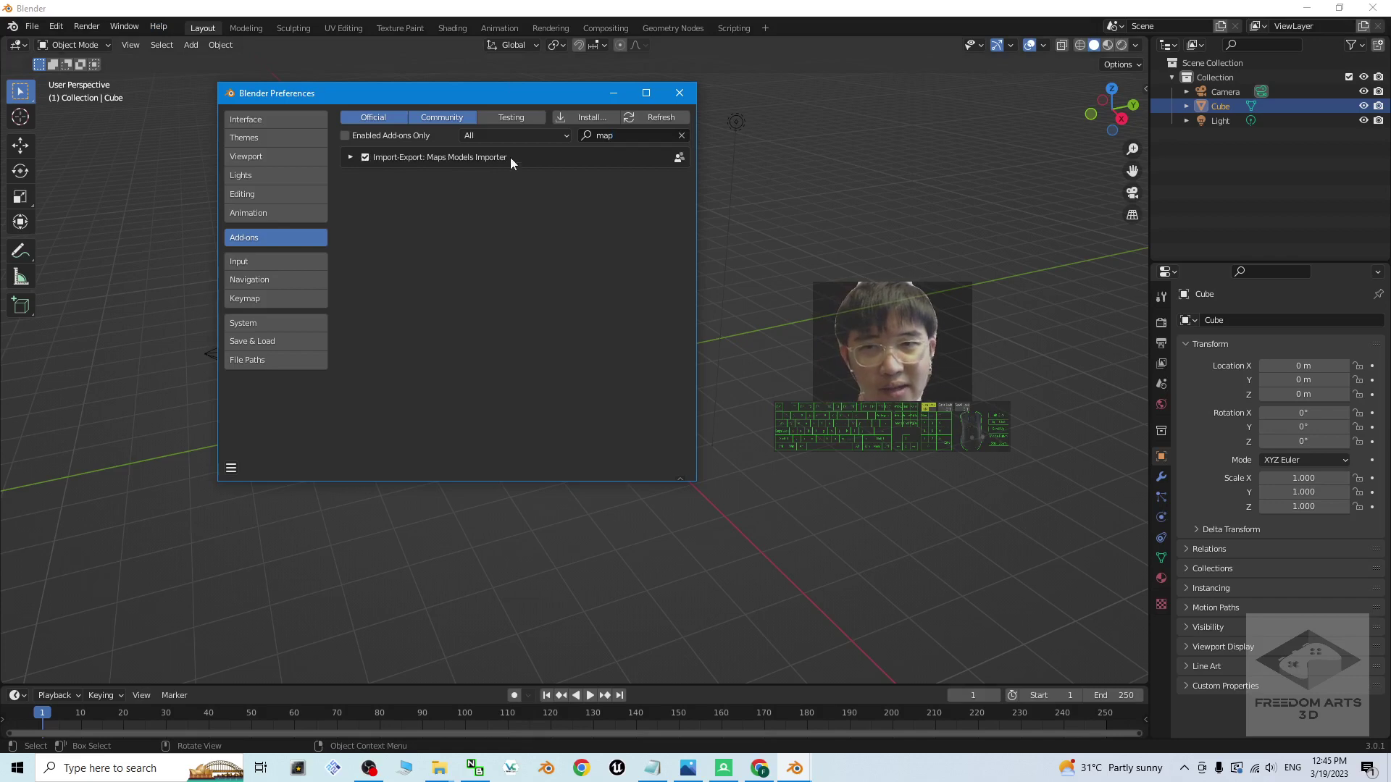
pyautogui.click(689, 94)
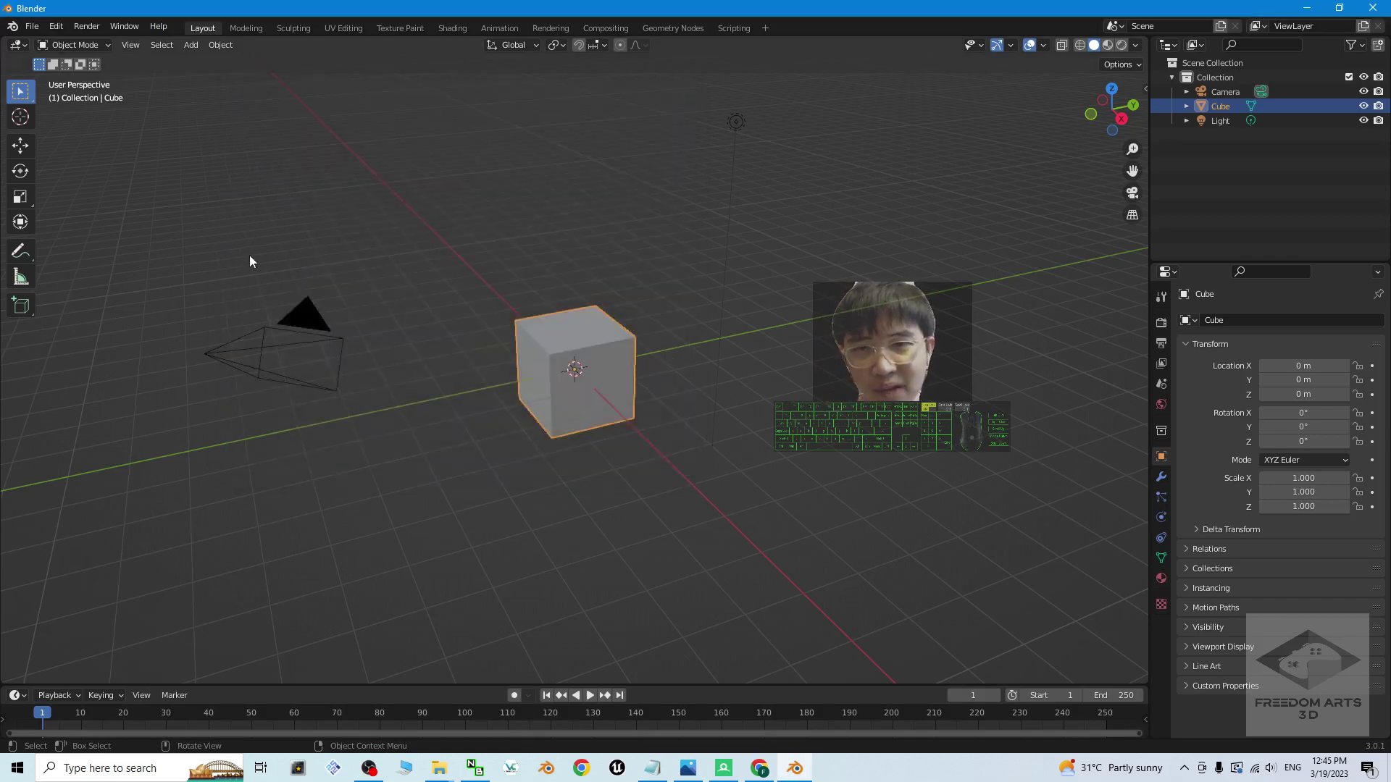
# Delete the default camera, cube and light, and move the Blender window aside to reveal the GrandCanyon01 folder.
pyautogui.moveTo(162, 247); pyautogui.dragTo(911, 542)
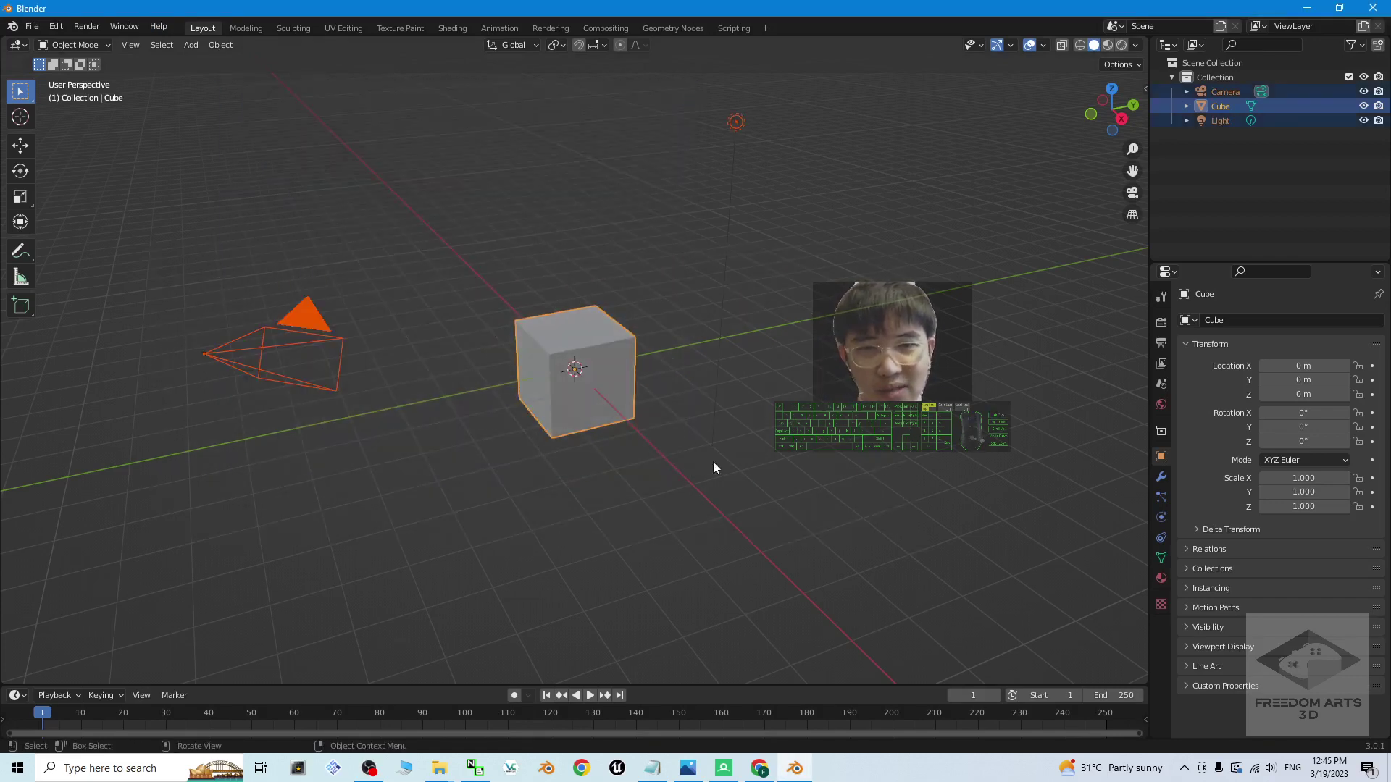
pyautogui.press('Delete')
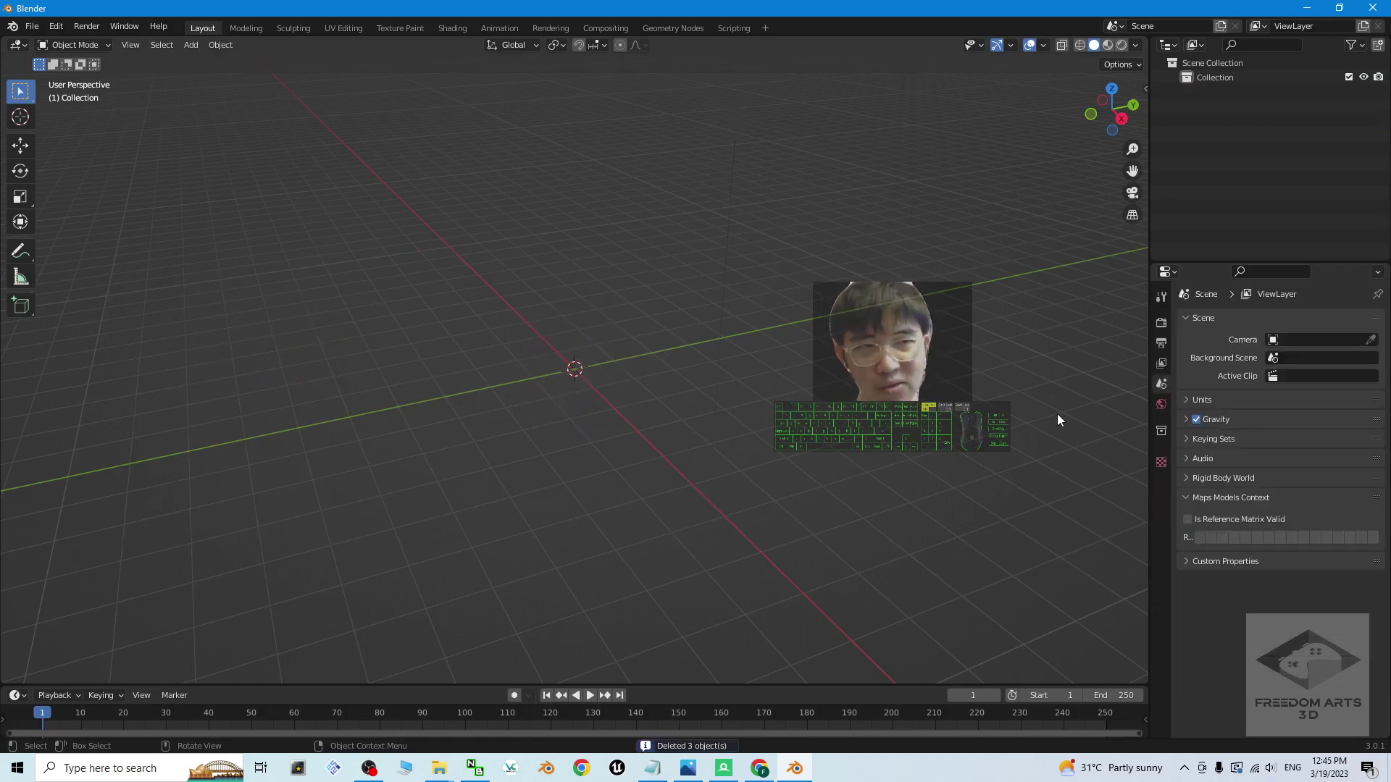
pyautogui.moveTo(676, 6); pyautogui.dragTo(989, 23)
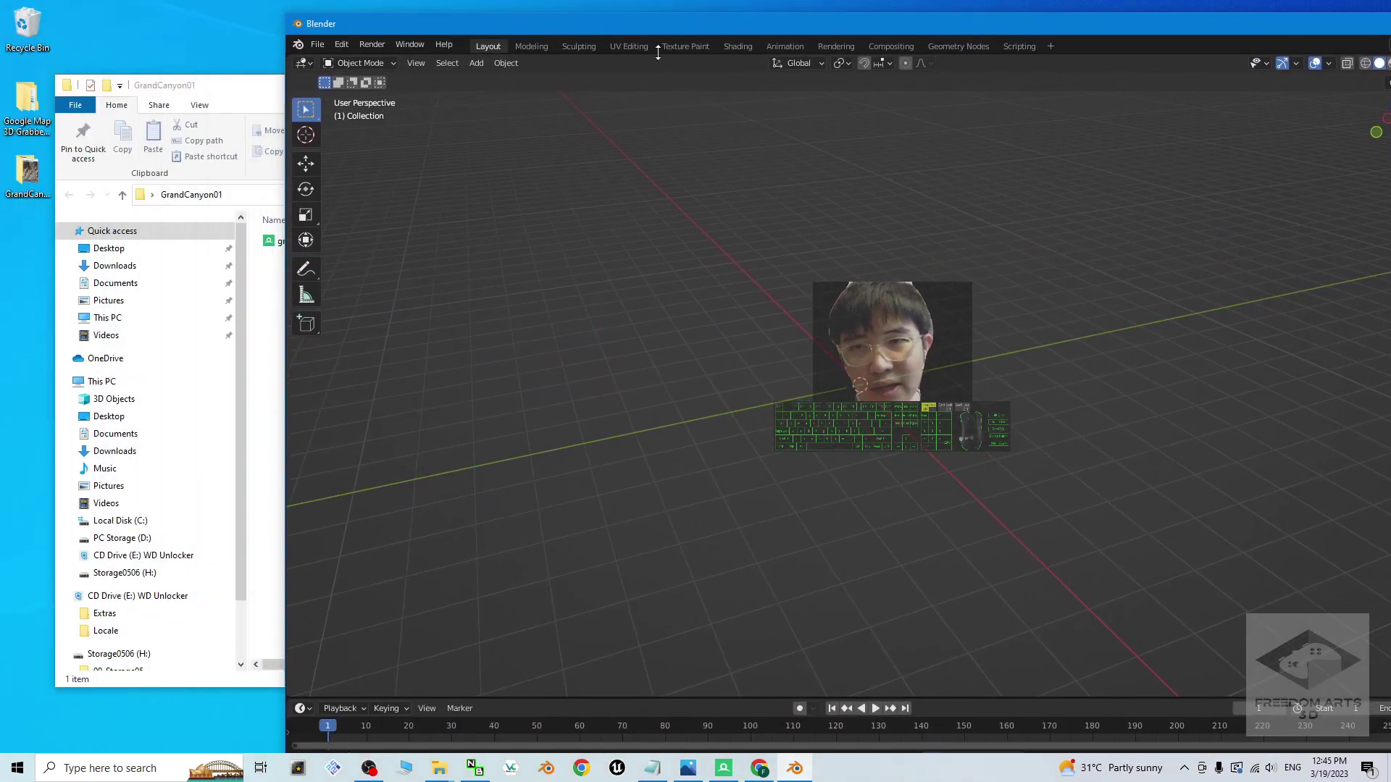
# Import grandcanyon01.rdc from the Desktop's GrandCanyon01 folder as a Google Maps Capture.
pyautogui.click(318, 45)
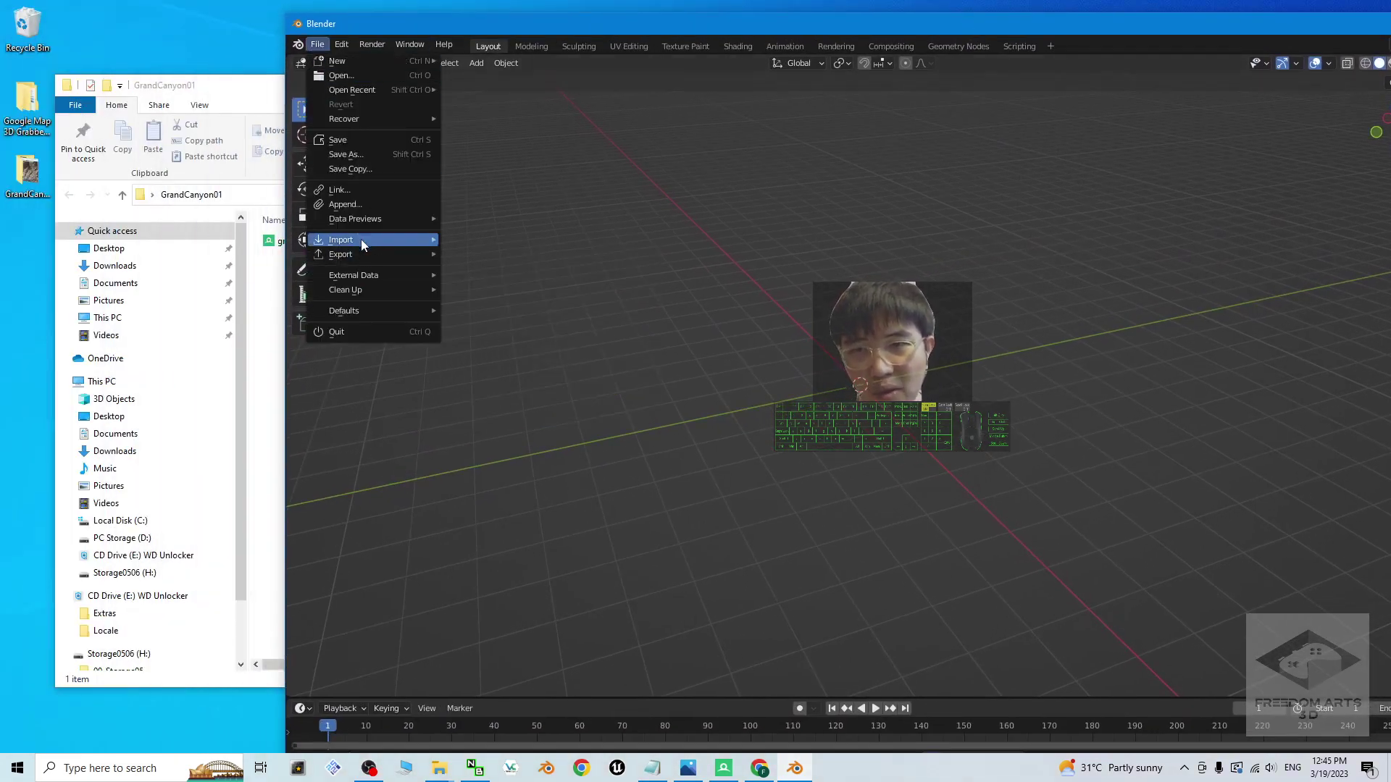
pyautogui.click(317, 44)
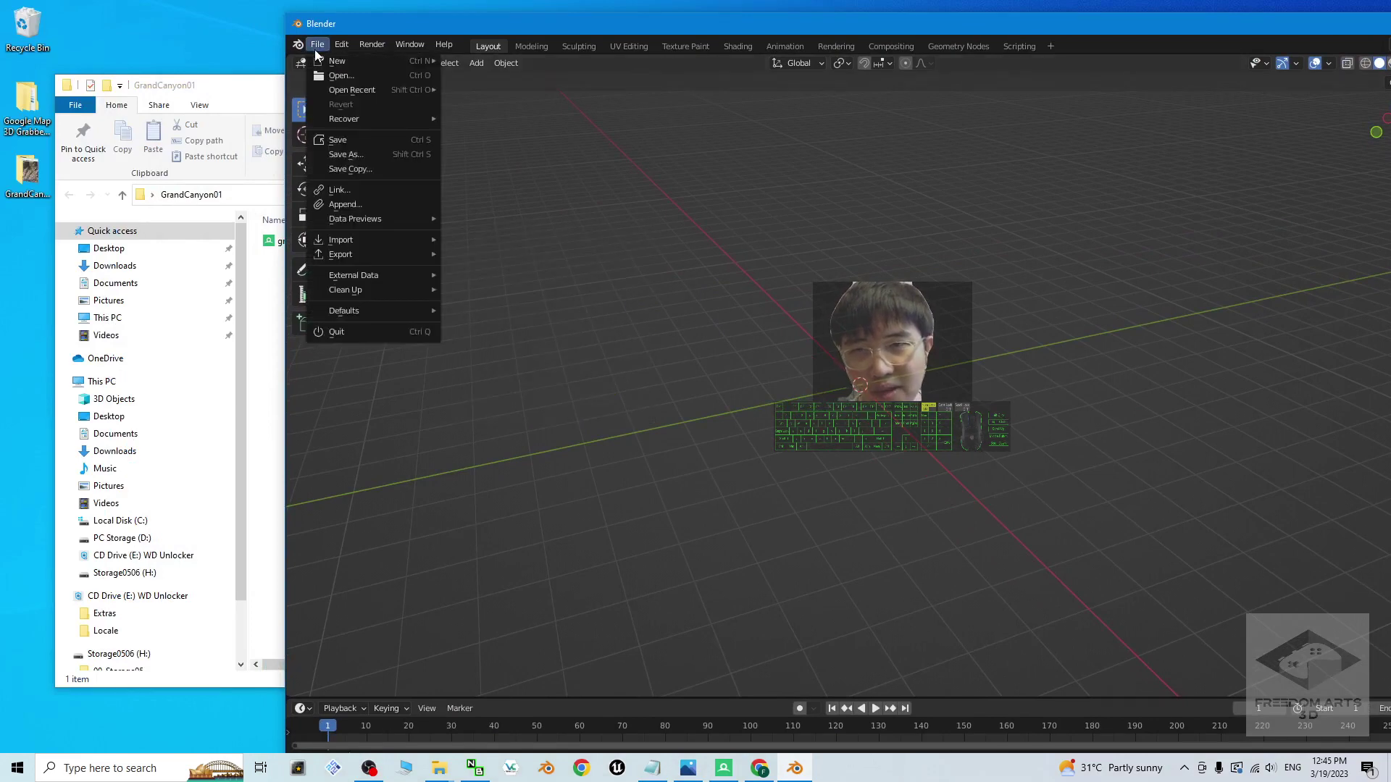
pyautogui.moveTo(377, 239)
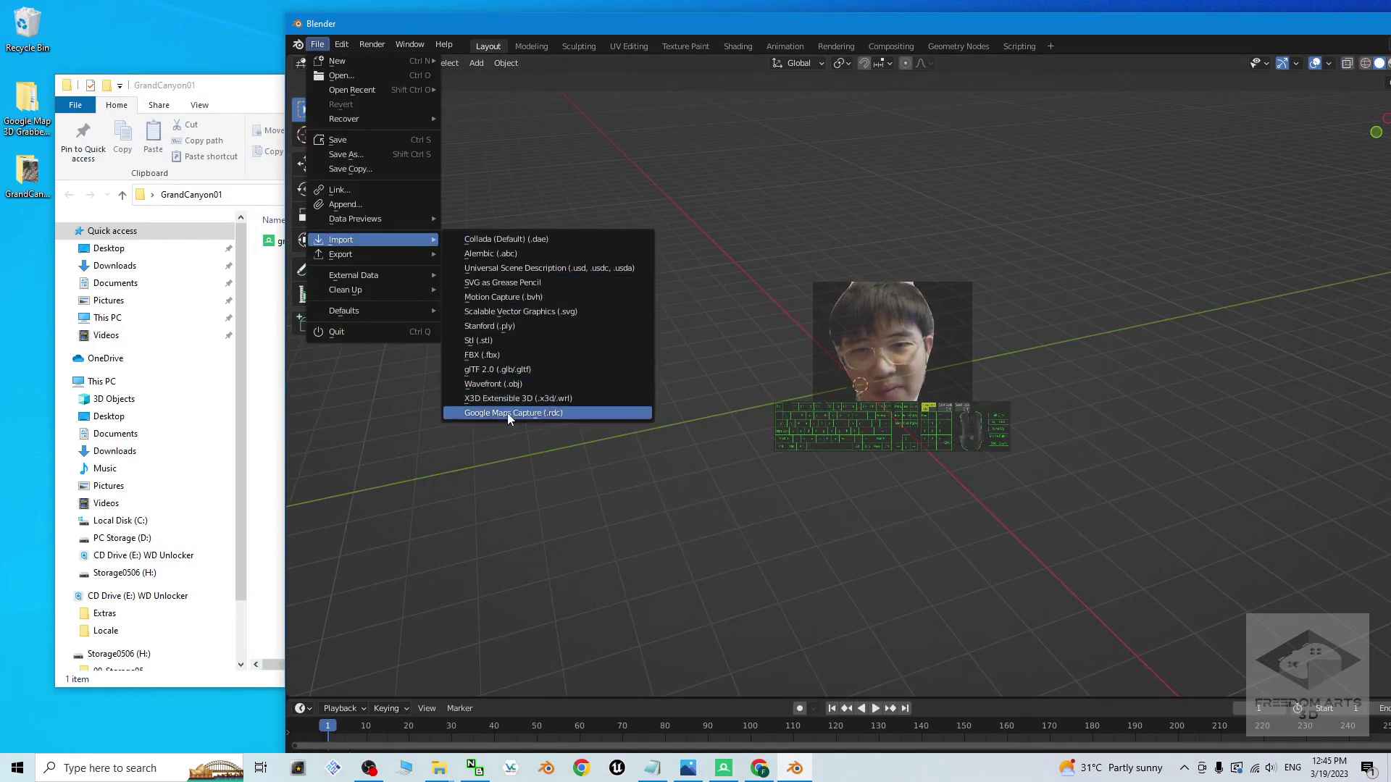
pyautogui.click(534, 413)
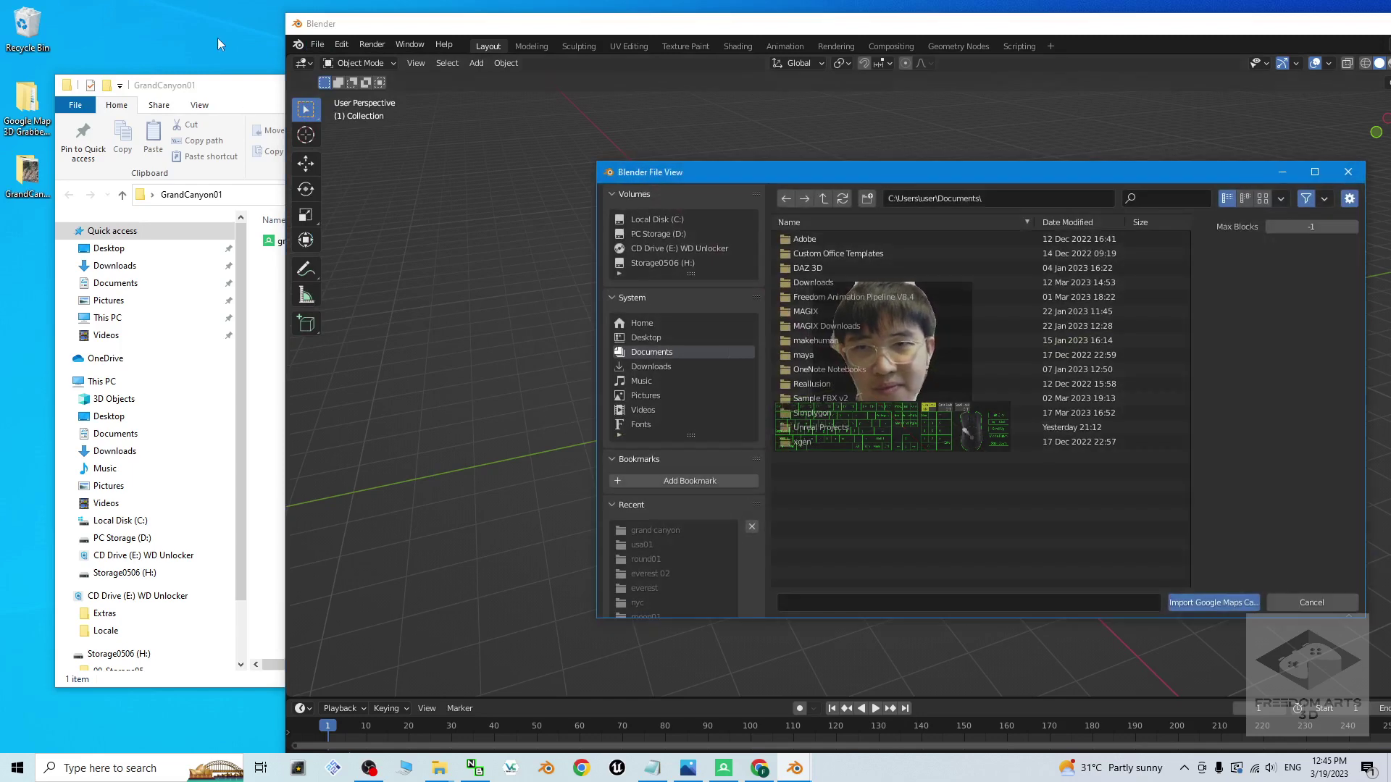
pyautogui.click(217, 85)
pyautogui.click(723, 242)
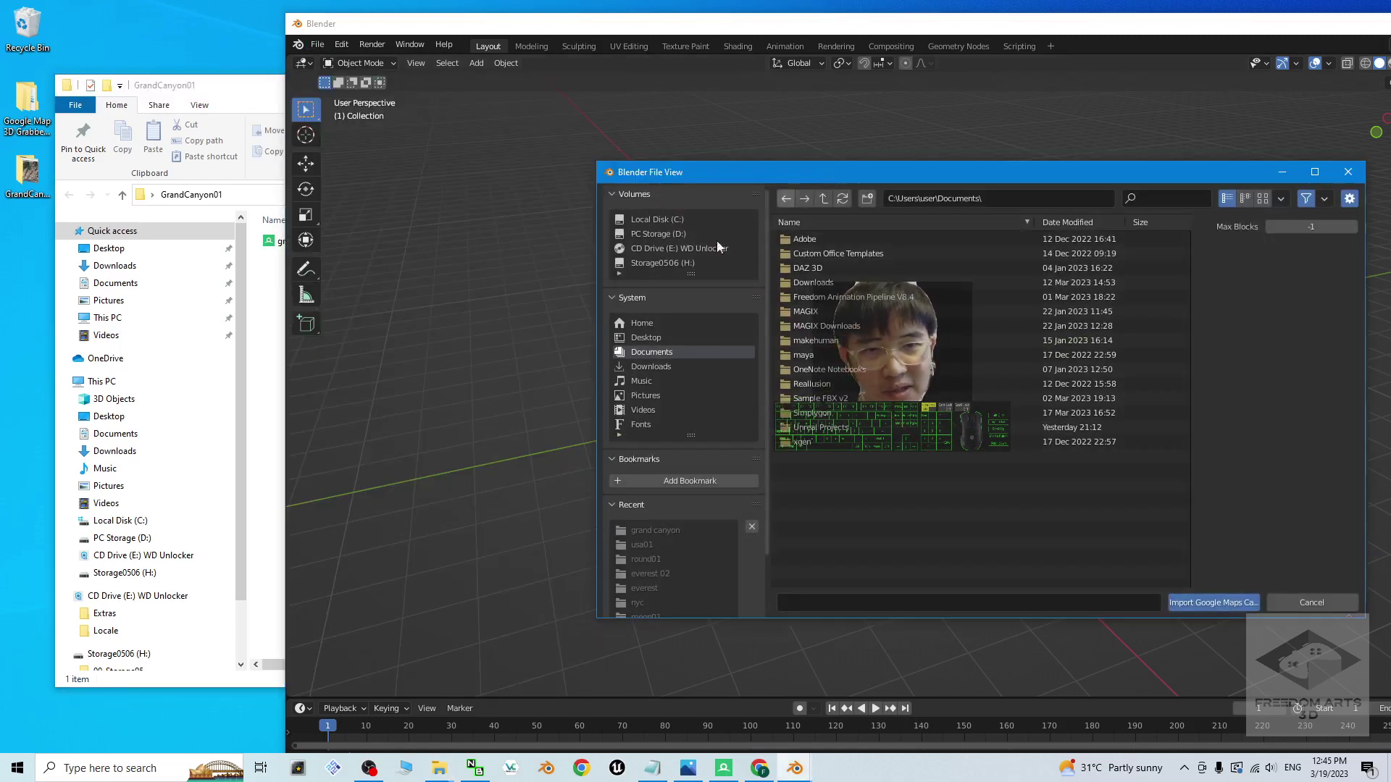
pyautogui.click(644, 337)
pyautogui.doubleClick(805, 253)
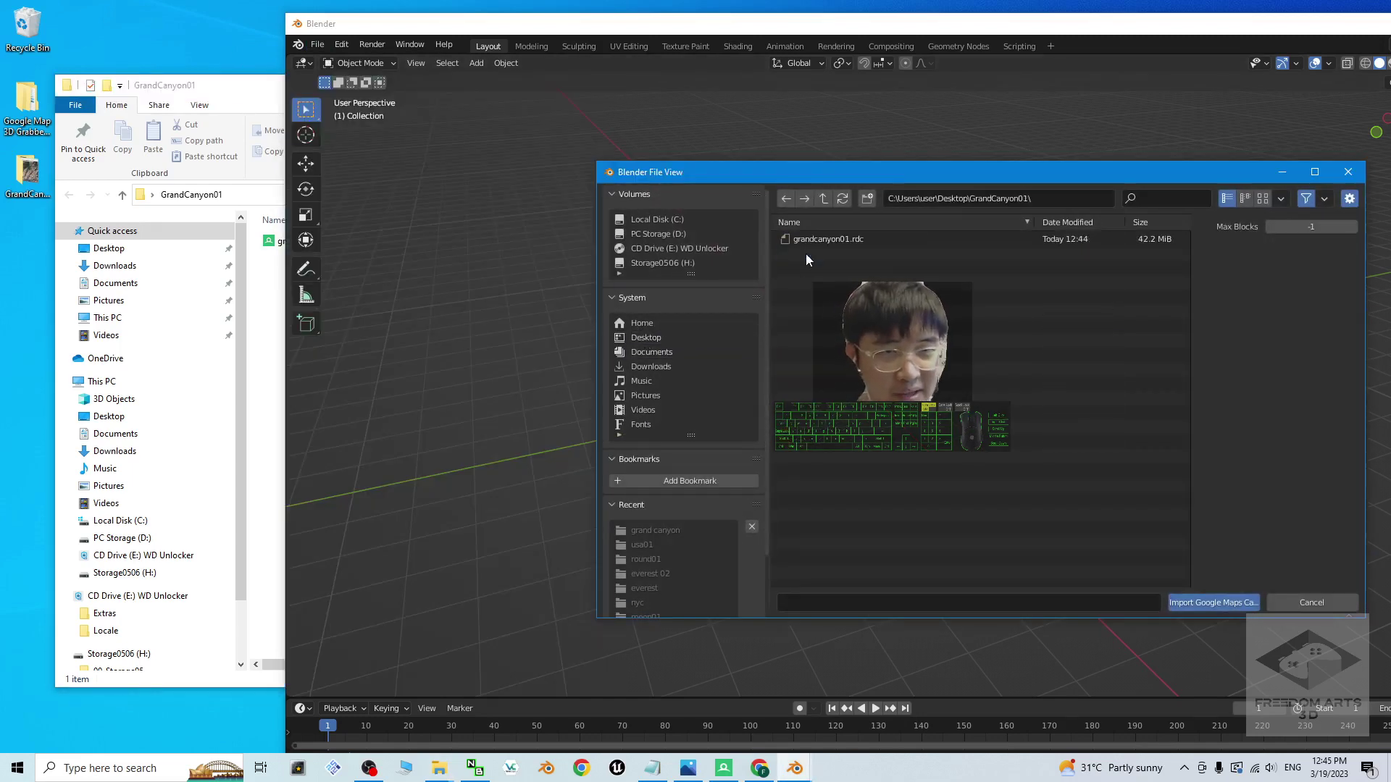
pyautogui.doubleClick(818, 238)
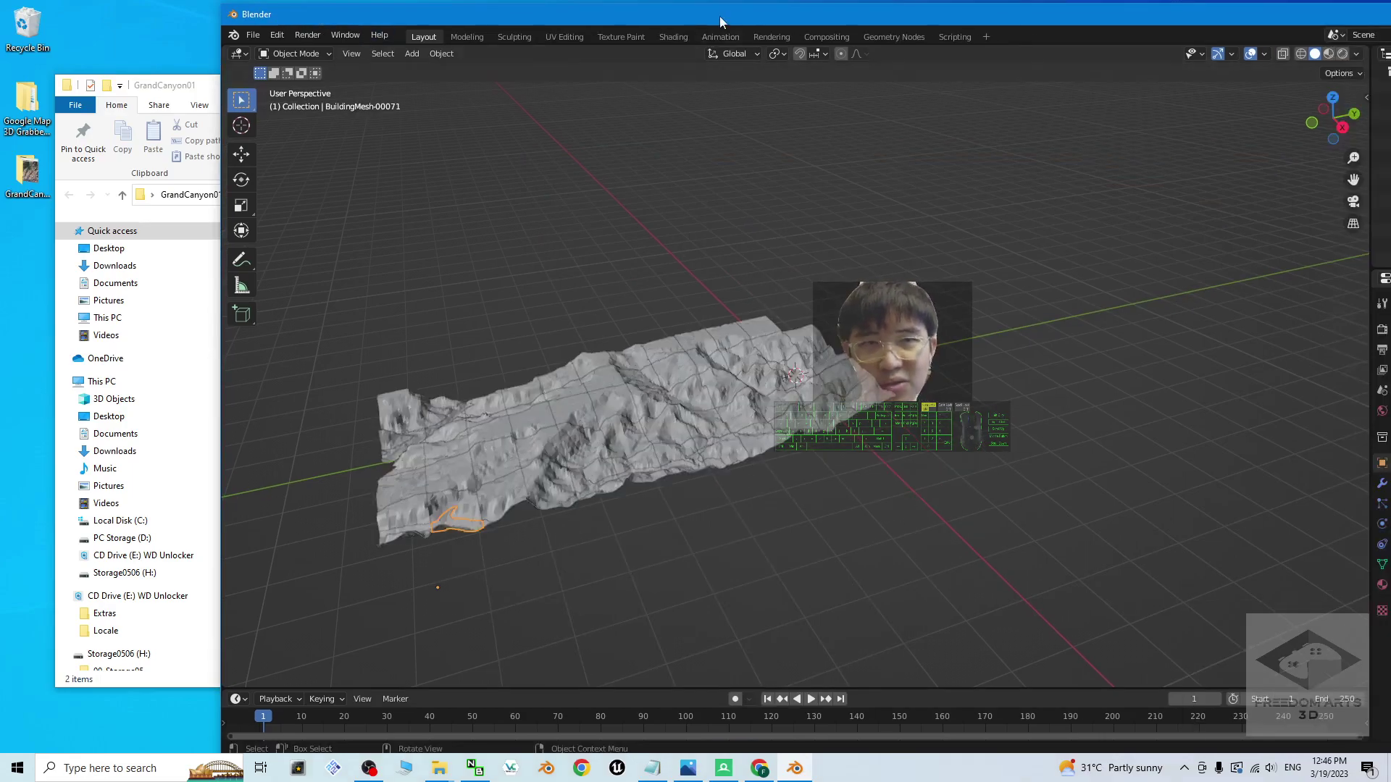
# Maximize the Blender window and switch the viewport to Material Preview shading to show the terrain's textures.
pyautogui.doubleClick(719, 15)
pyautogui.scroll(3, 470, 416)
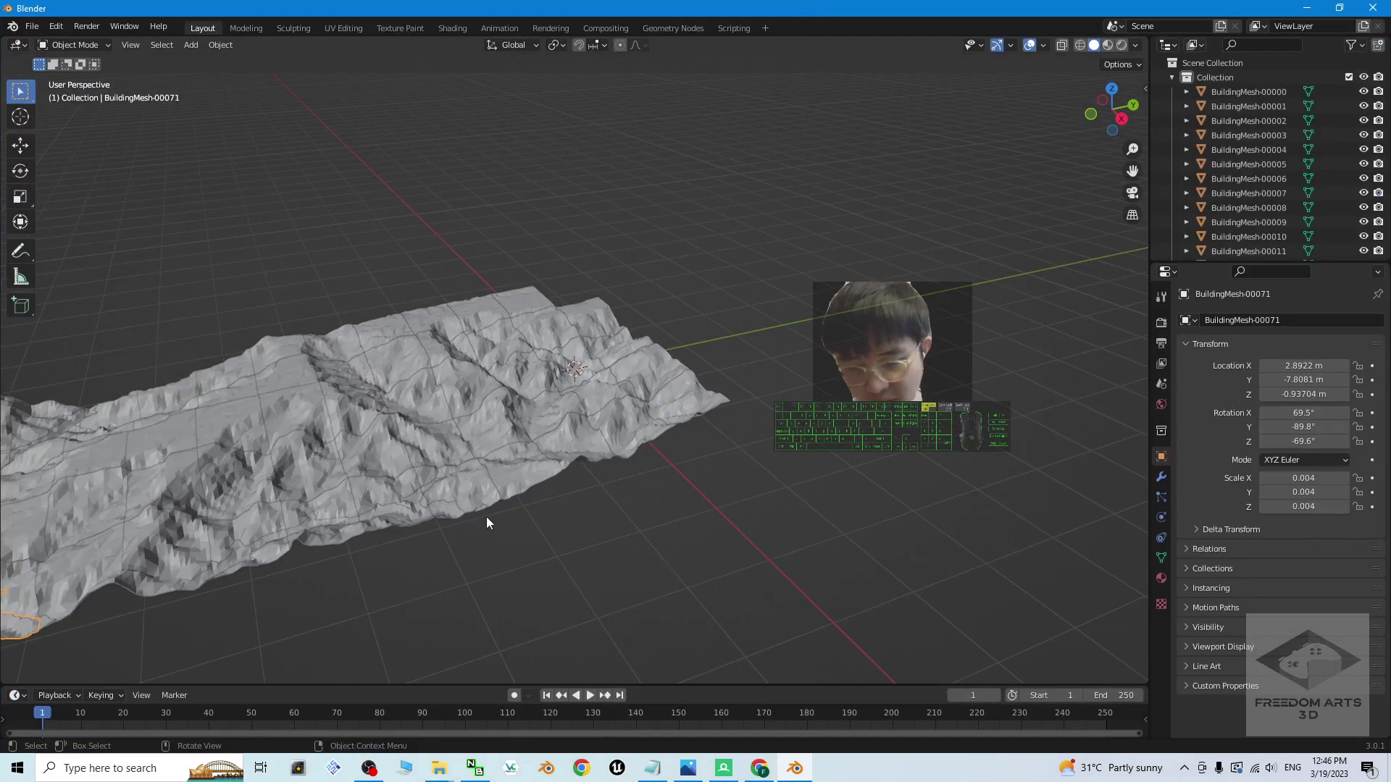
pyautogui.moveTo(477, 516); pyautogui.dragTo(744, 416, button='middle')
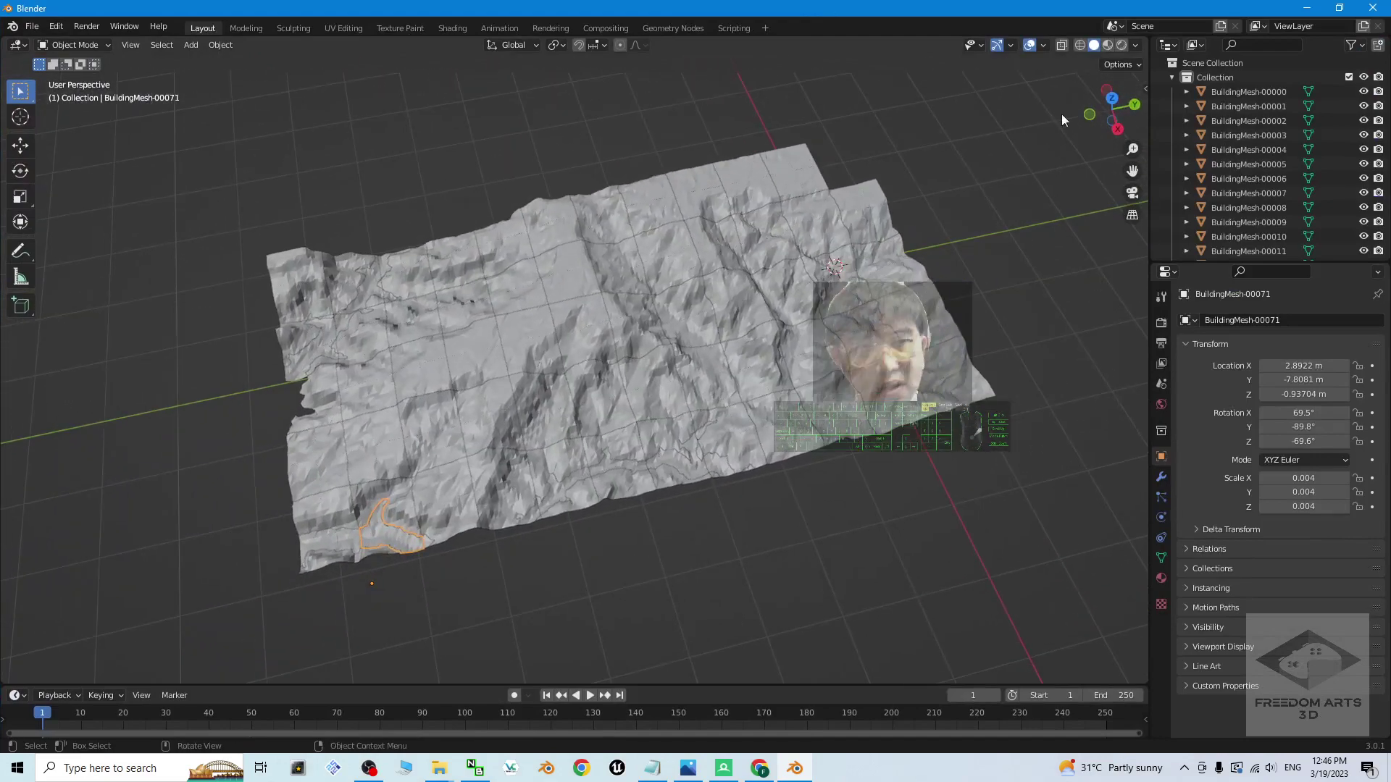
pyautogui.click(1109, 46)
pyautogui.scroll(4, 699, 410)
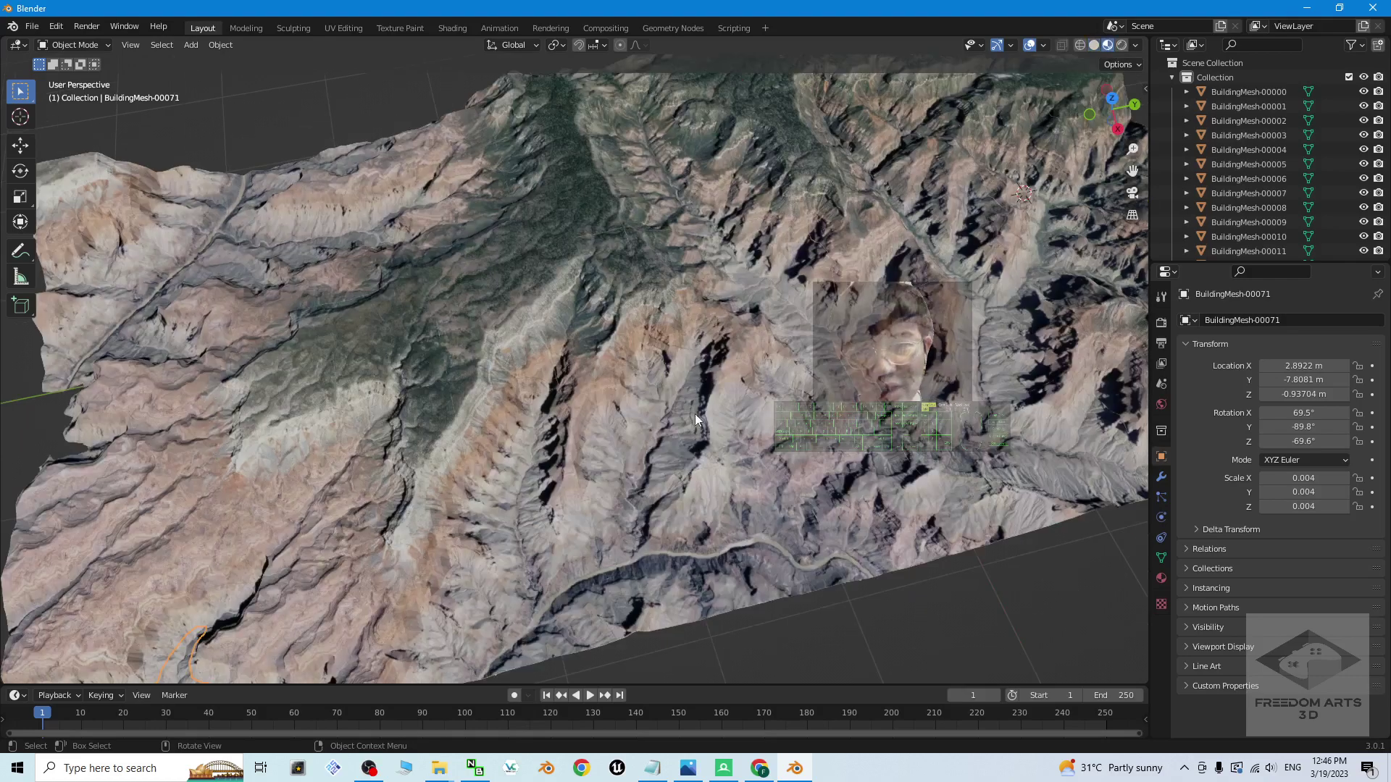
pyautogui.scroll(-3, 695, 418)
# Examine the textured canyon terrain from several angles, both close up and from farther away.
pyautogui.press('b')
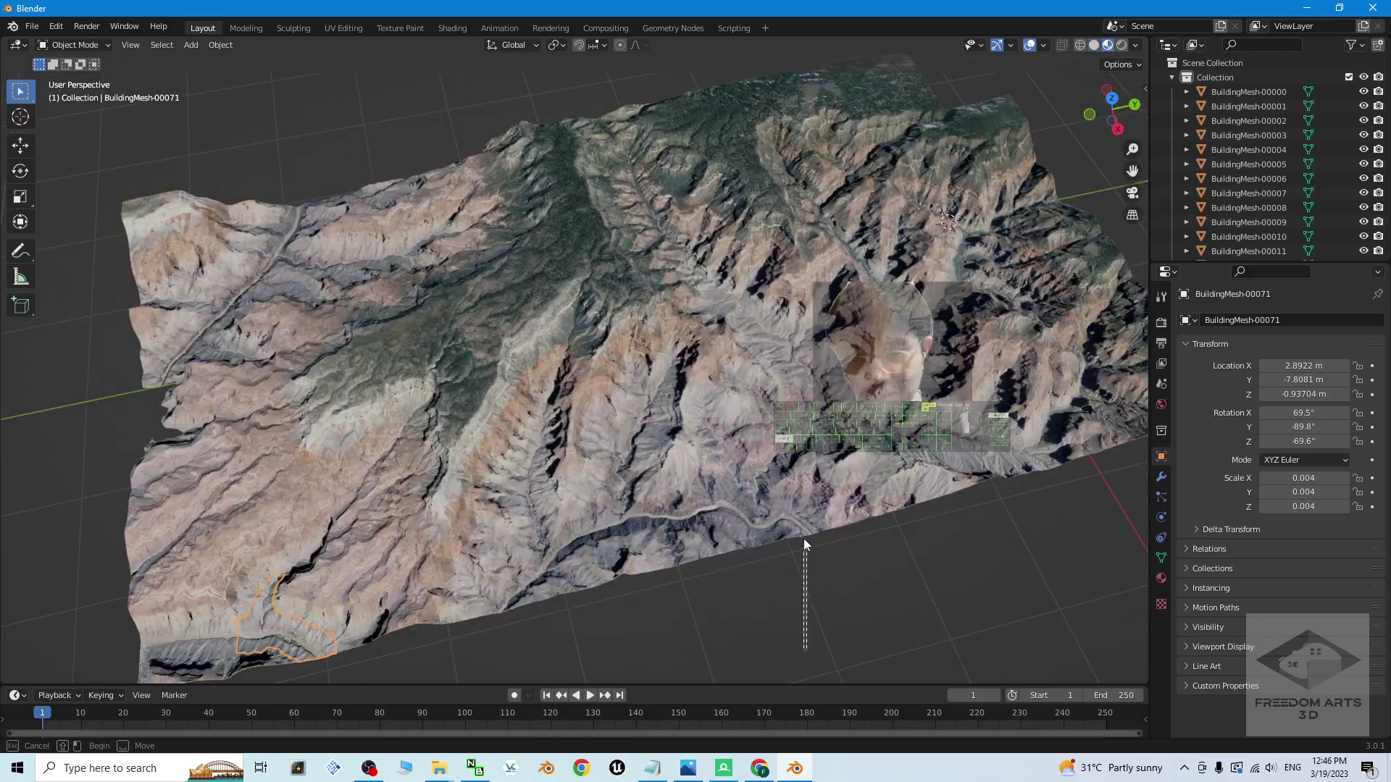
pyautogui.moveTo(803, 538); pyautogui.dragTo(816, 629)
pyautogui.moveTo(816, 629); pyautogui.dragTo(938, 592, button='middle')
pyautogui.scroll(5, 928, 293)
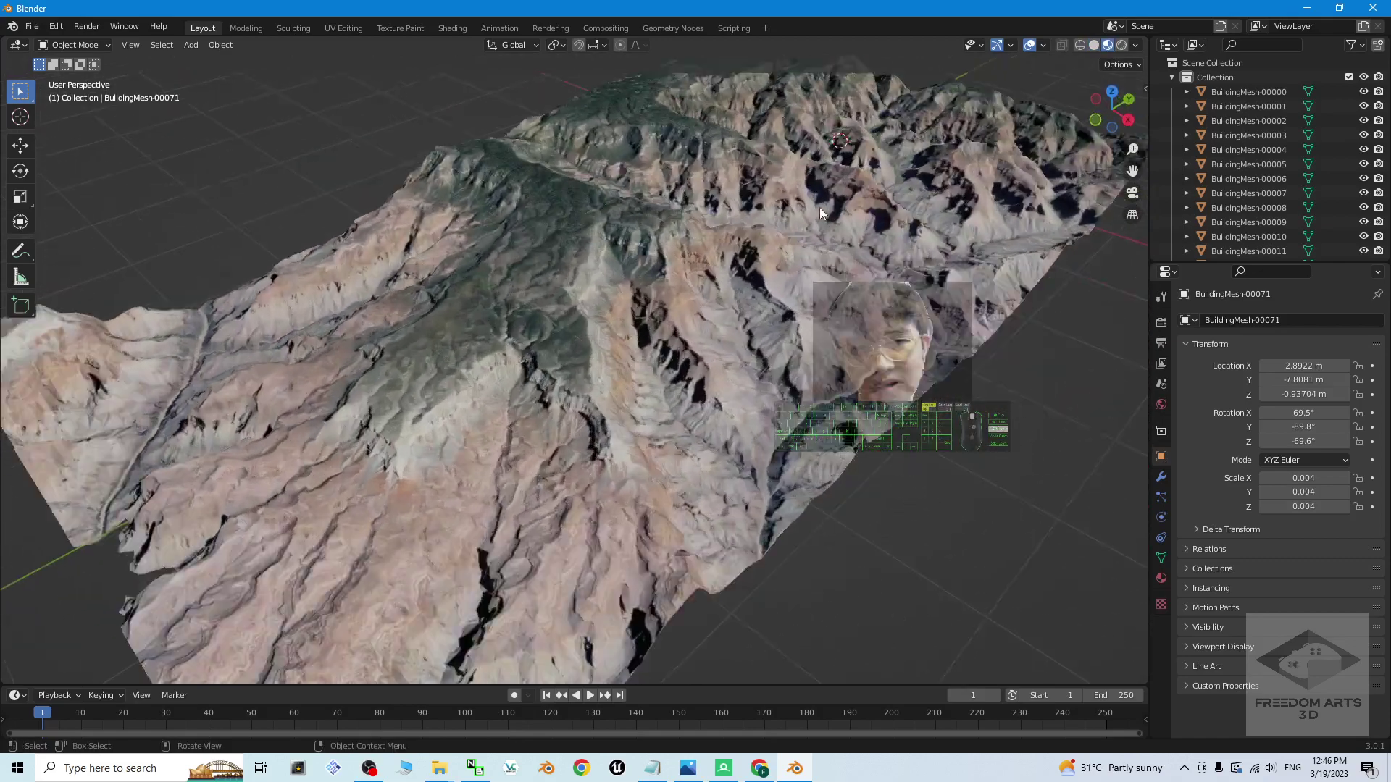
pyautogui.moveTo(929, 297); pyautogui.dragTo(636, 517, button='middle')
pyautogui.scroll(2, 524, 433)
pyautogui.scroll(2, 602, 526)
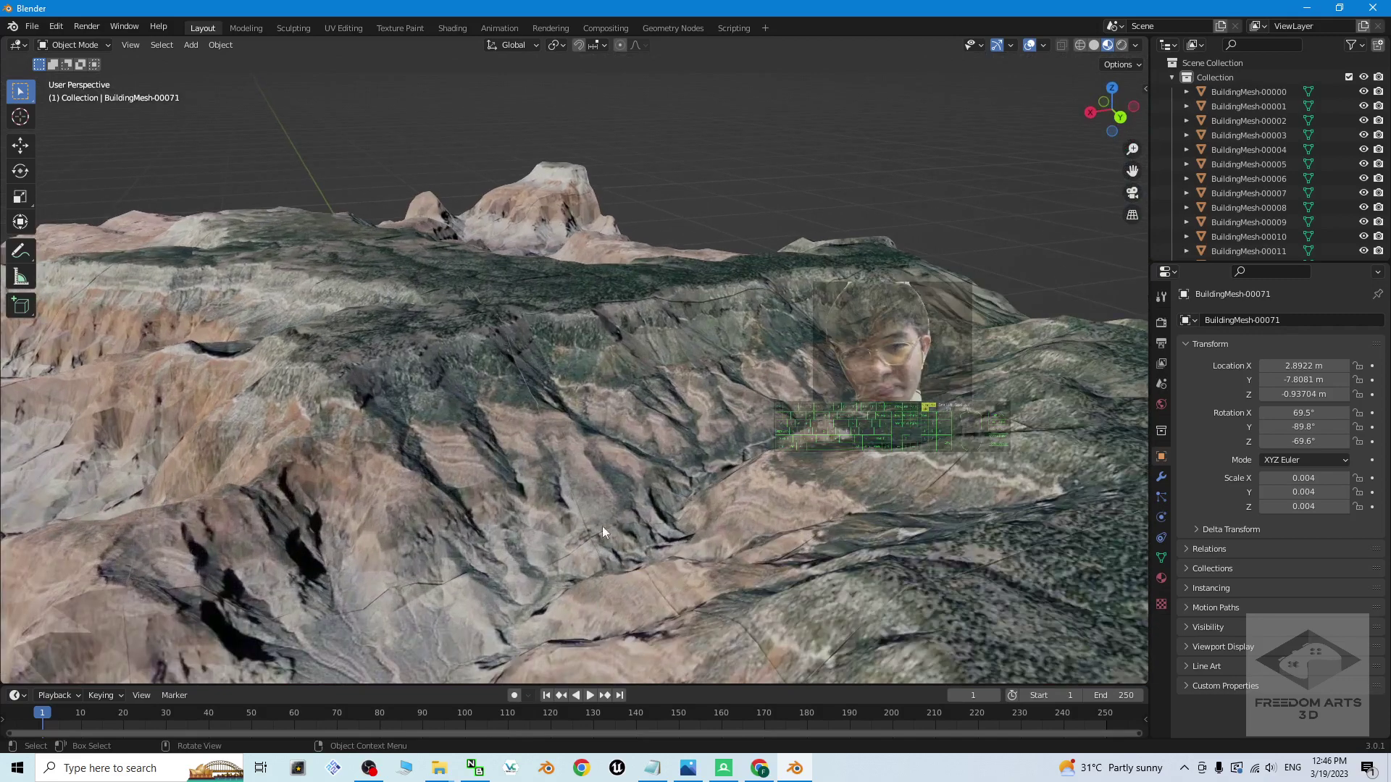
pyautogui.scroll(-6, 555, 549)
pyautogui.moveTo(555, 543); pyautogui.dragTo(627, 596, button='middle')
pyautogui.moveTo(779, 537); pyautogui.dragTo(761, 559, button='middle')
# Select all the terrain tiles, with BuildingMesh-00025 as the active object, and join them into one mesh.
pyautogui.moveTo(792, 508); pyautogui.dragTo(459, 263)
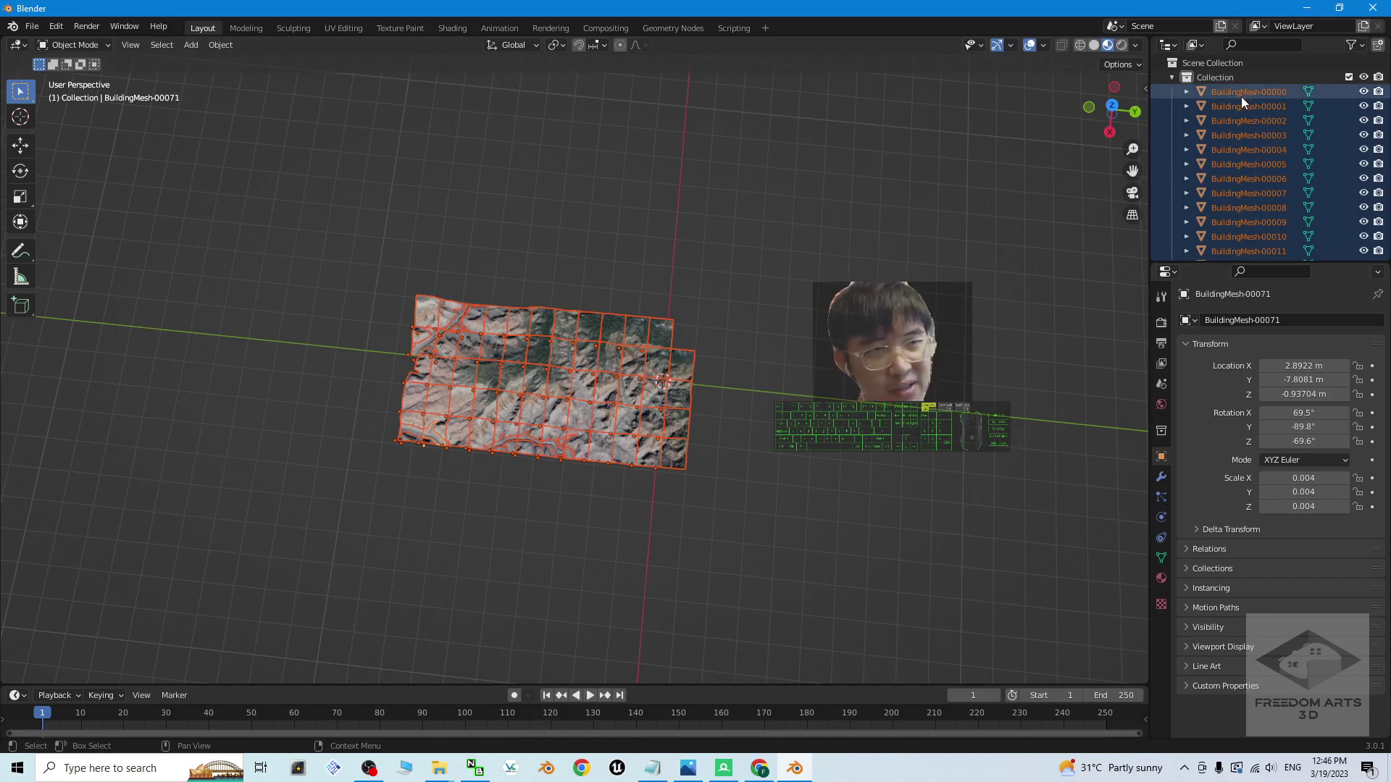
pyautogui.click(726, 346)
pyautogui.scroll(2, 472, 409)
pyautogui.scroll(-1, 471, 422)
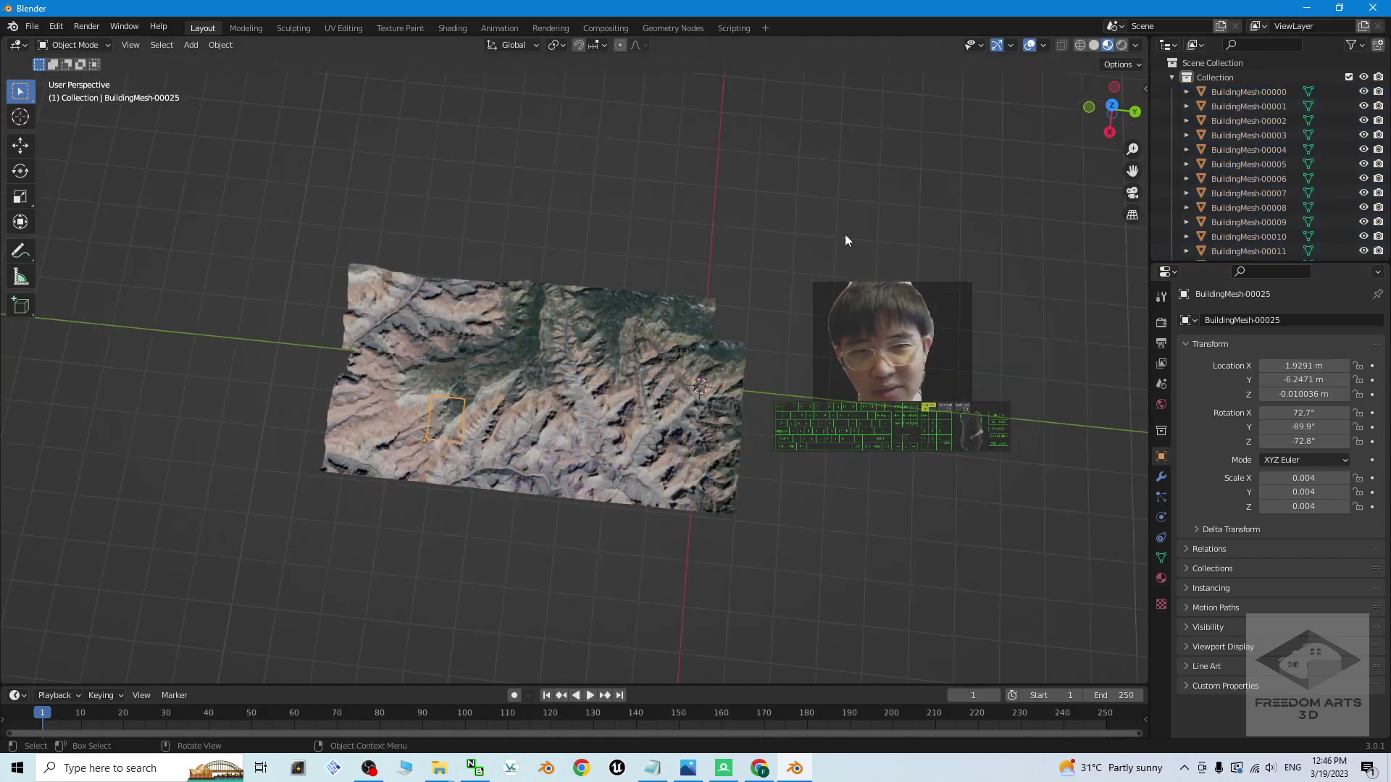
pyautogui.moveTo(937, 198); pyautogui.dragTo(286, 553)
pyautogui.scroll(2, 975, 341)
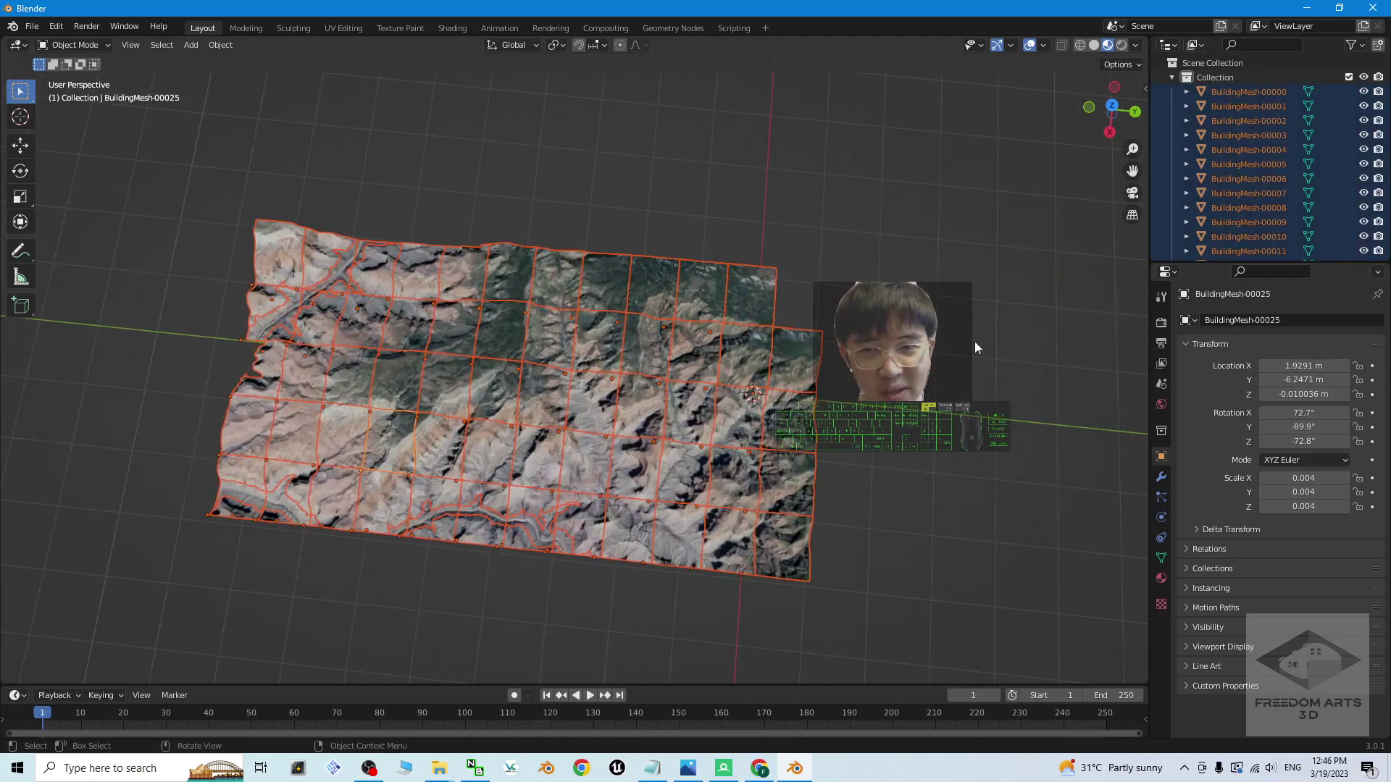
pyautogui.moveTo(956, 178); pyautogui.dragTo(187, 627)
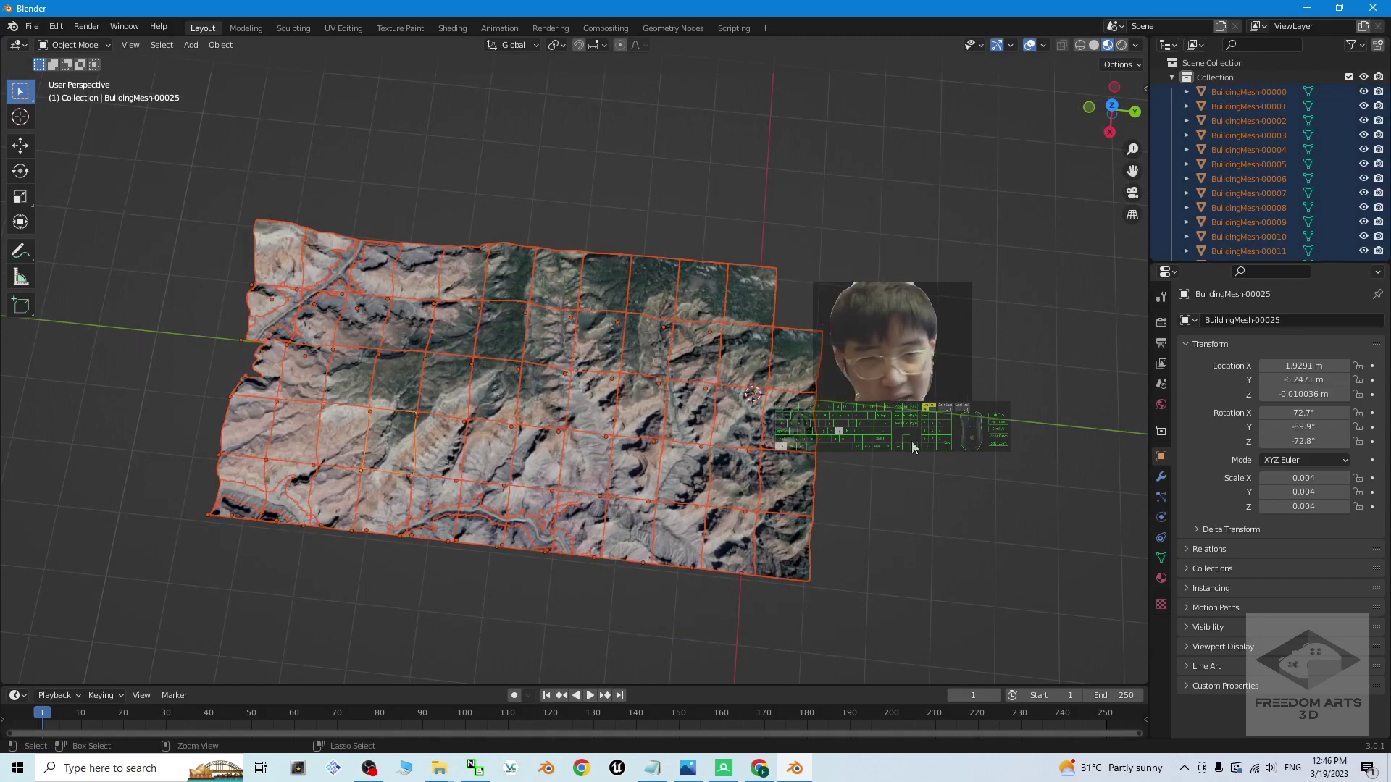
pyautogui.hotkey('ctrl', 'j')
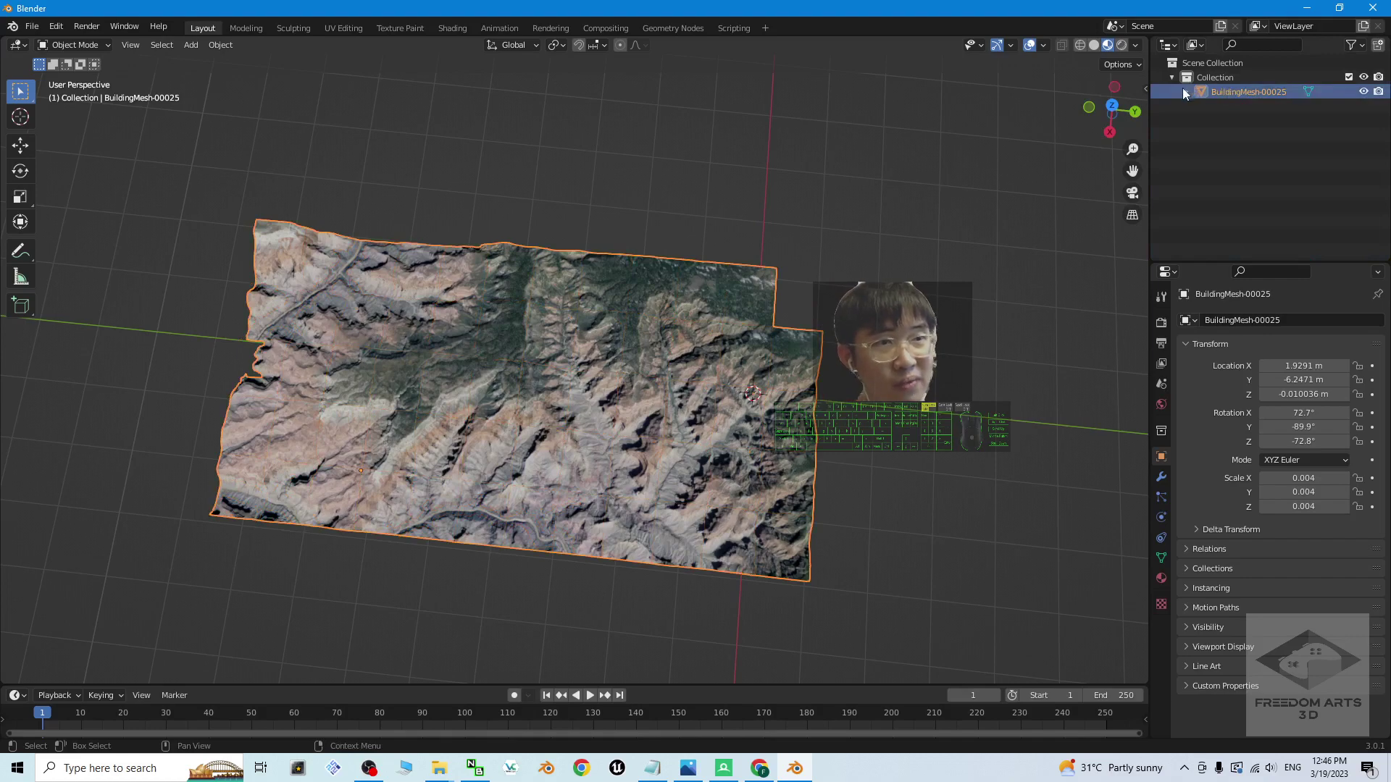
# Move the Blender window aside, start a Save As and browse to the Desktop's GrandCanyon01 folder.
pyautogui.moveTo(506, 593); pyautogui.dragTo(732, 348, button='middle')
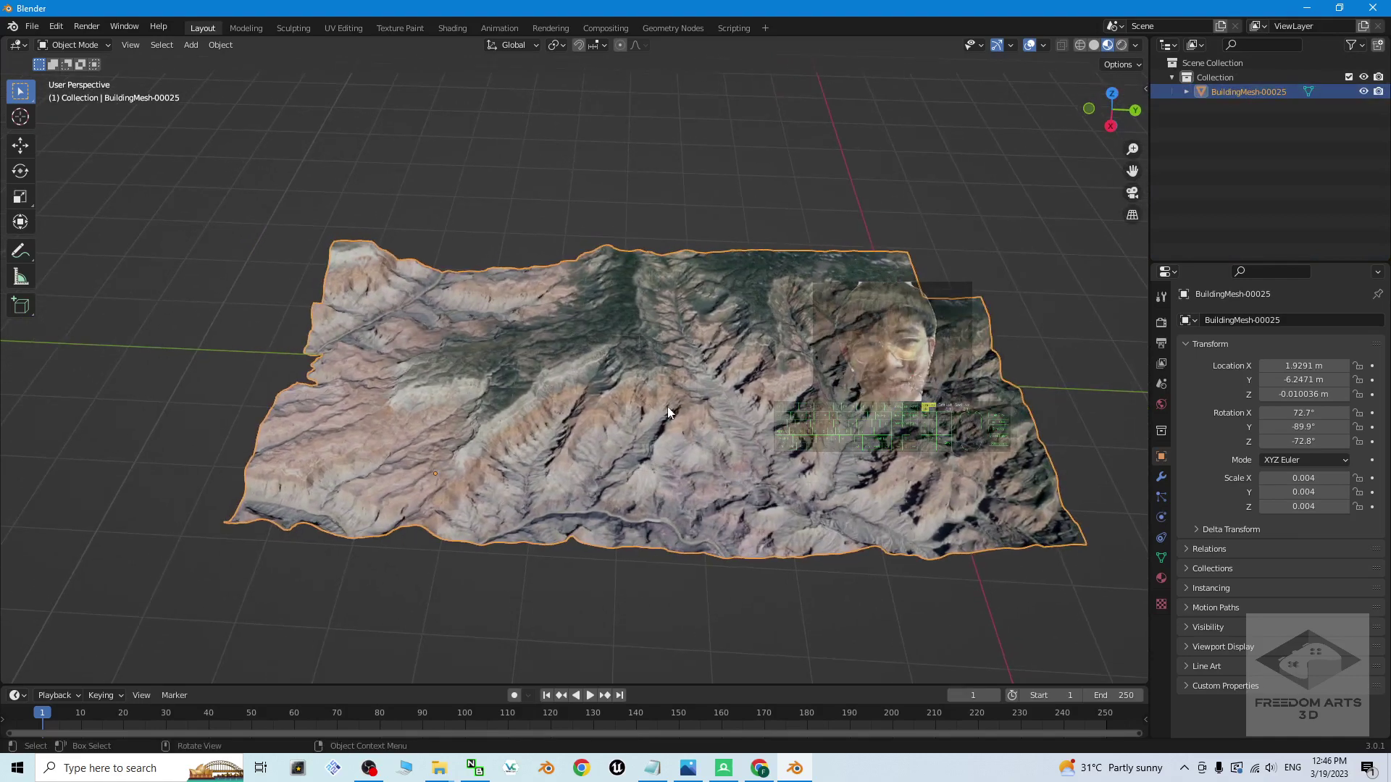
pyautogui.moveTo(709, 8); pyautogui.dragTo(924, 60)
pyautogui.click(256, 83)
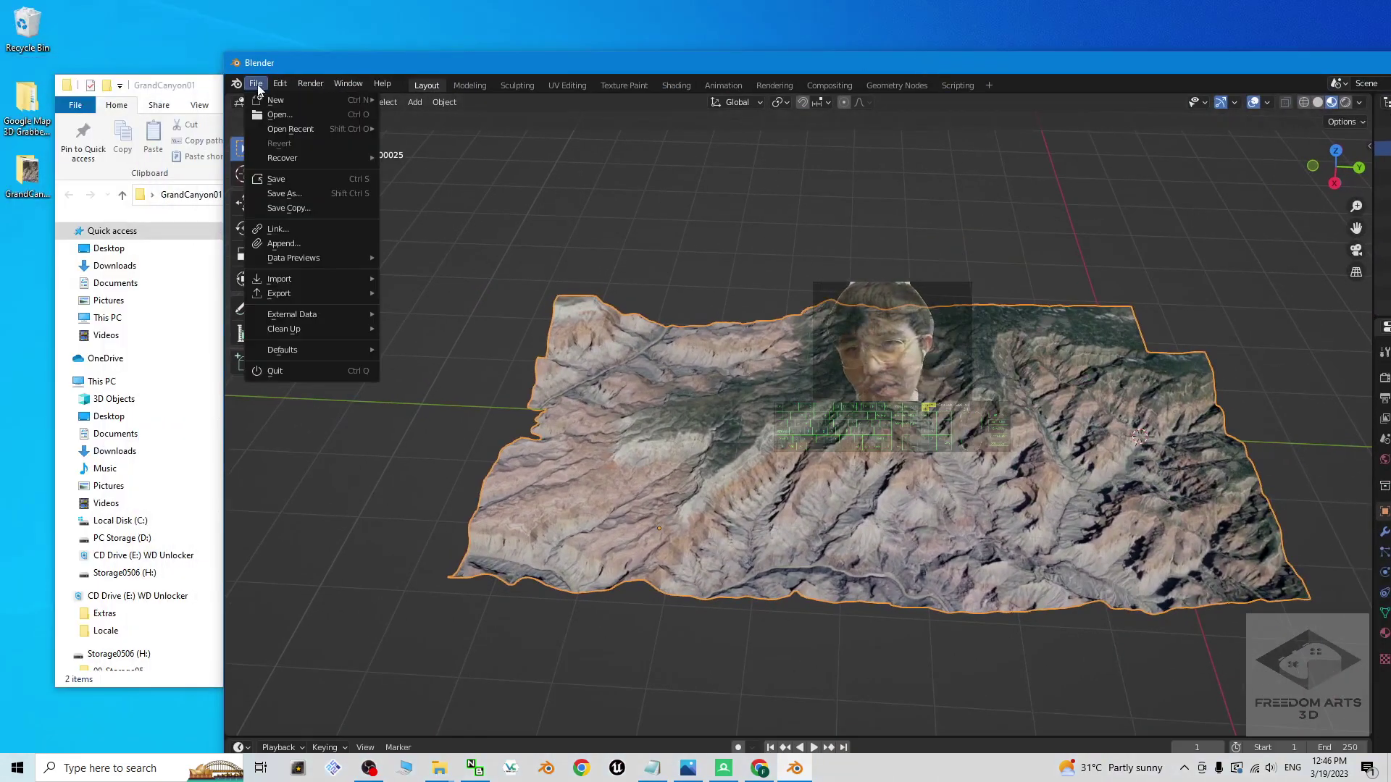
pyautogui.click(294, 194)
pyautogui.click(580, 374)
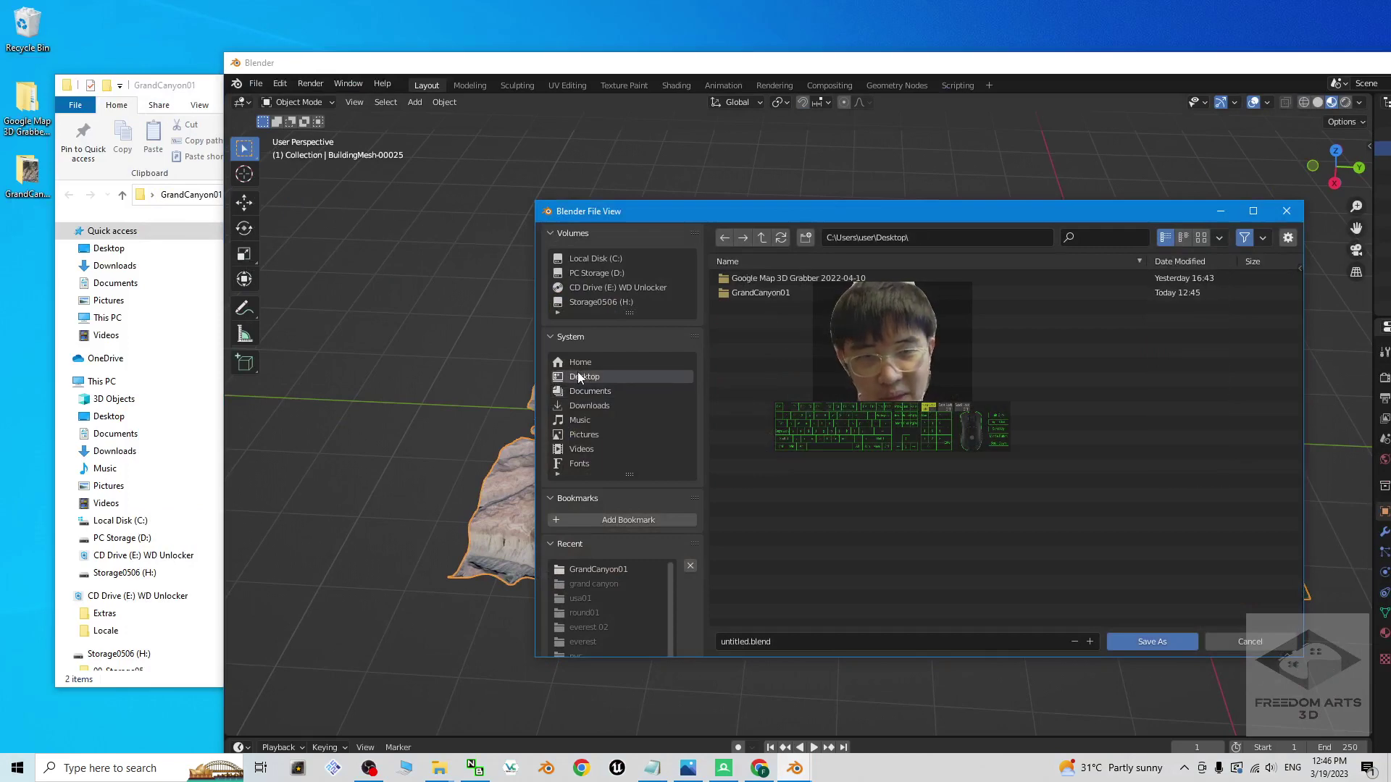
pyautogui.click(775, 642)
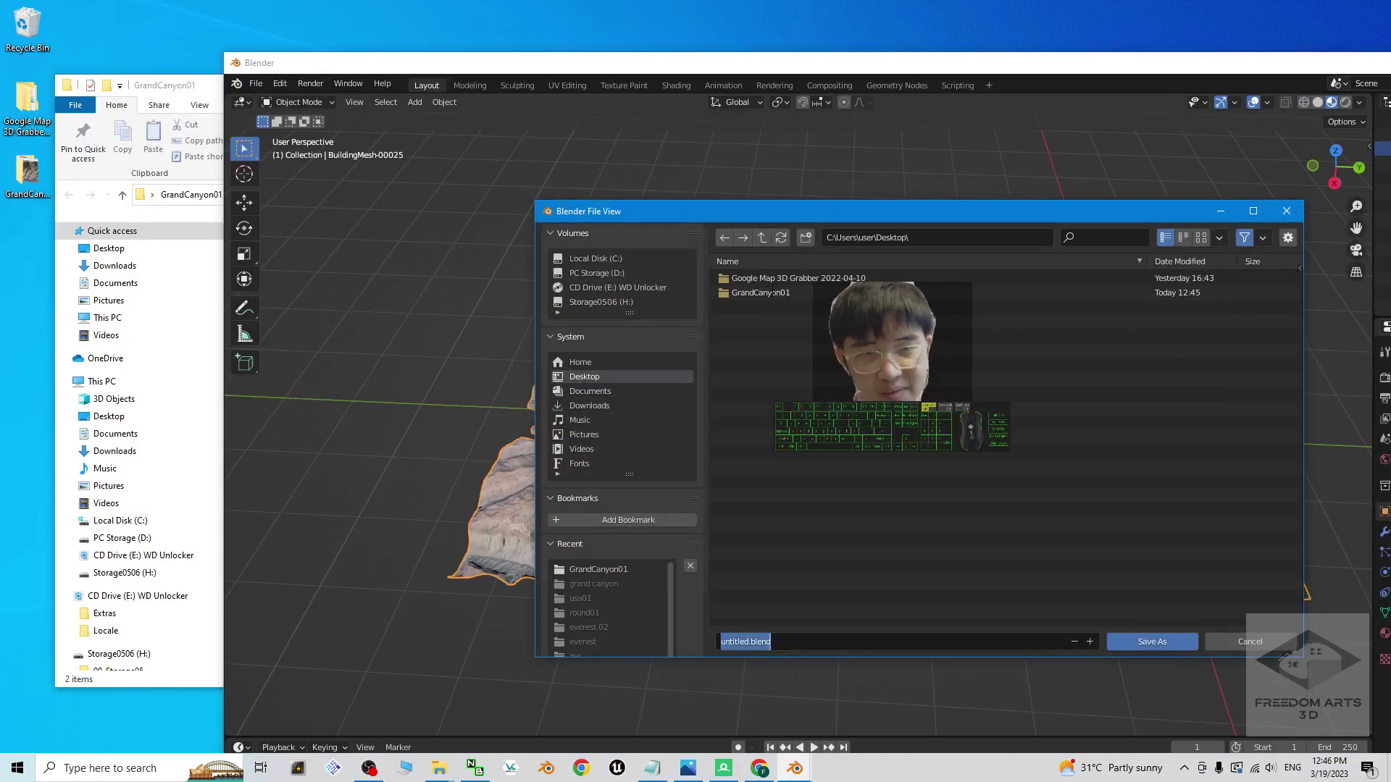
pyautogui.click(752, 300)
pyautogui.click(746, 292)
# Name the Blender file grandcanyon01 and save it in the GrandCanyon01 folder.
pyautogui.click(736, 641)
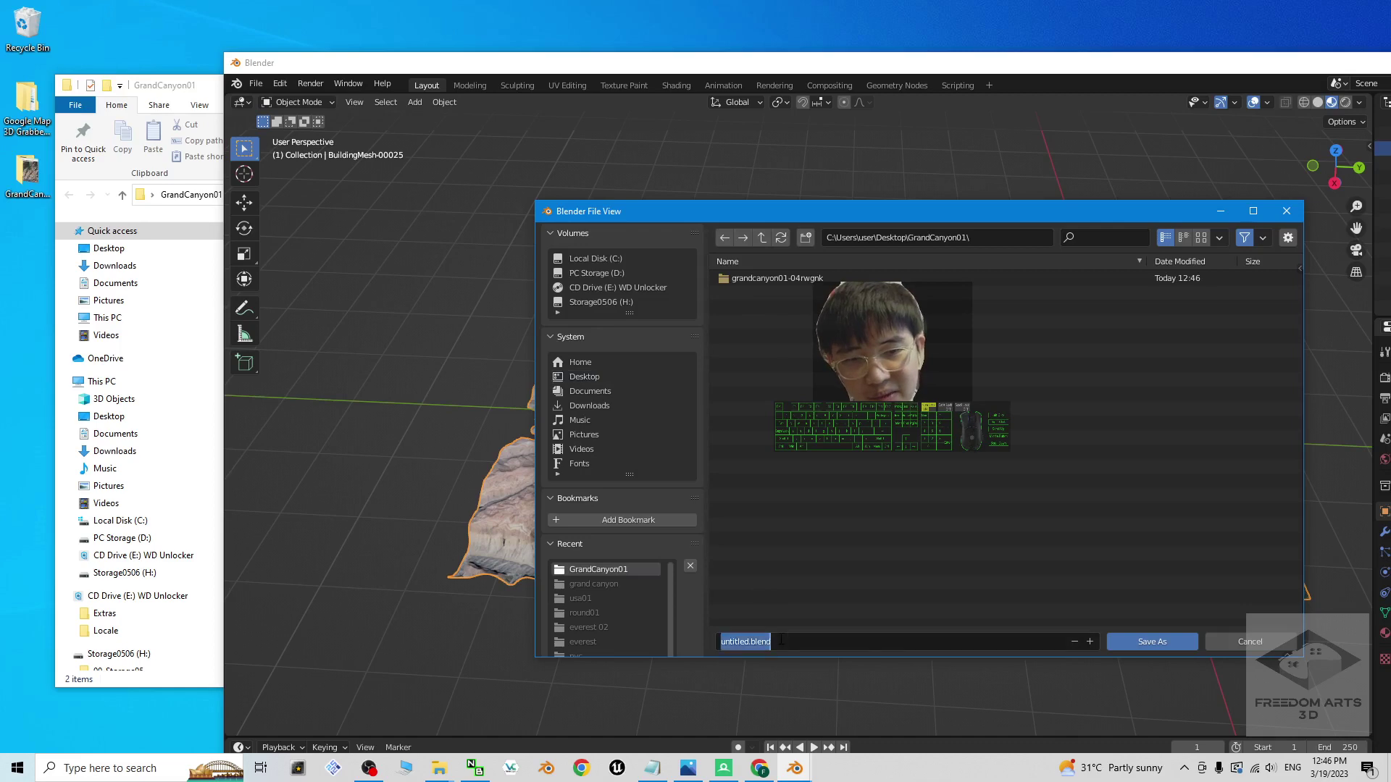
pyautogui.hotkey('alt', 'Tab')
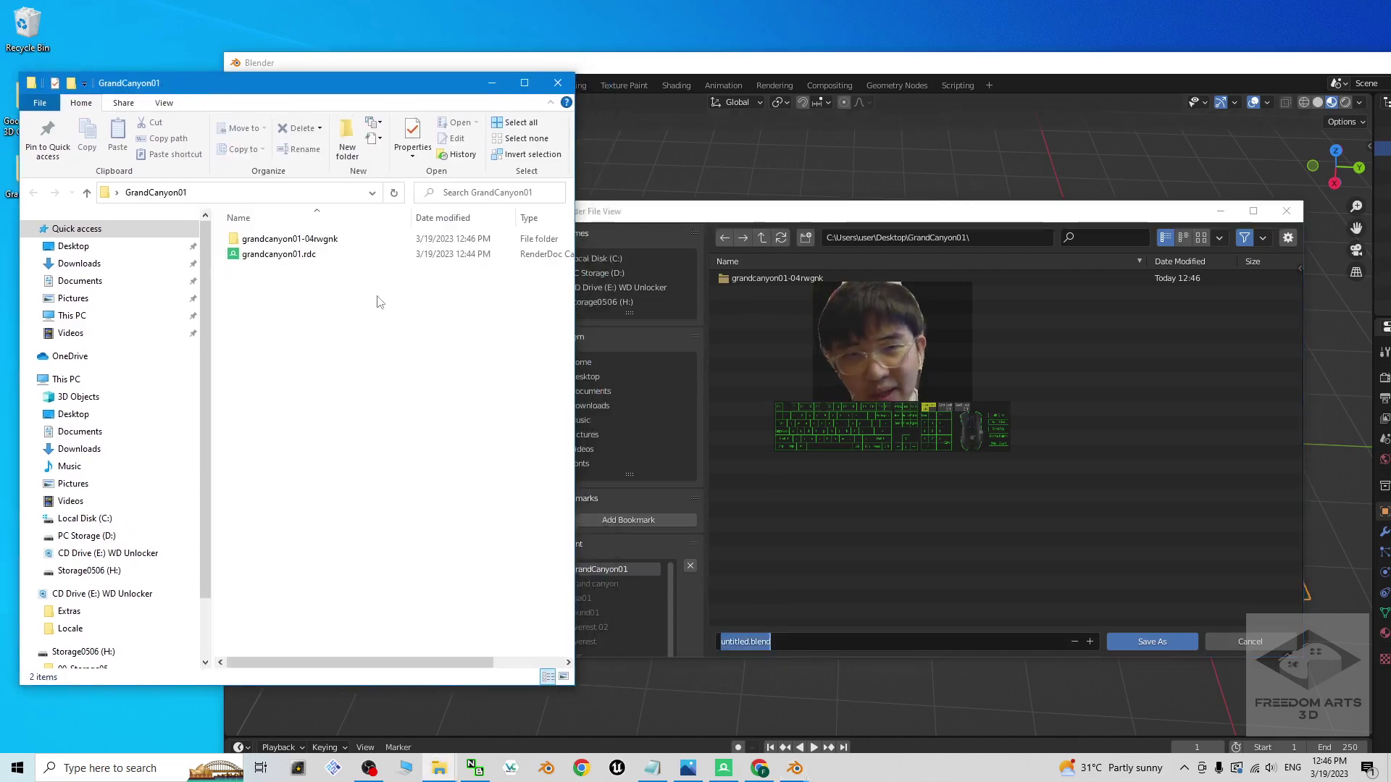
pyautogui.hotkey('alt', 'Tab')
pyautogui.write('g')
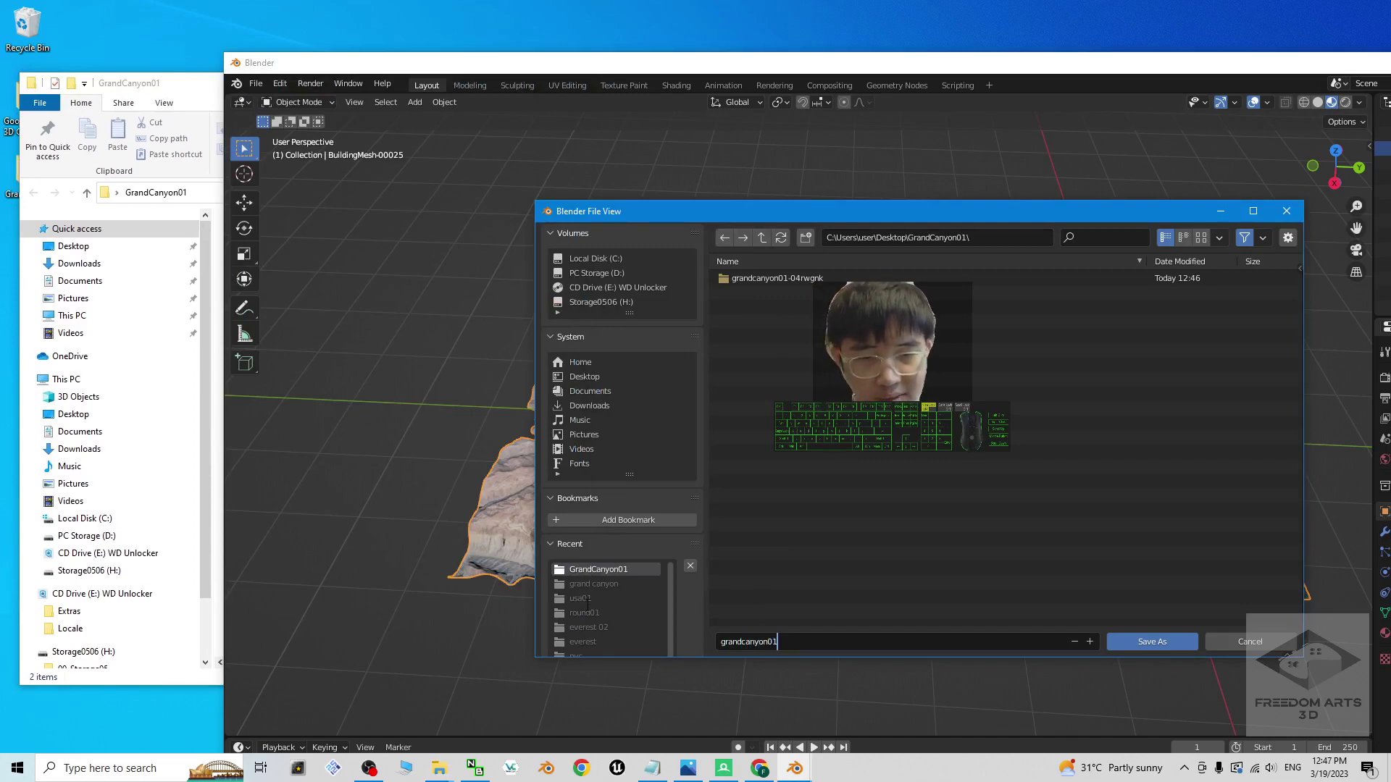
pyautogui.click(1123, 646)
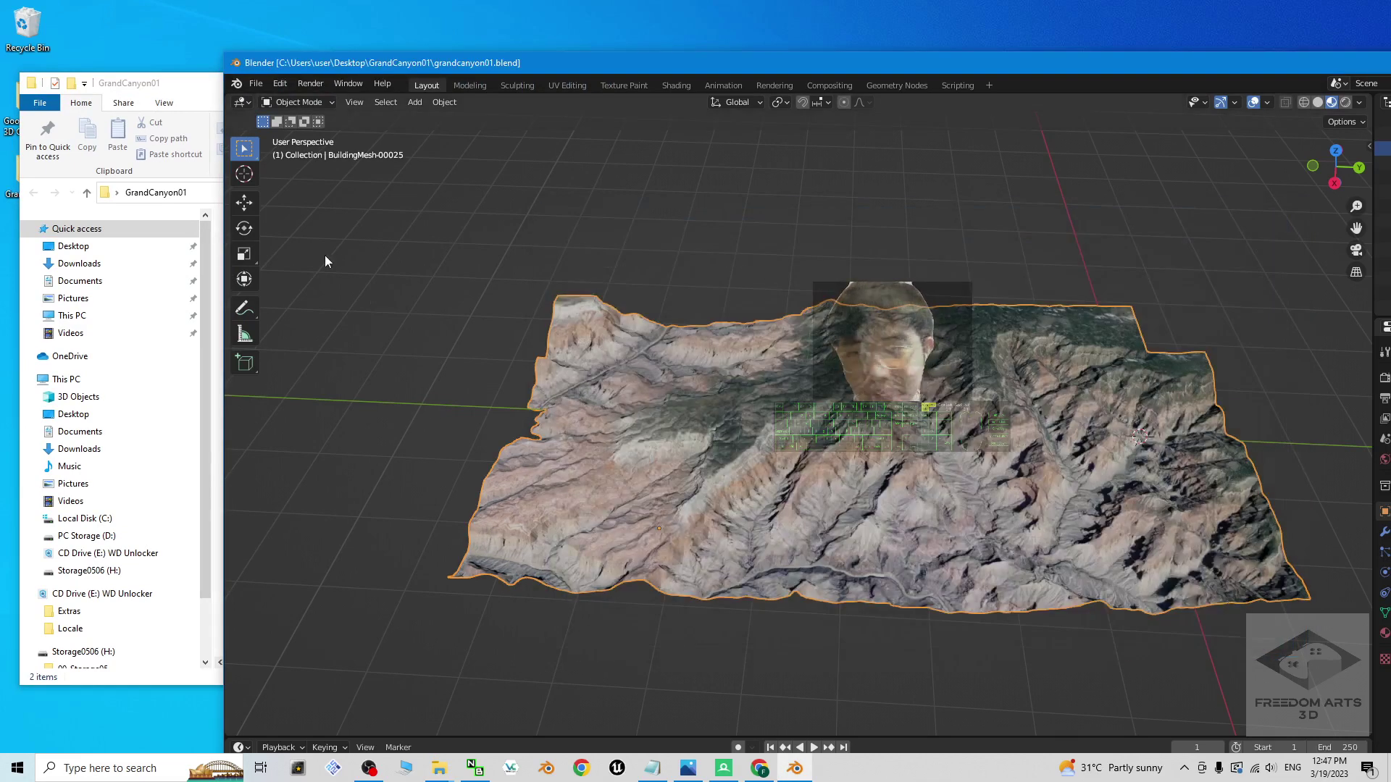
# Check the GrandCanyon01 folder for the saved file, close Blender 3.0, and briefly view cover.jpg before minimizing it.
pyautogui.click(193, 84)
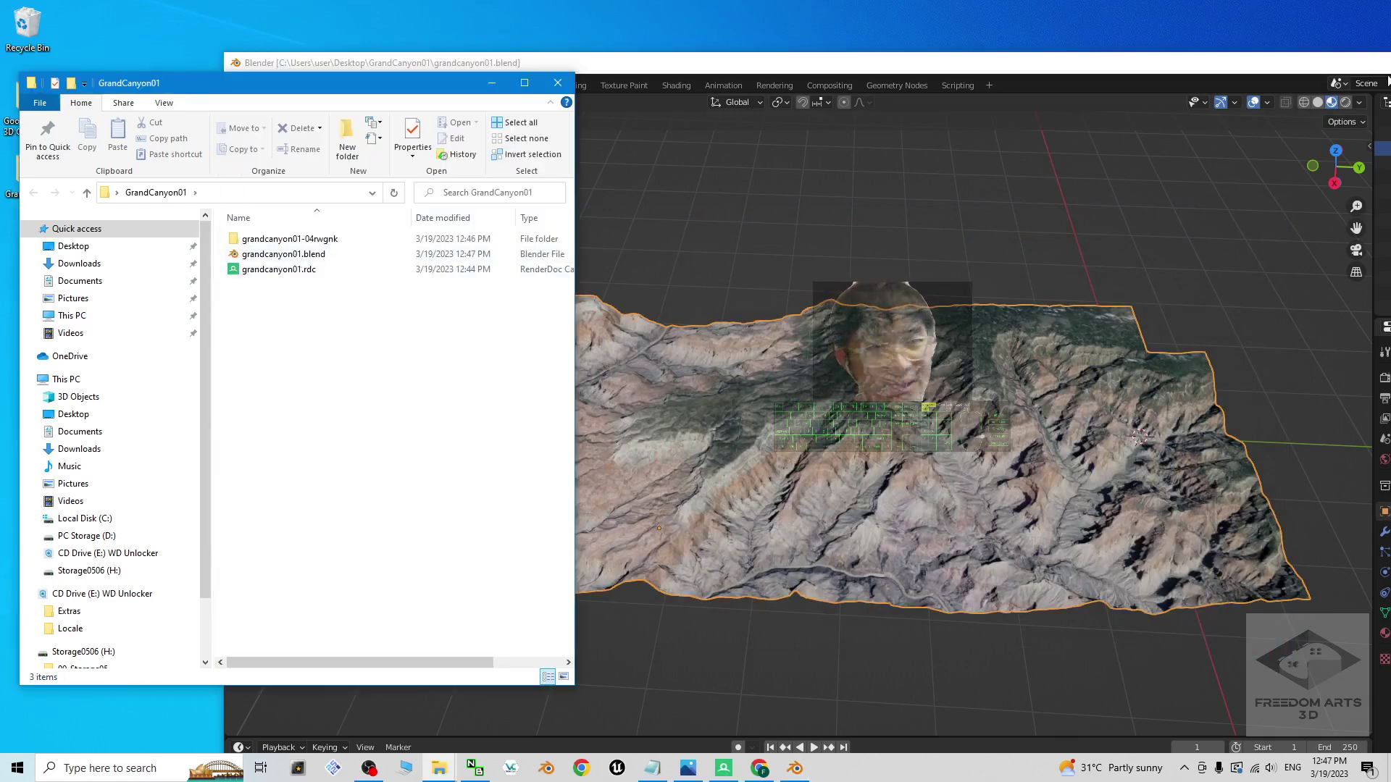
pyautogui.moveTo(1229, 71); pyautogui.dragTo(974, 97)
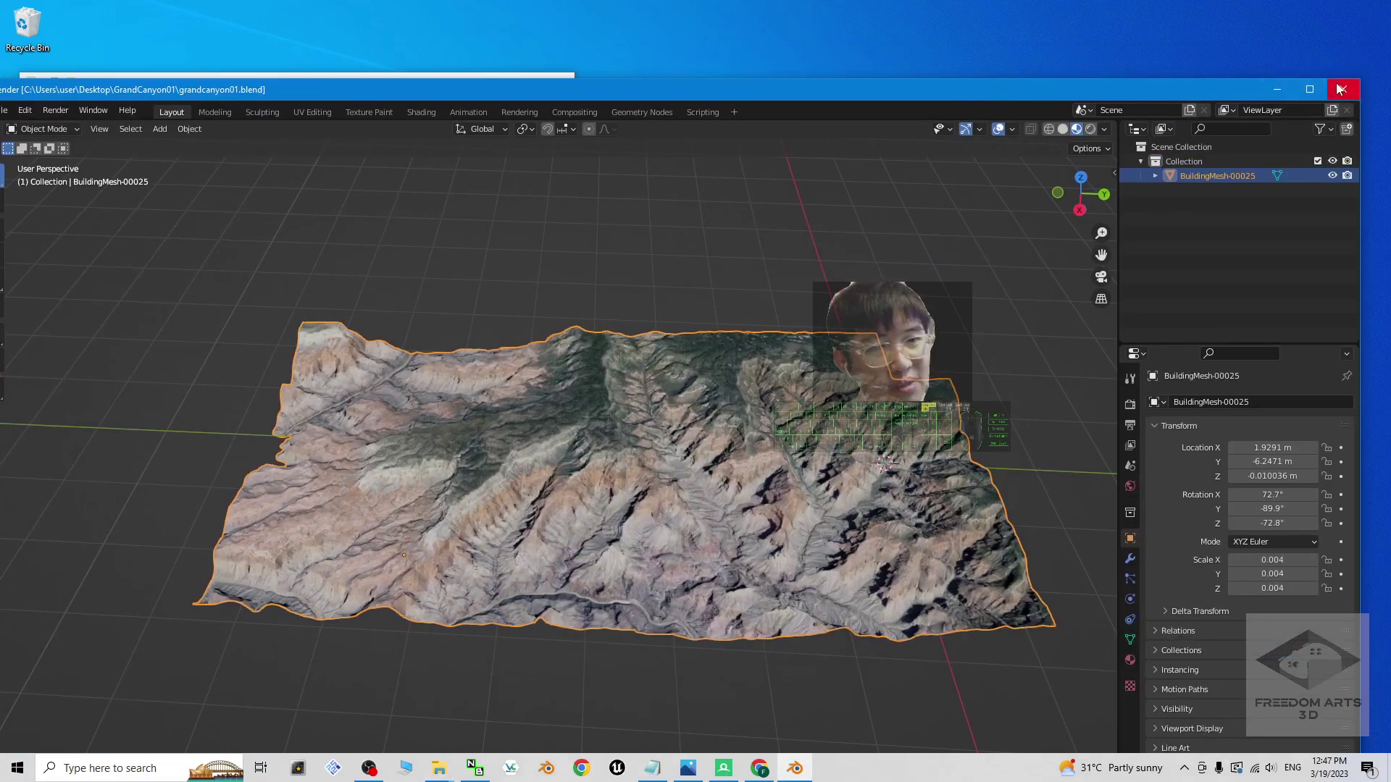
pyautogui.click(1292, 90)
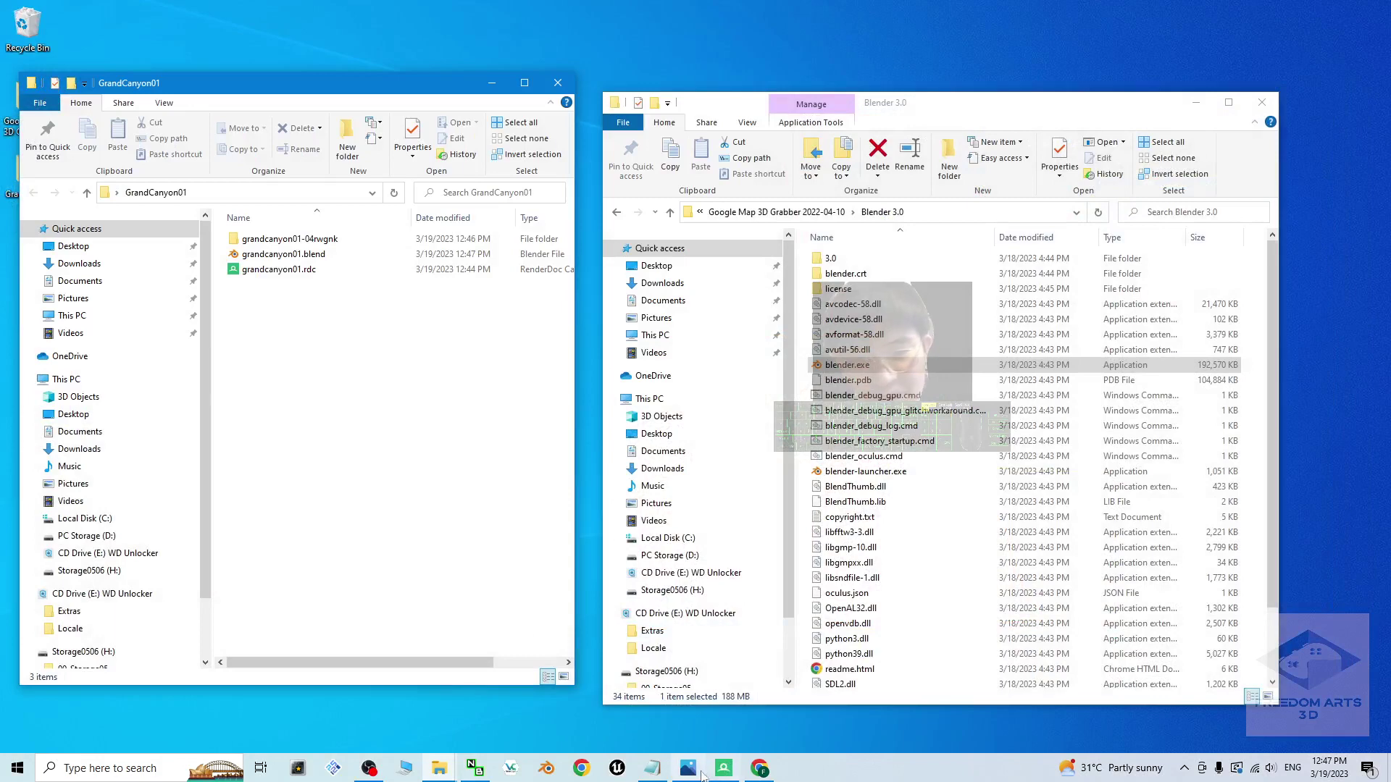
pyautogui.click(692, 769)
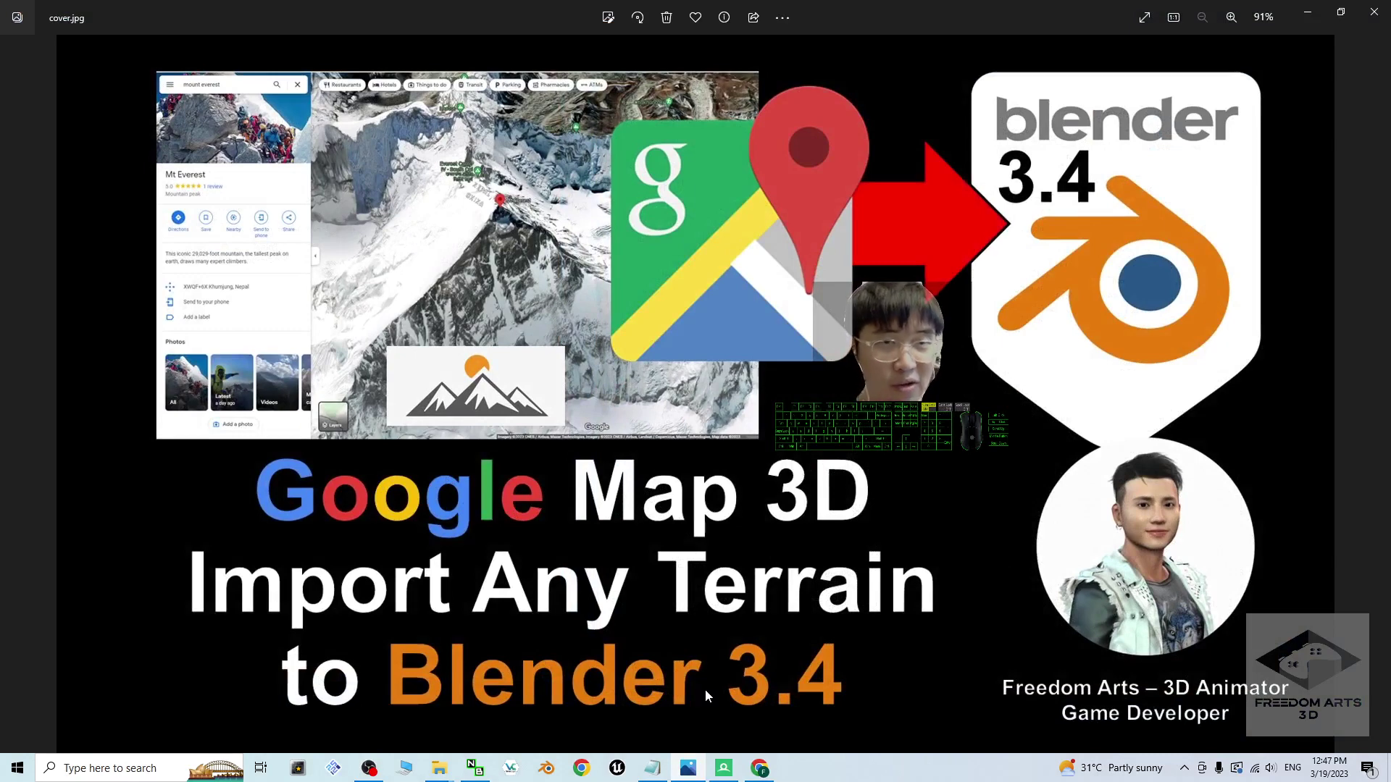
pyautogui.click(1307, 14)
# Search Windows for "blender" to check that Blender 3.4 is installed, and open grandcanyon01.blend in it.
pyautogui.click(294, 255)
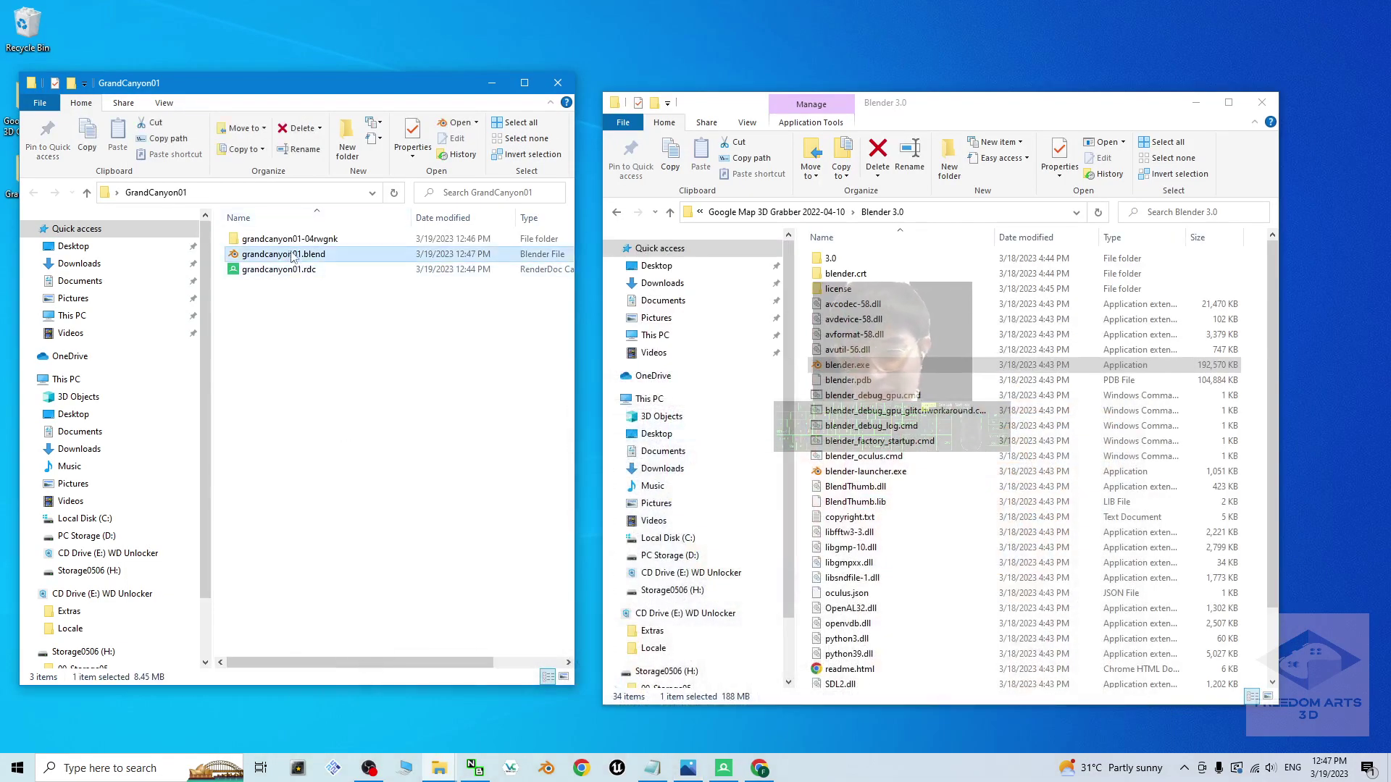
pyautogui.click(120, 770)
pyautogui.write('beldn')
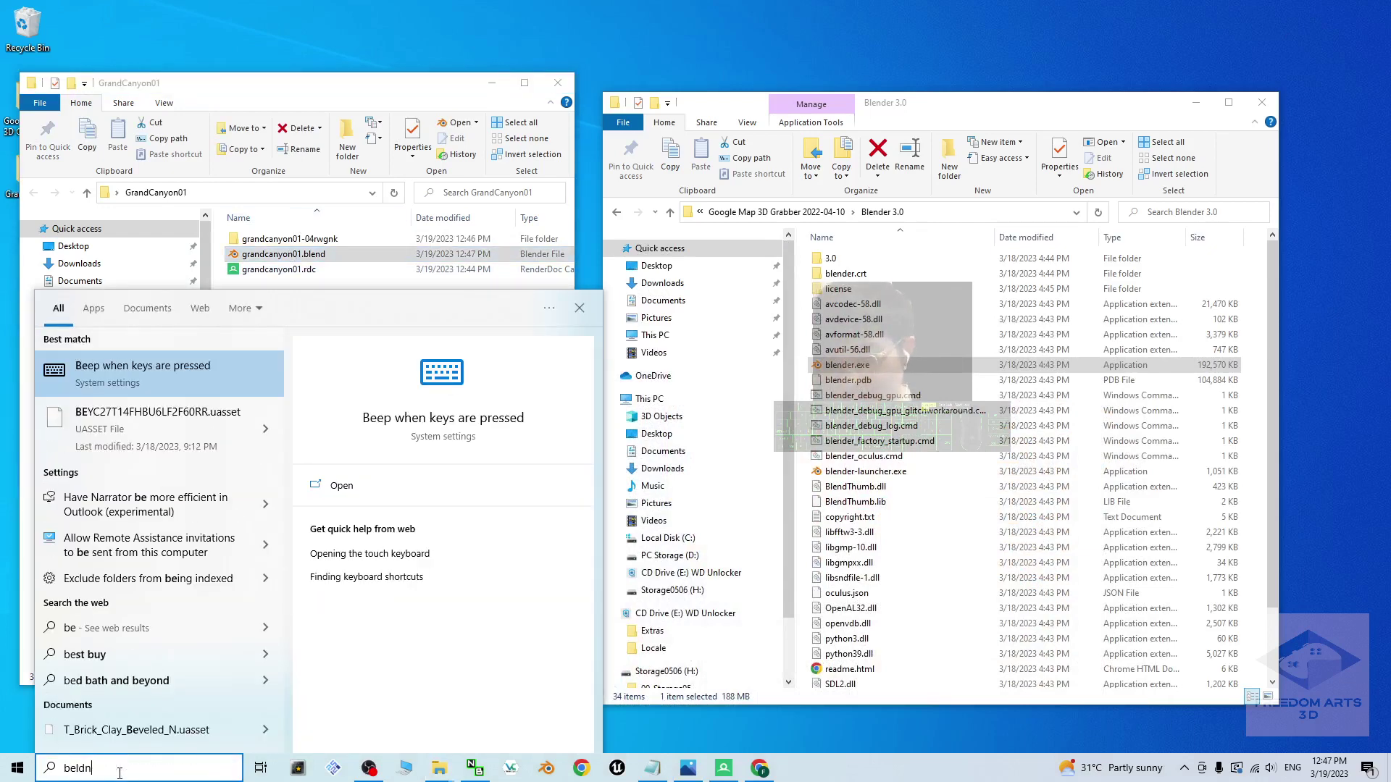
pyautogui.press('BackSpace')
pyautogui.press('BackSpace')
pyautogui.press('BackSpace')
pyautogui.press('BackSpace')
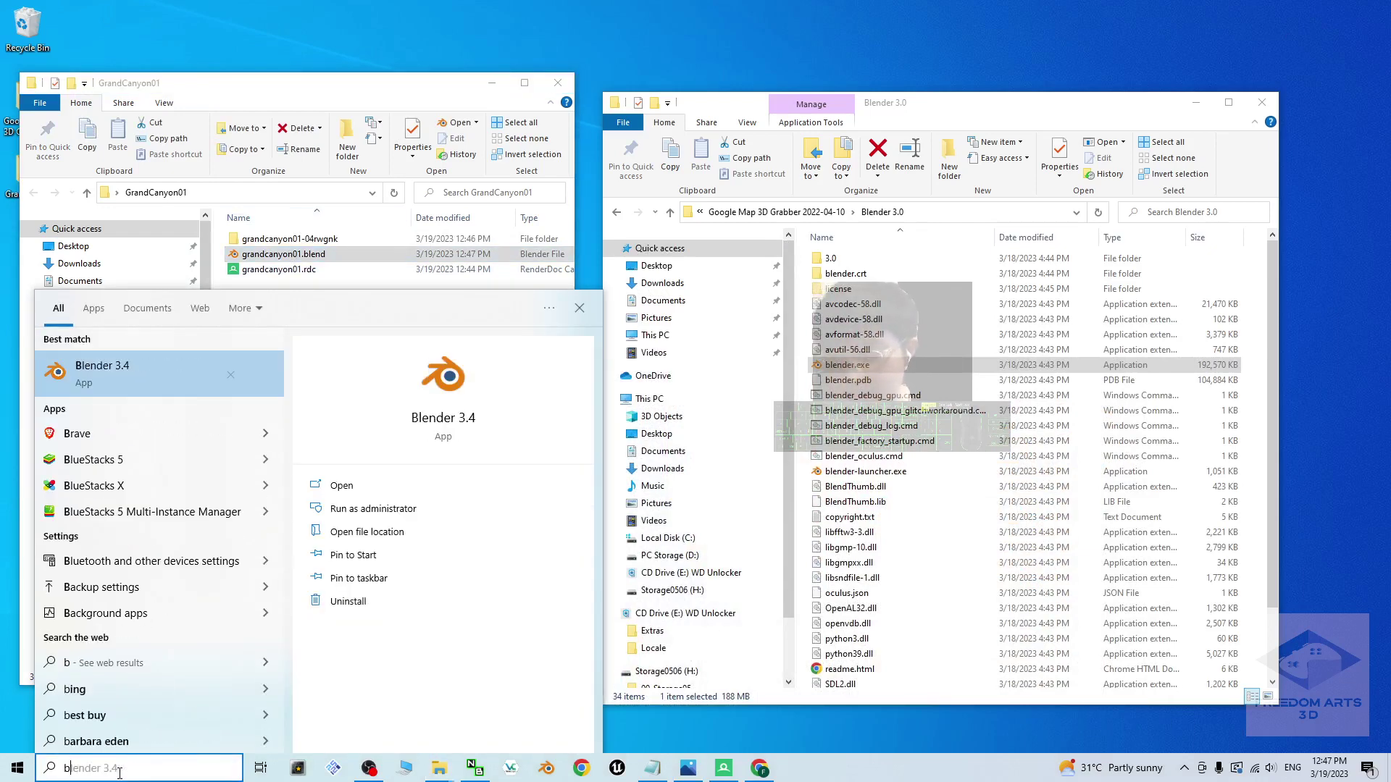
pyautogui.write('lender')
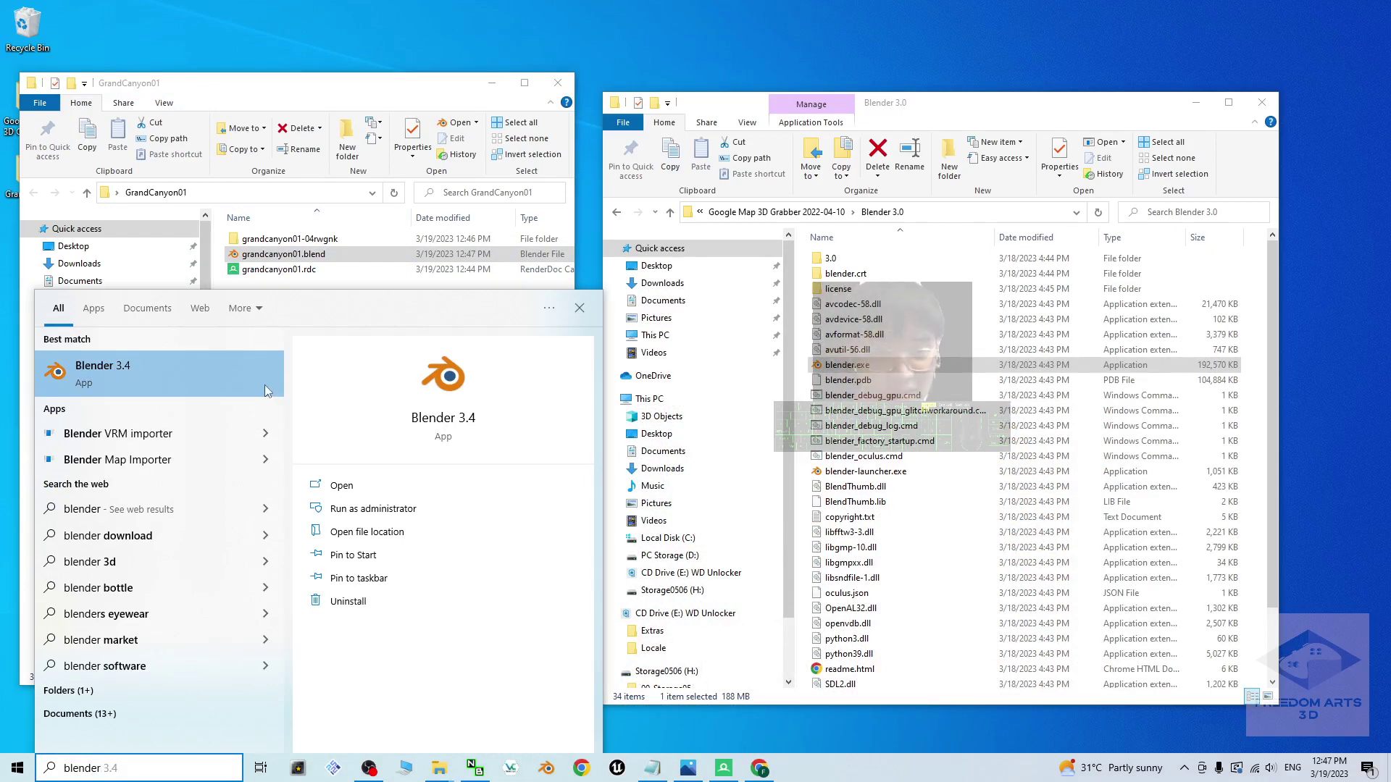
pyautogui.click(265, 255)
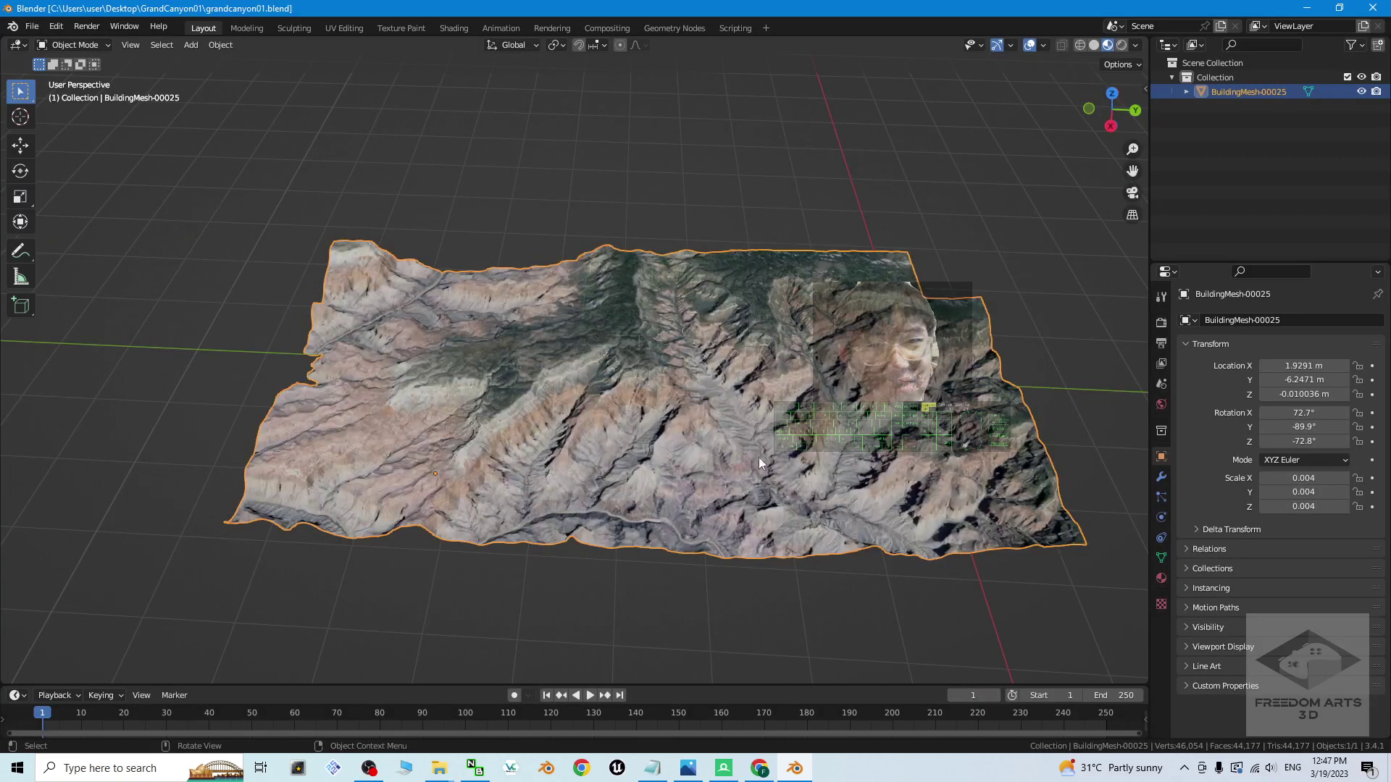
# Examine the textured Grand Canyon terrain from several angles and up close, briefly viewing cover.jpg before returning to Blender 3.4.
pyautogui.scroll(1, 724, 493)
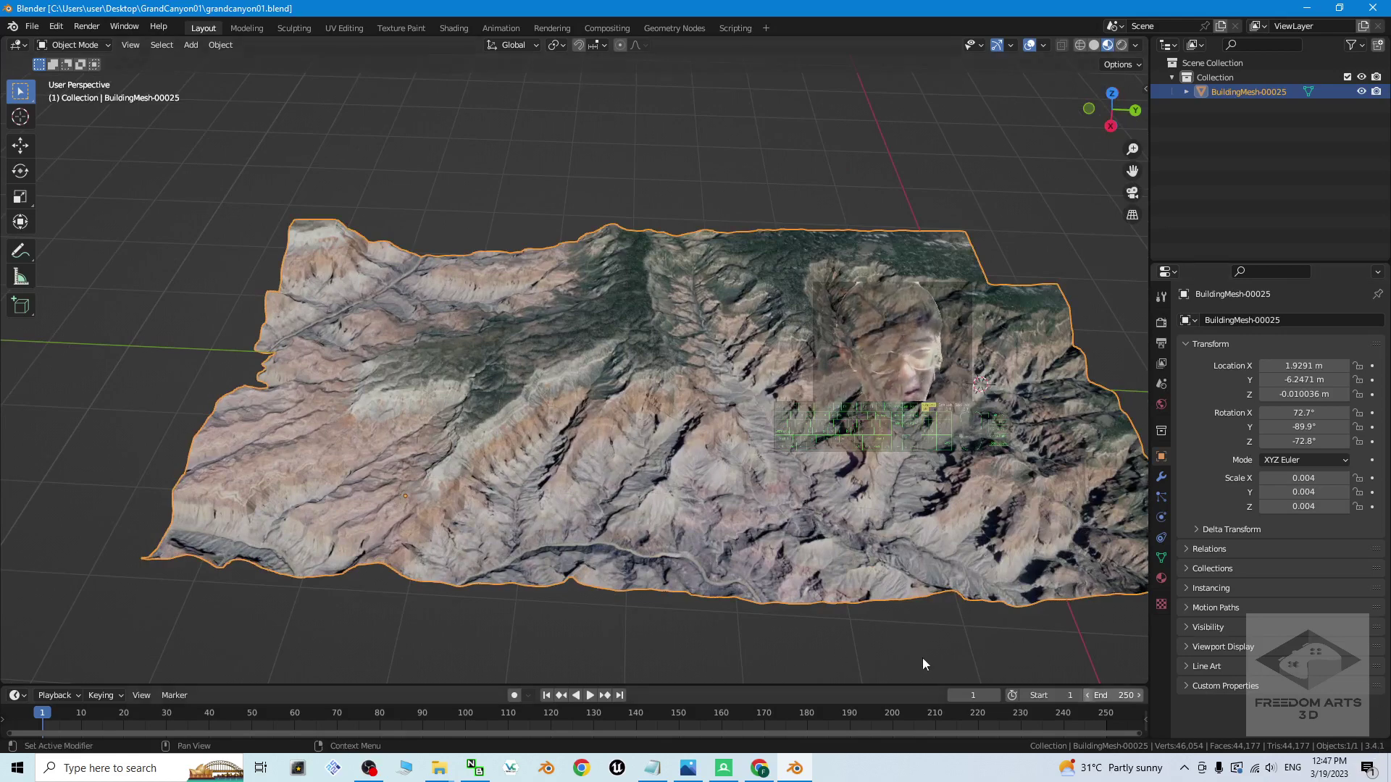
pyautogui.moveTo(595, 627); pyautogui.dragTo(753, 586, button='middle')
pyautogui.click(702, 767)
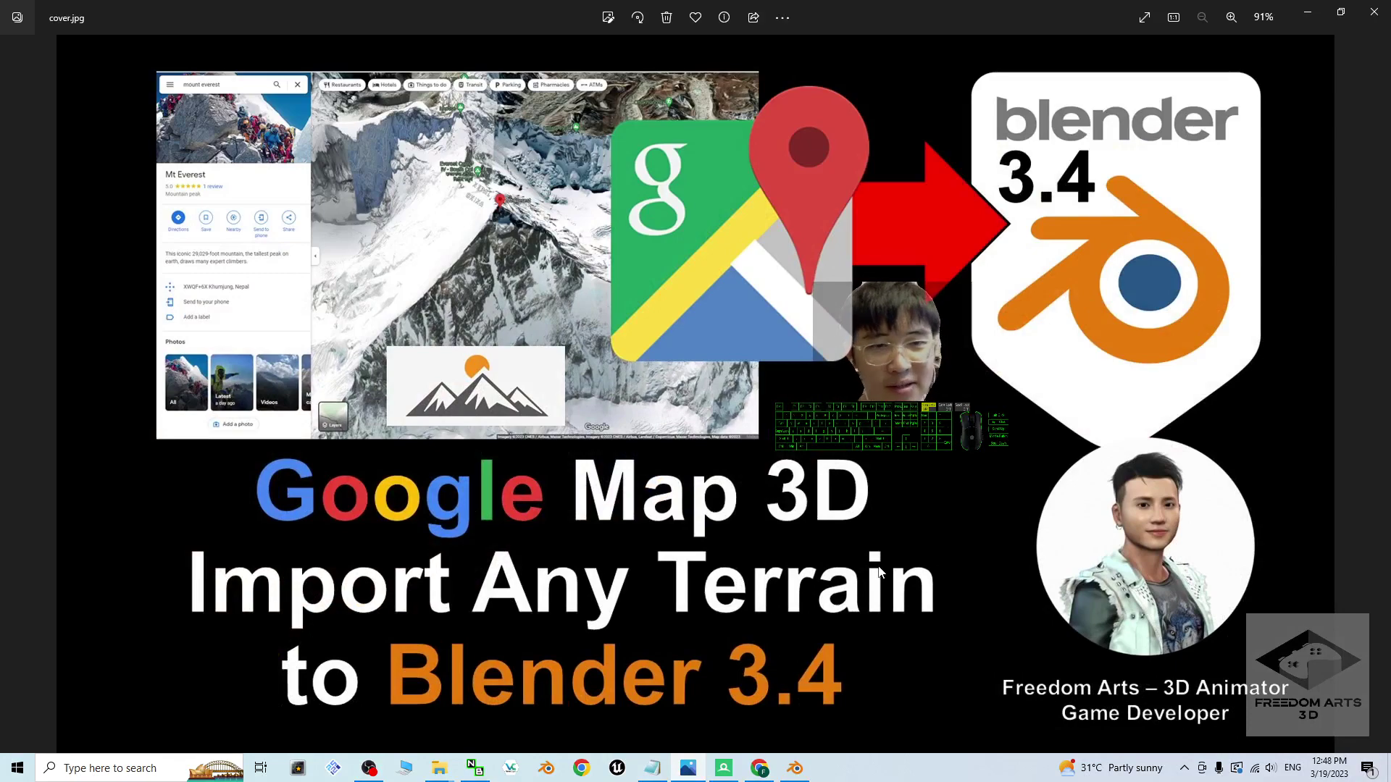
pyautogui.click(794, 768)
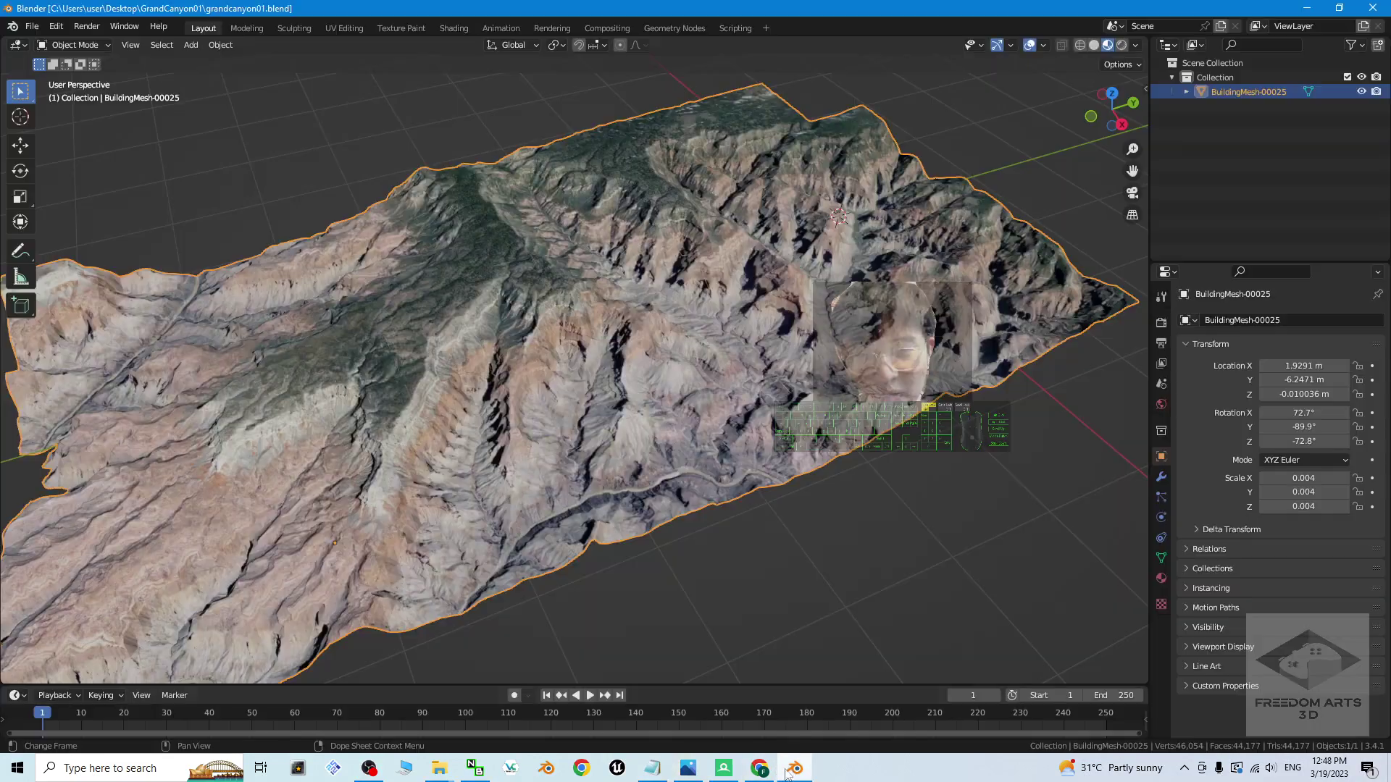
pyautogui.moveTo(800, 513); pyautogui.dragTo(893, 487, button='middle')
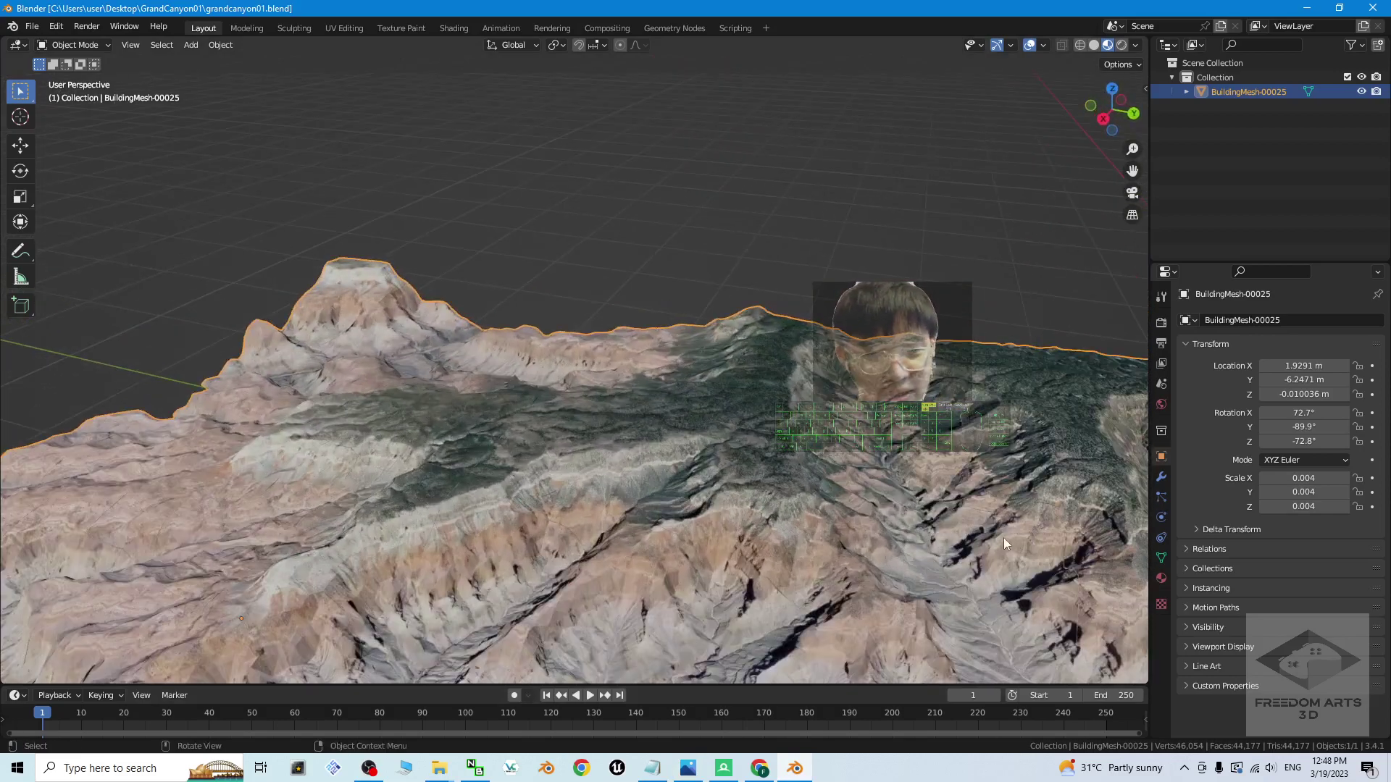
pyautogui.moveTo(1004, 543); pyautogui.dragTo(758, 472, button='middle')
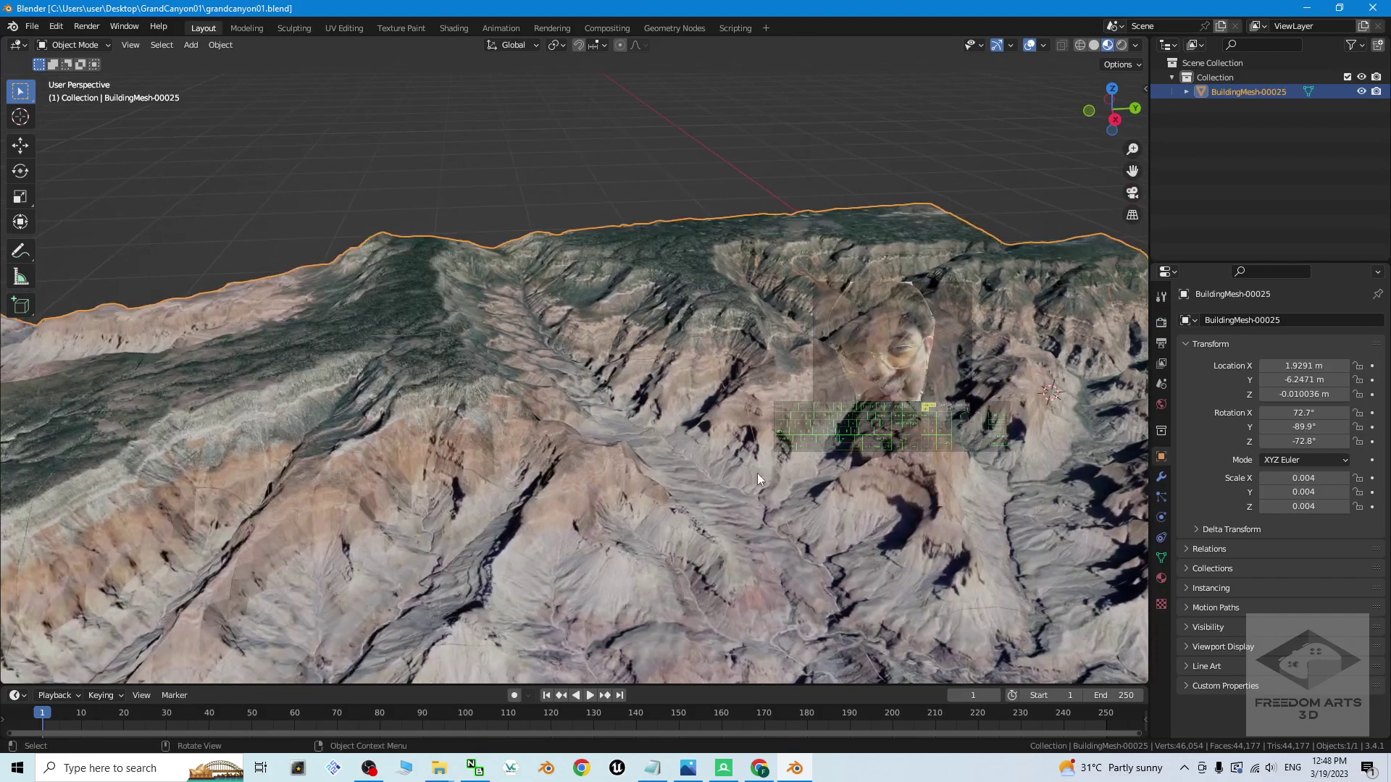
pyautogui.scroll(5, 757, 472)
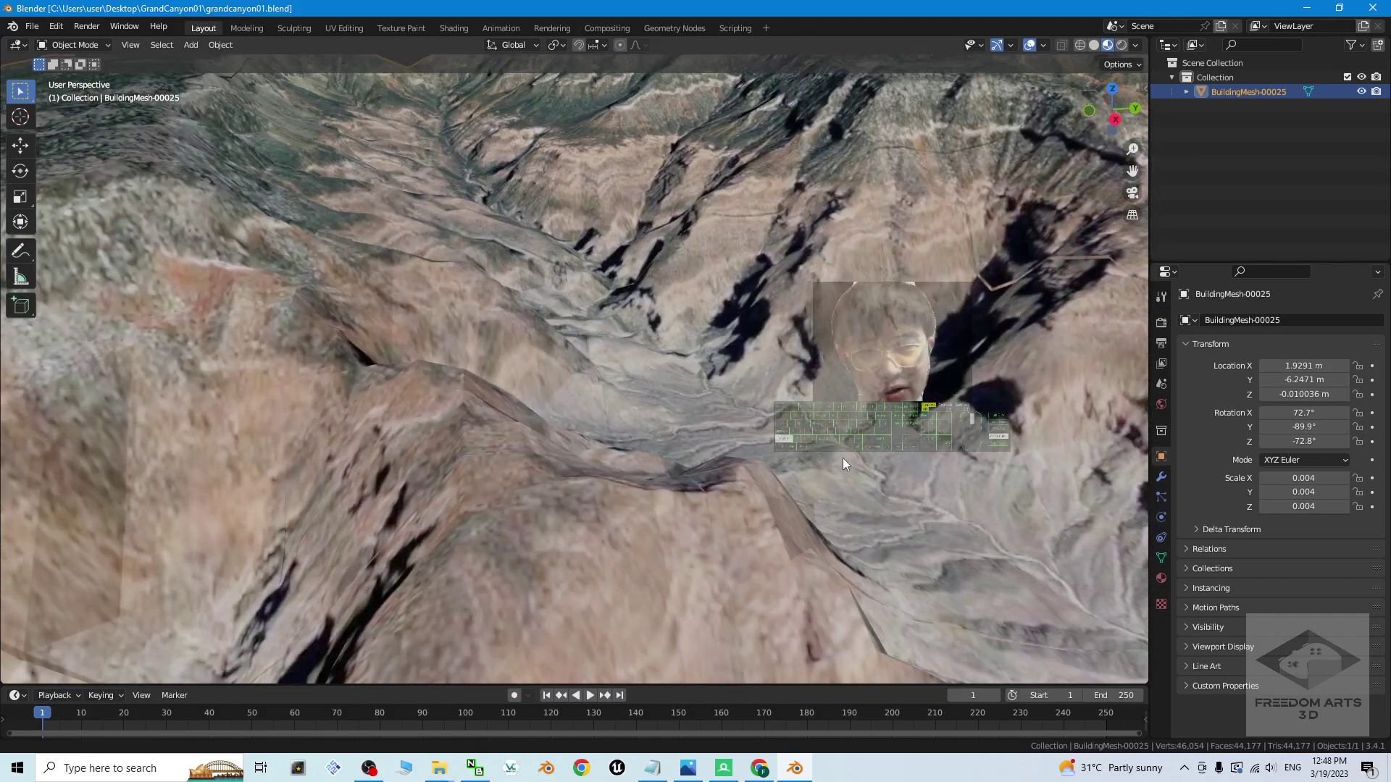
pyautogui.moveTo(842, 458); pyautogui.dragTo(772, 495, button='middle')
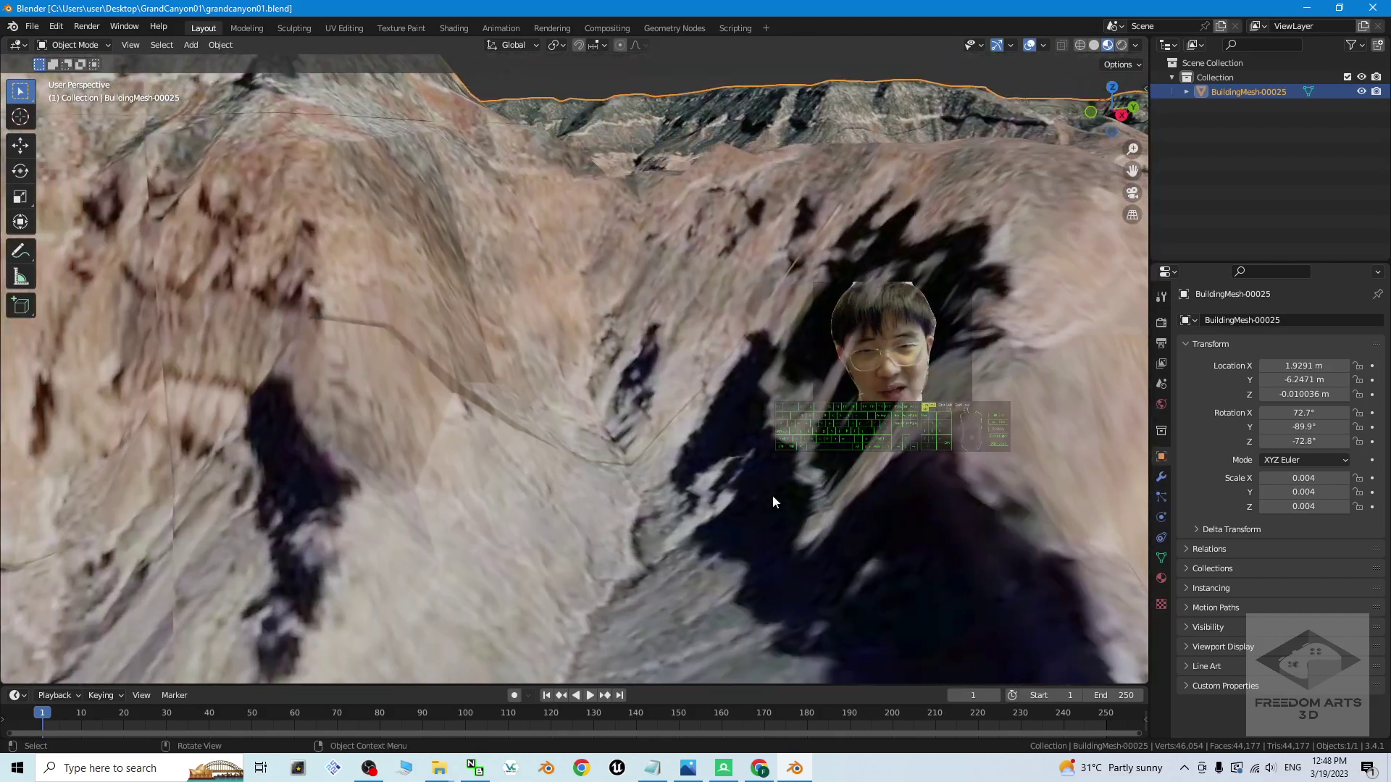
pyautogui.scroll(-5, 761, 486)
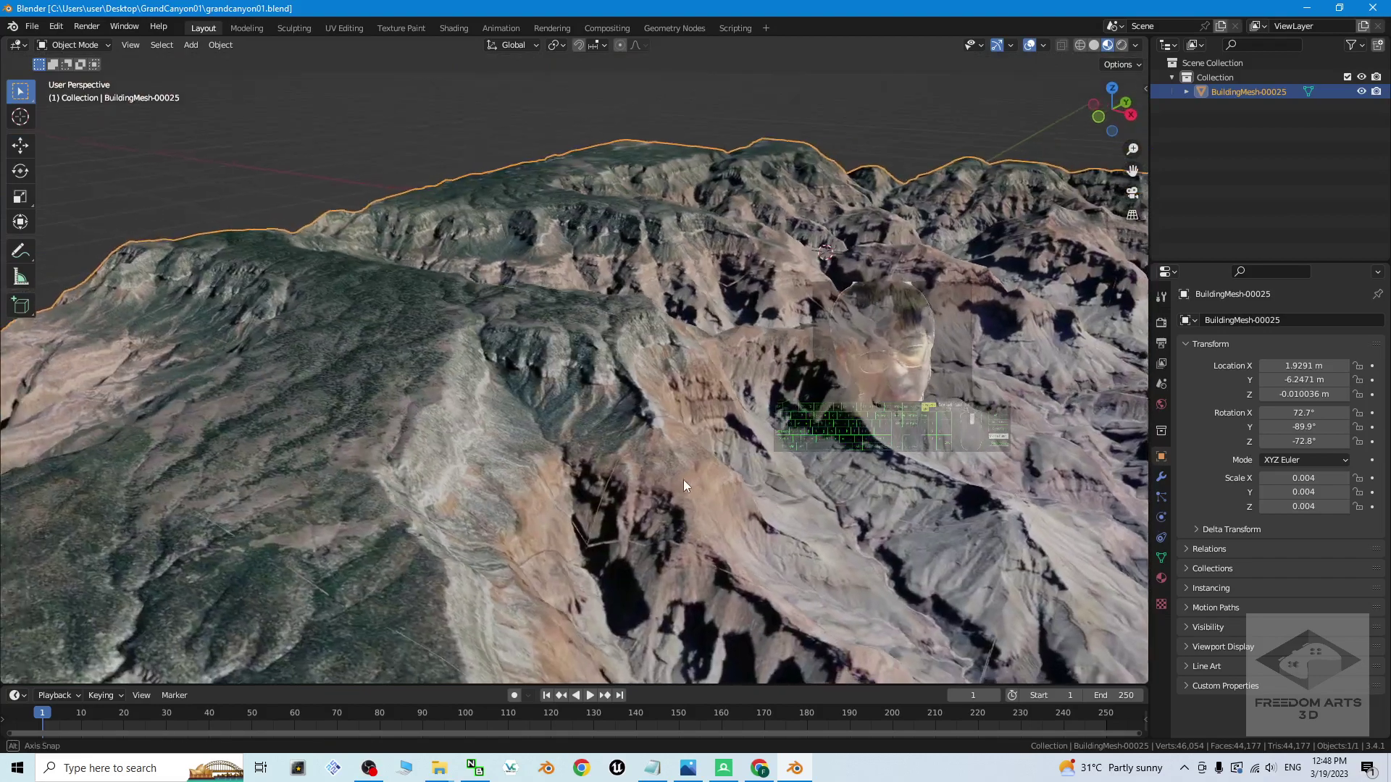